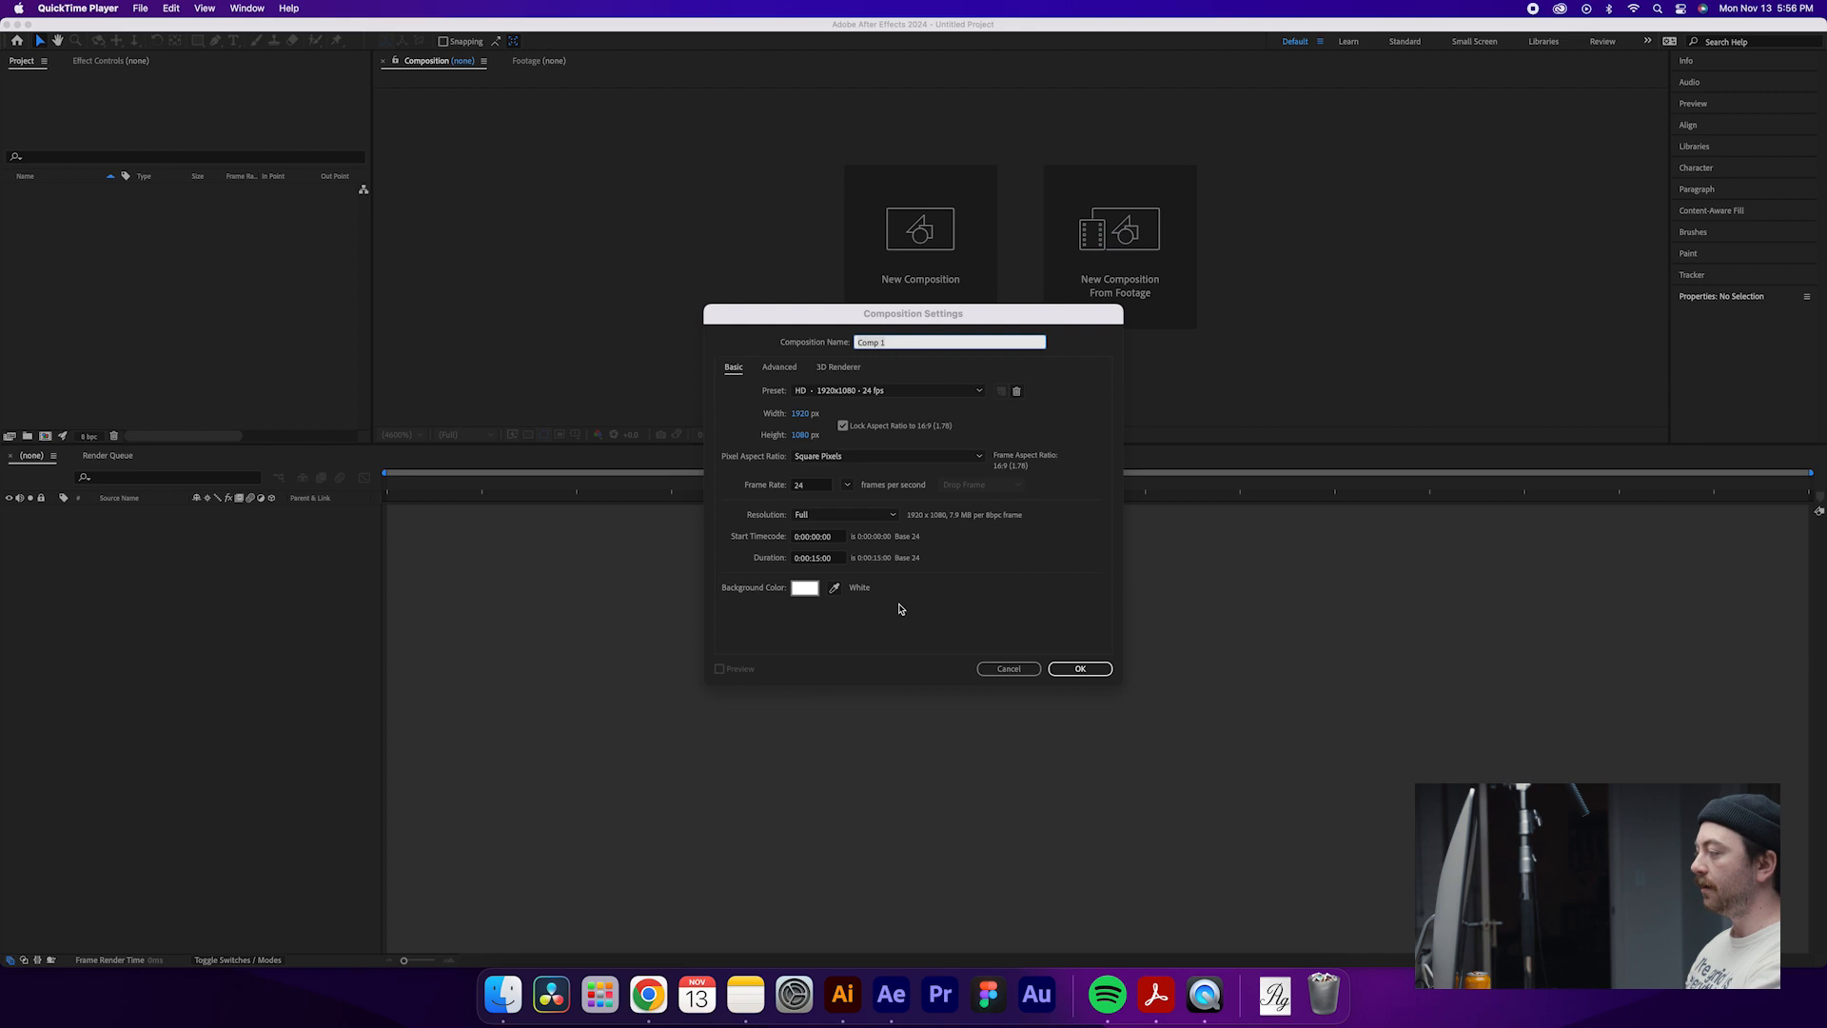
- Create a 1920 x 1080 composition at 24 fps, 15 seconds long, with a white background
left_click(1079, 669)
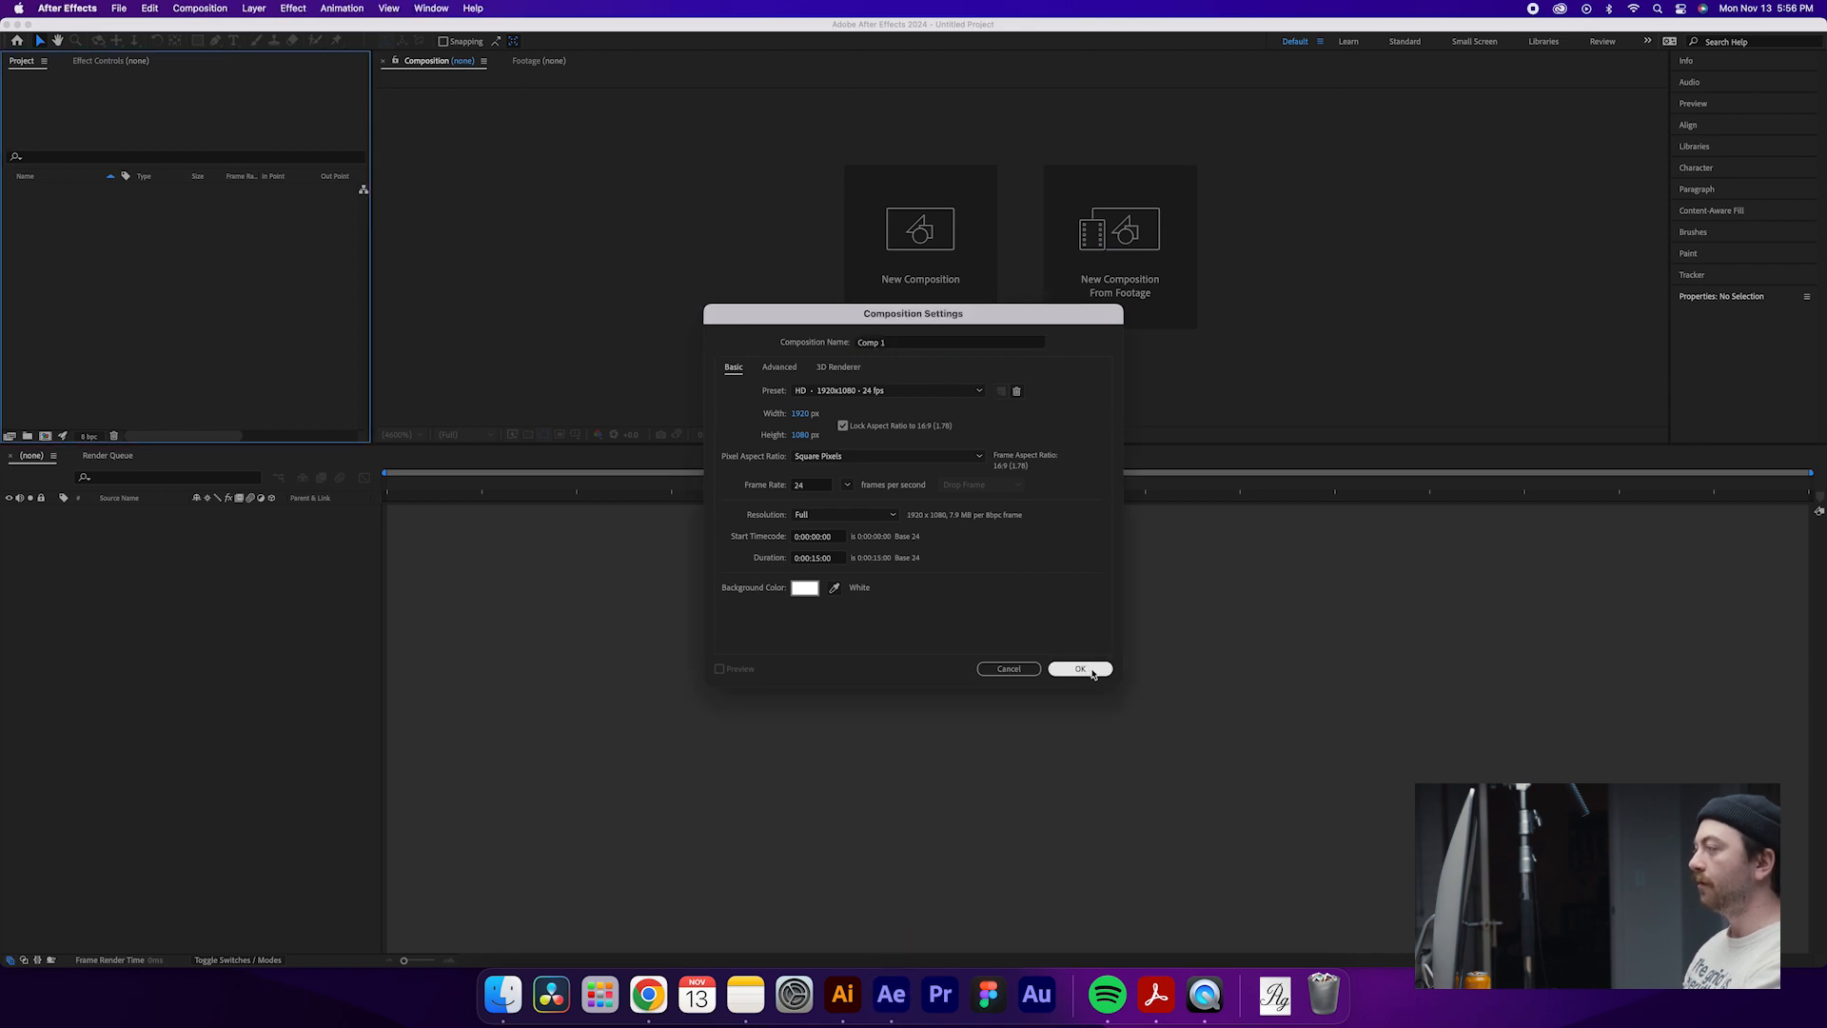
left_click(1096, 671)
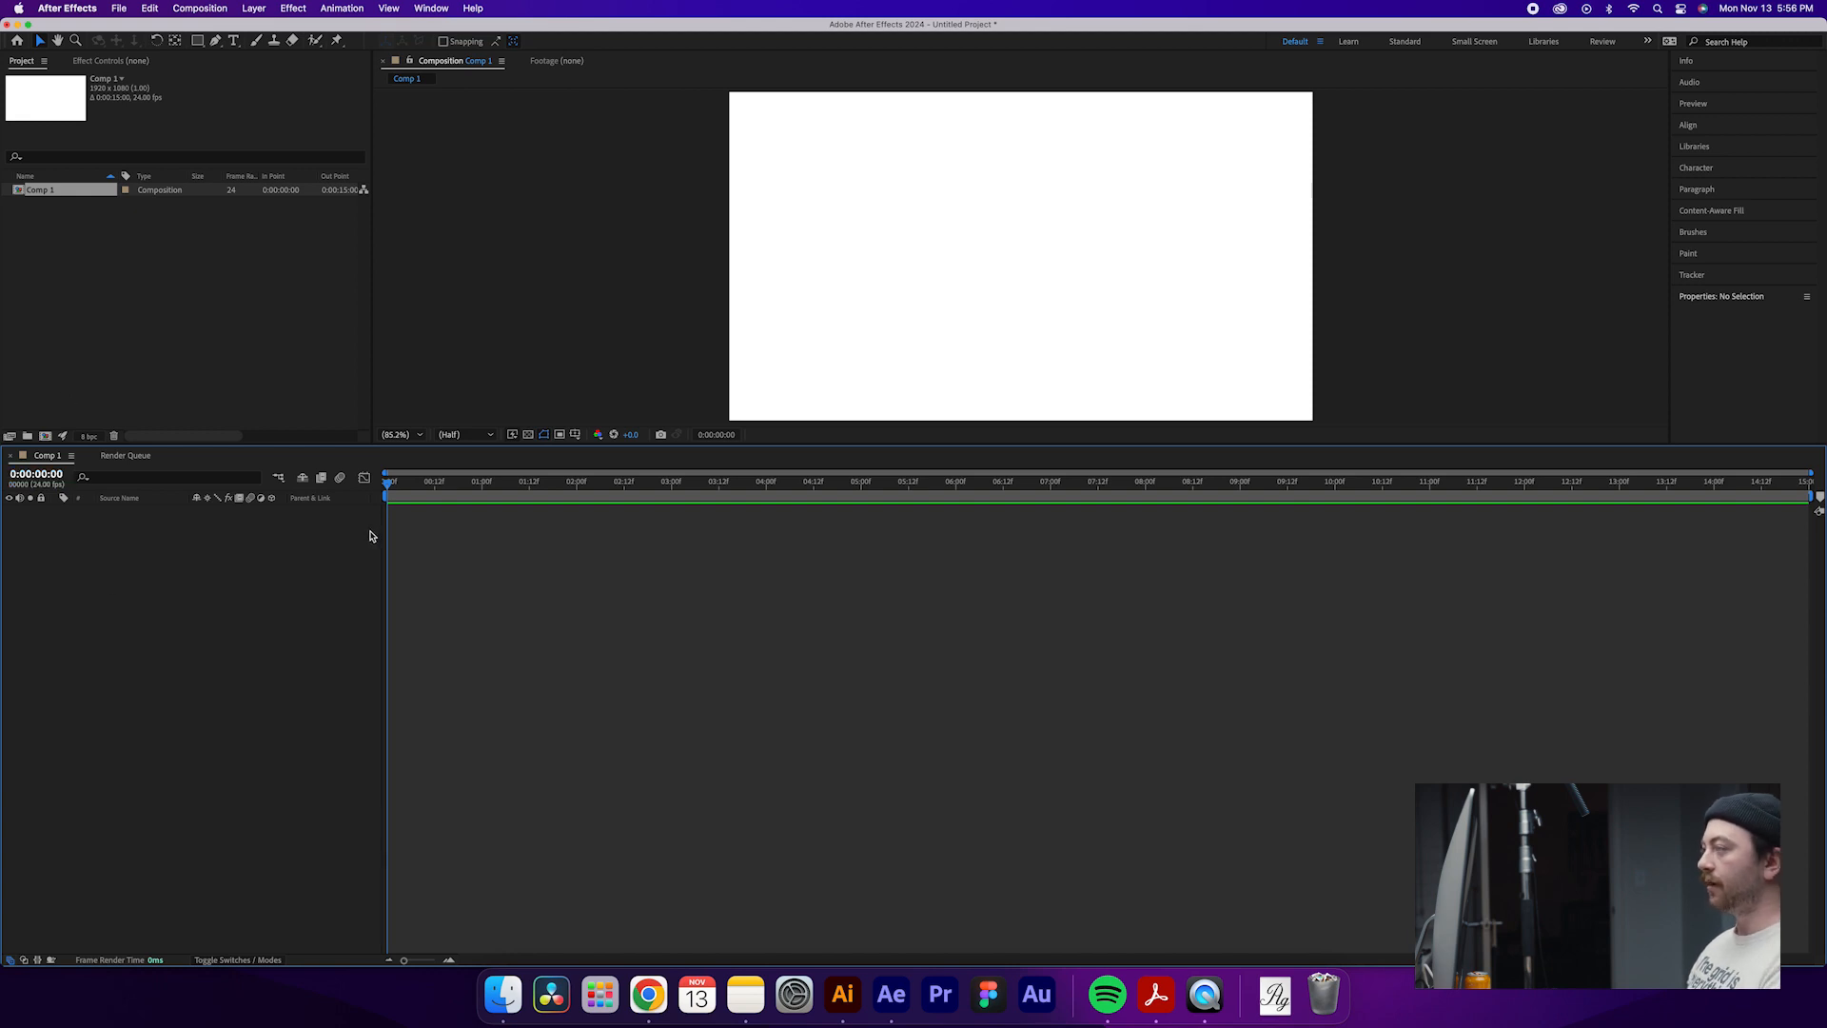
- Add a text layer reading "Text Animation" to the composition
left_click(237, 381)
left_click(236, 38)
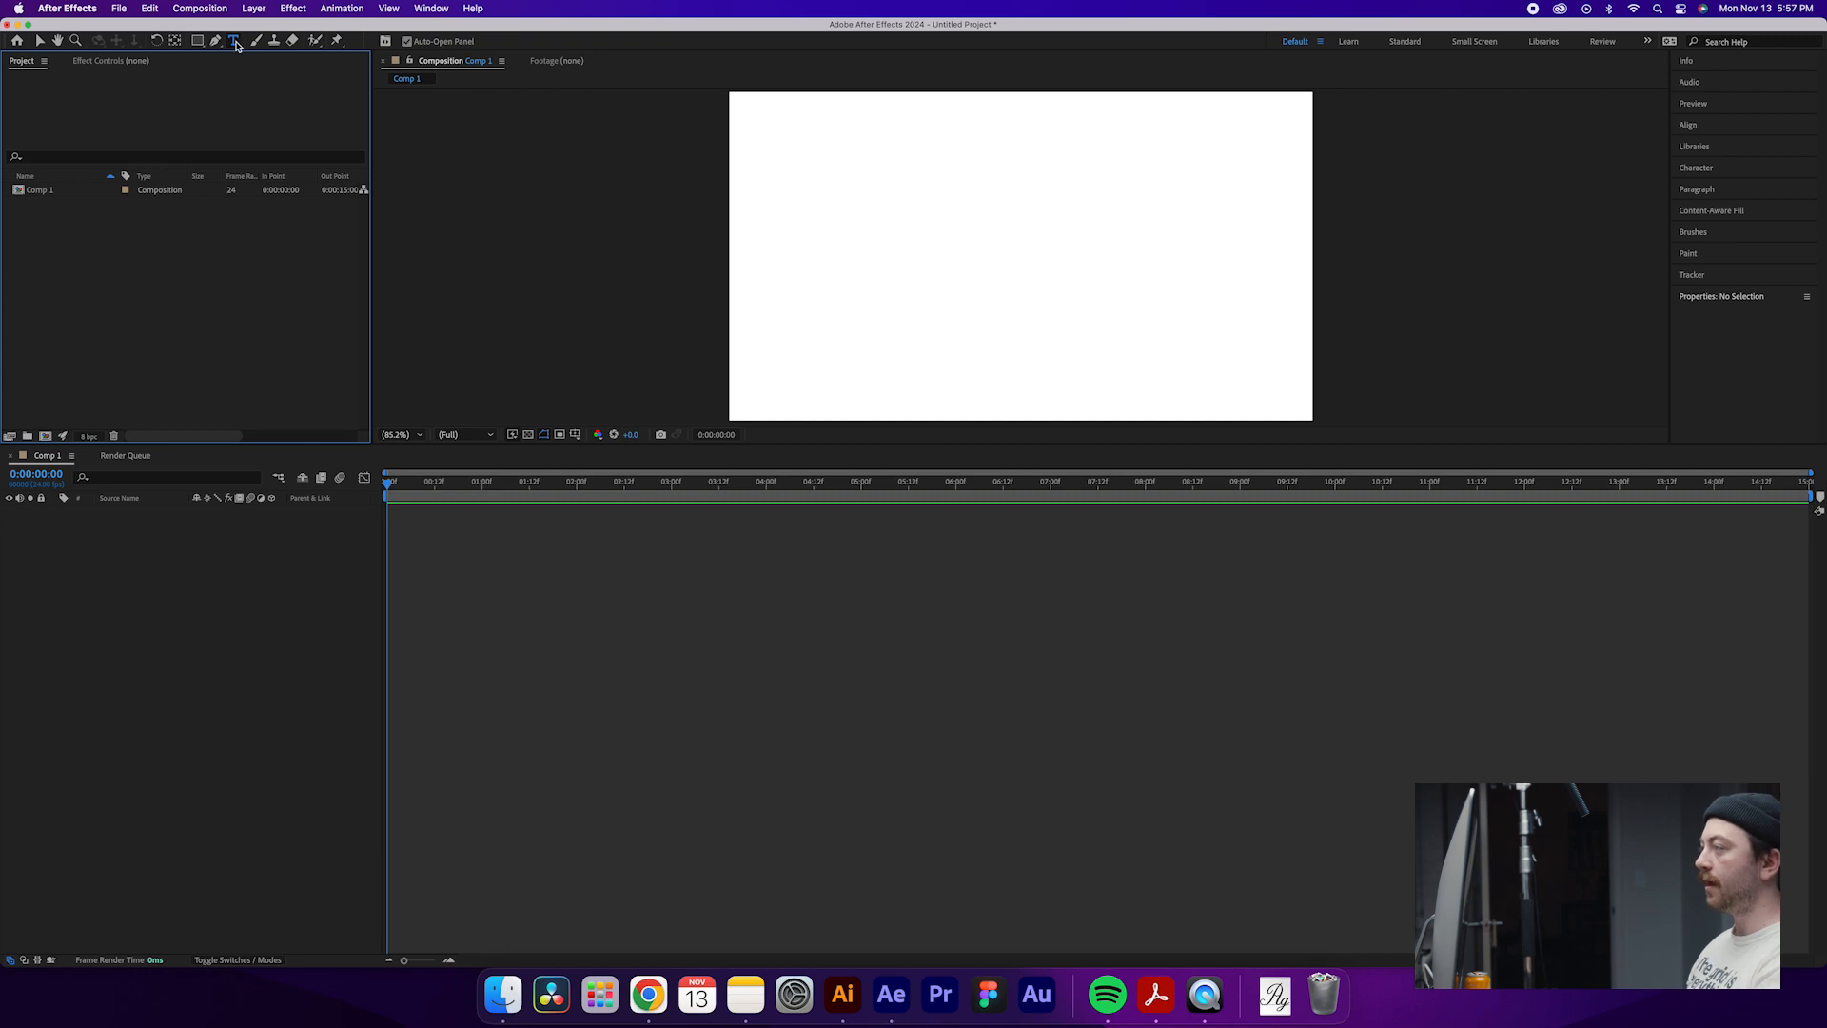
left_click(861, 228)
type("Text Animation")
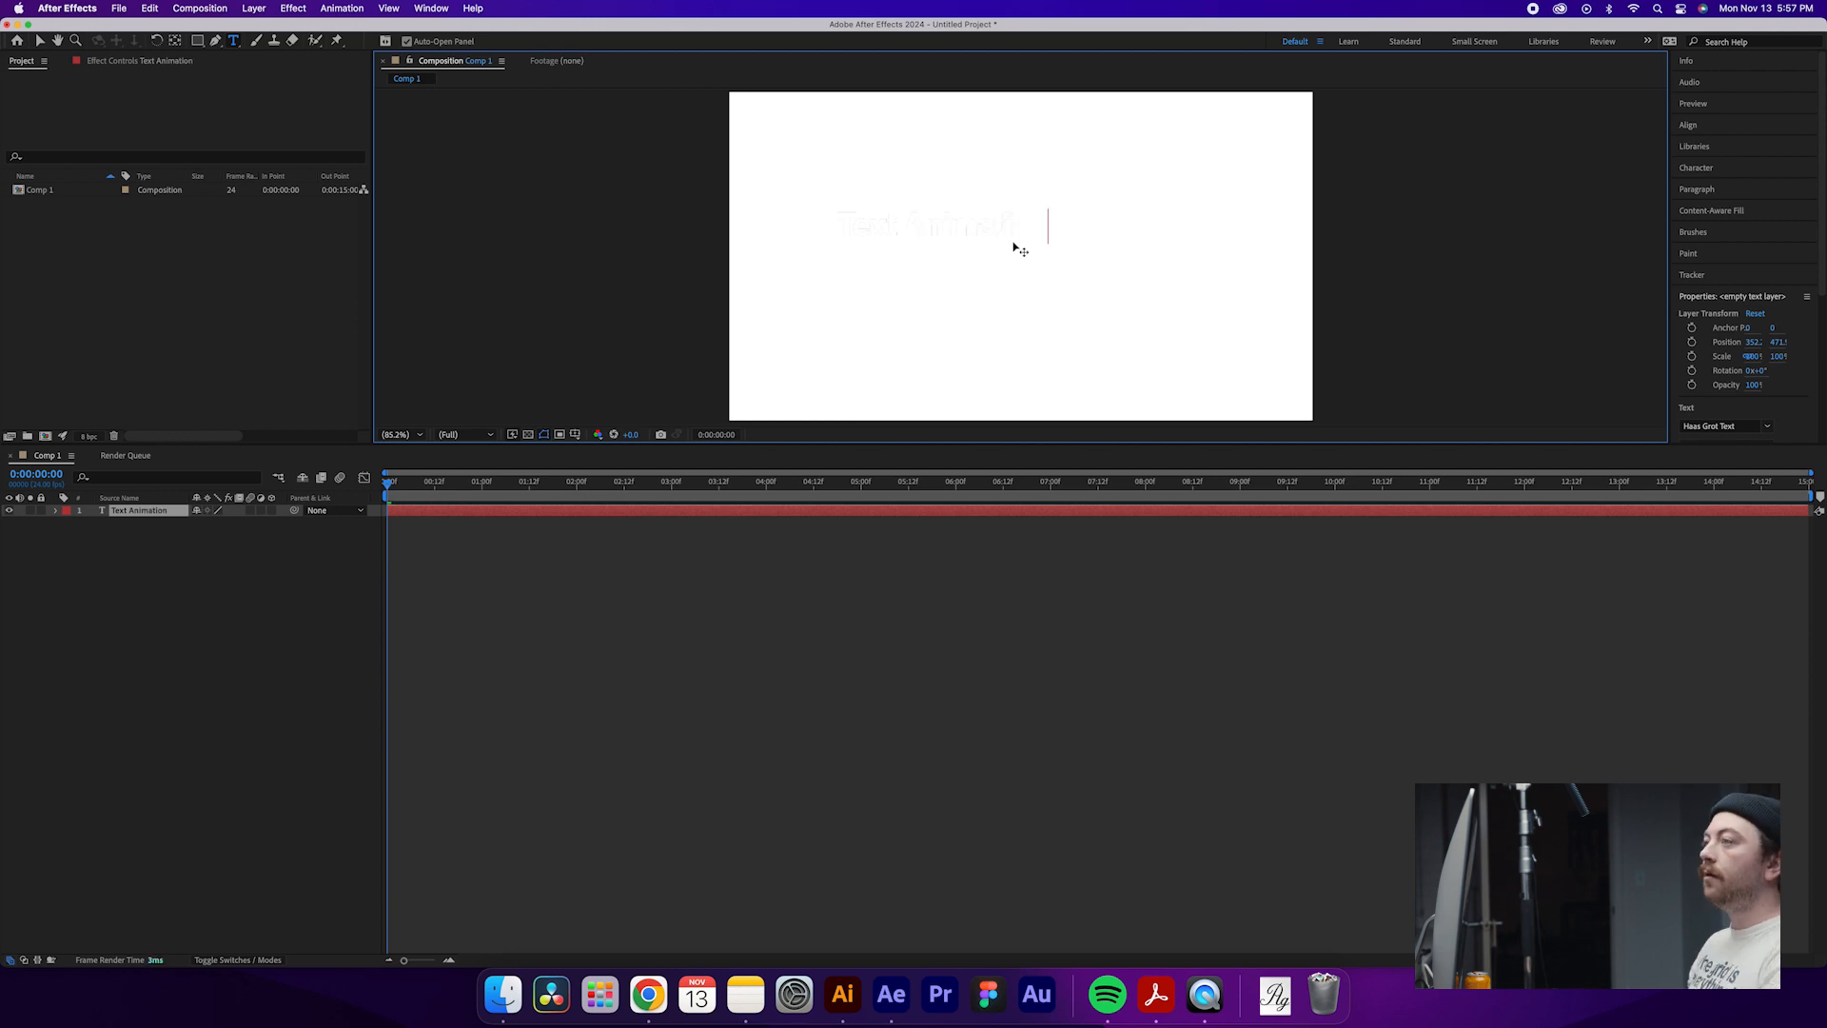
- Change the fill color of the whole "Text Animation" text to near-black 171717 and finish text editing
double_click(895, 235)
left_click(894, 235)
left_click_drag(829, 229, 1053, 233)
scroll(1734, 334, "down", 3)
scroll(1734, 334, "down", 3)
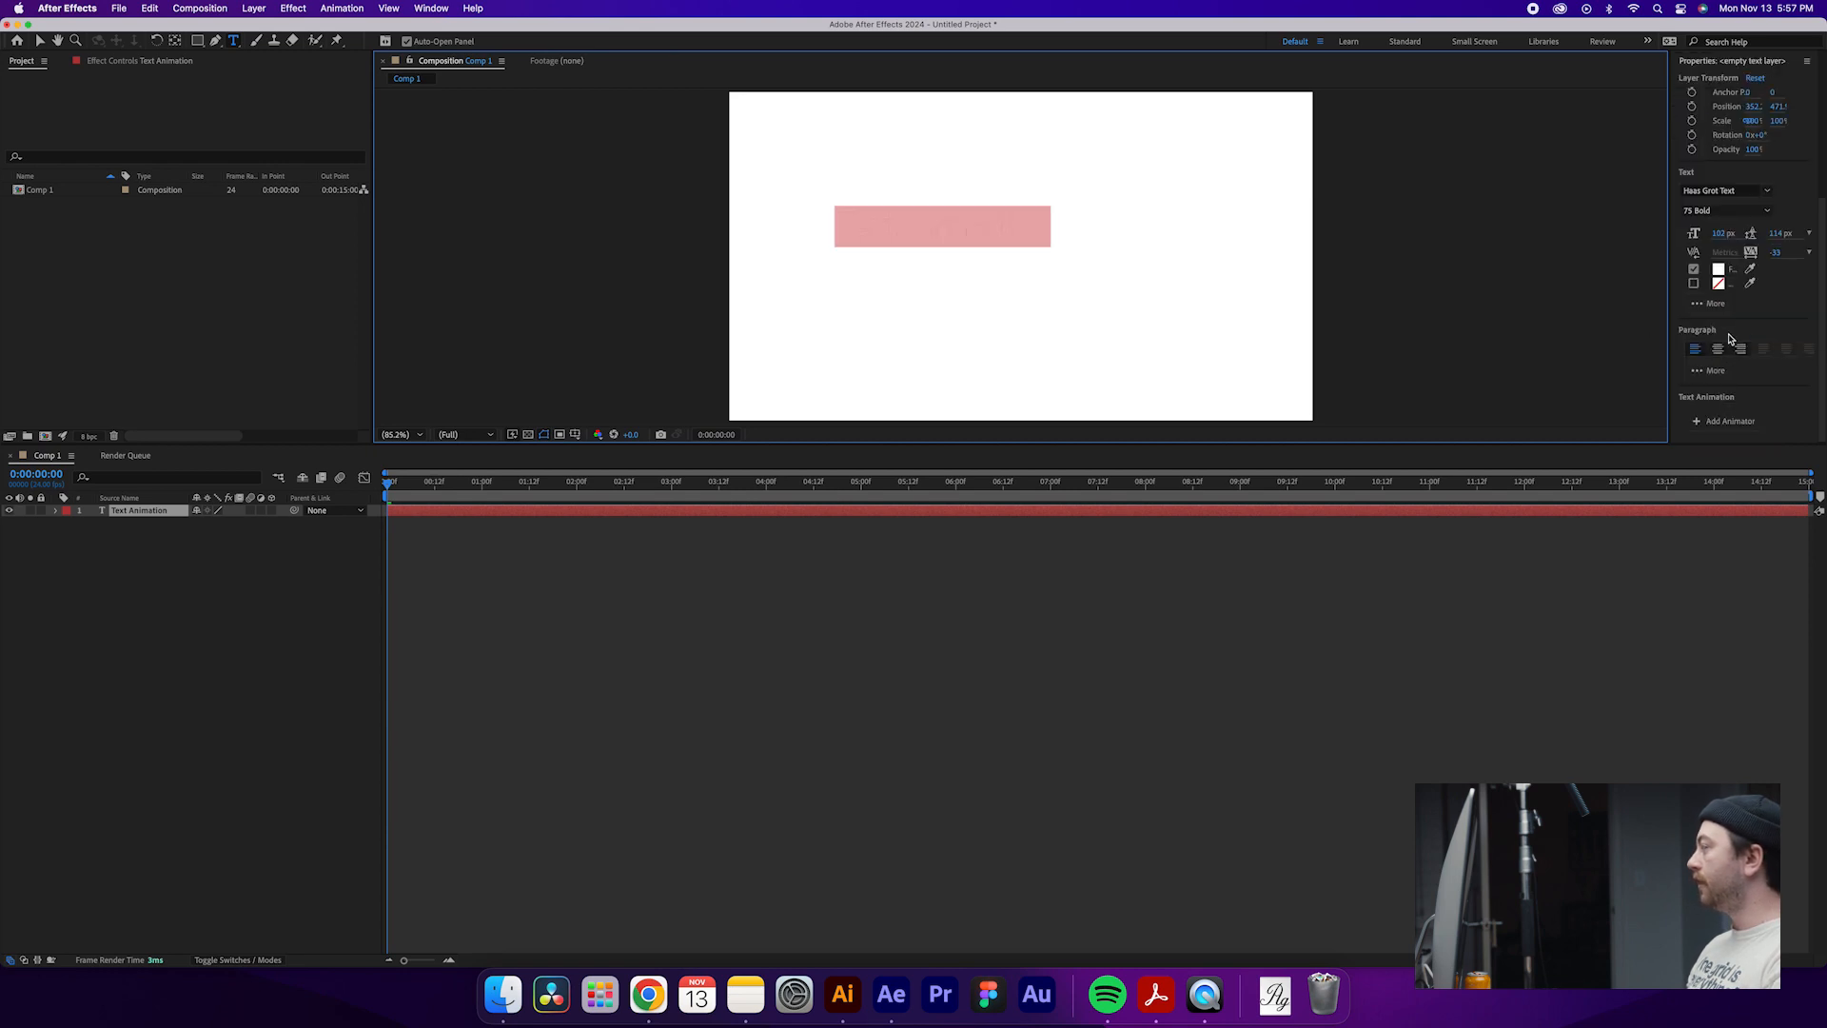
left_click(1719, 271)
left_click_drag(669, 370, 554, 466)
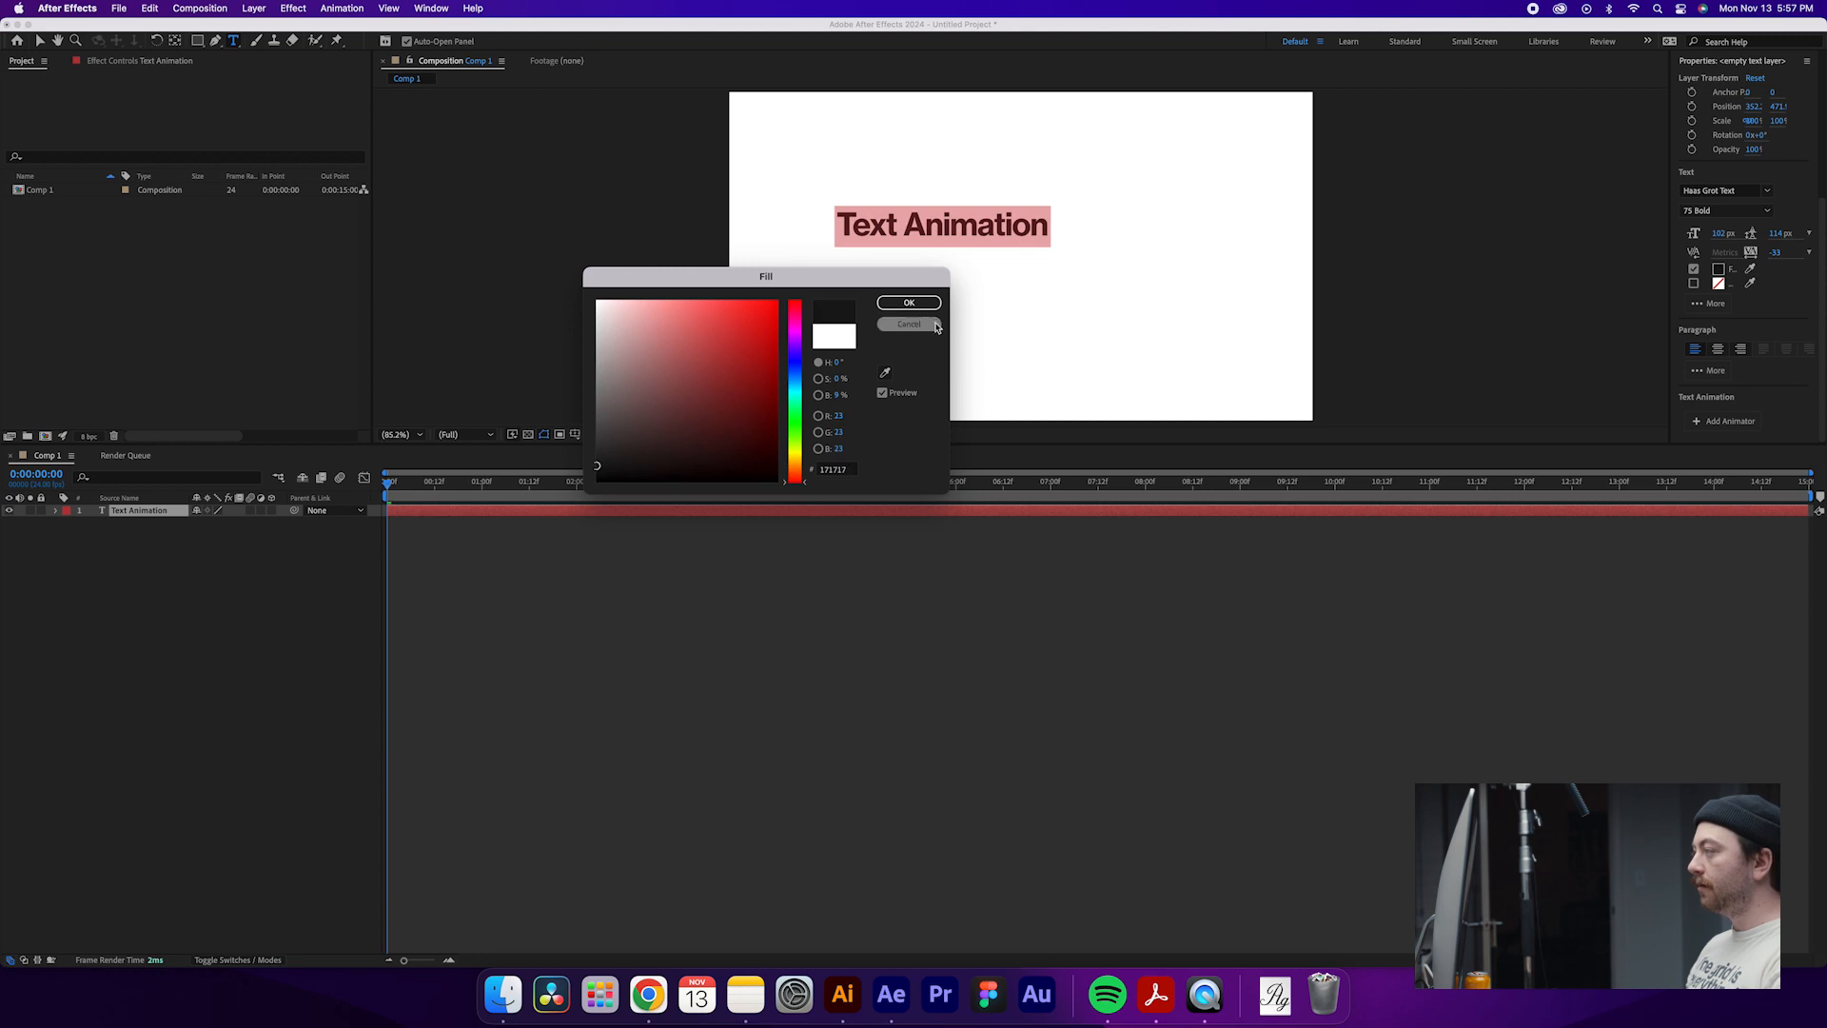
left_click(909, 304)
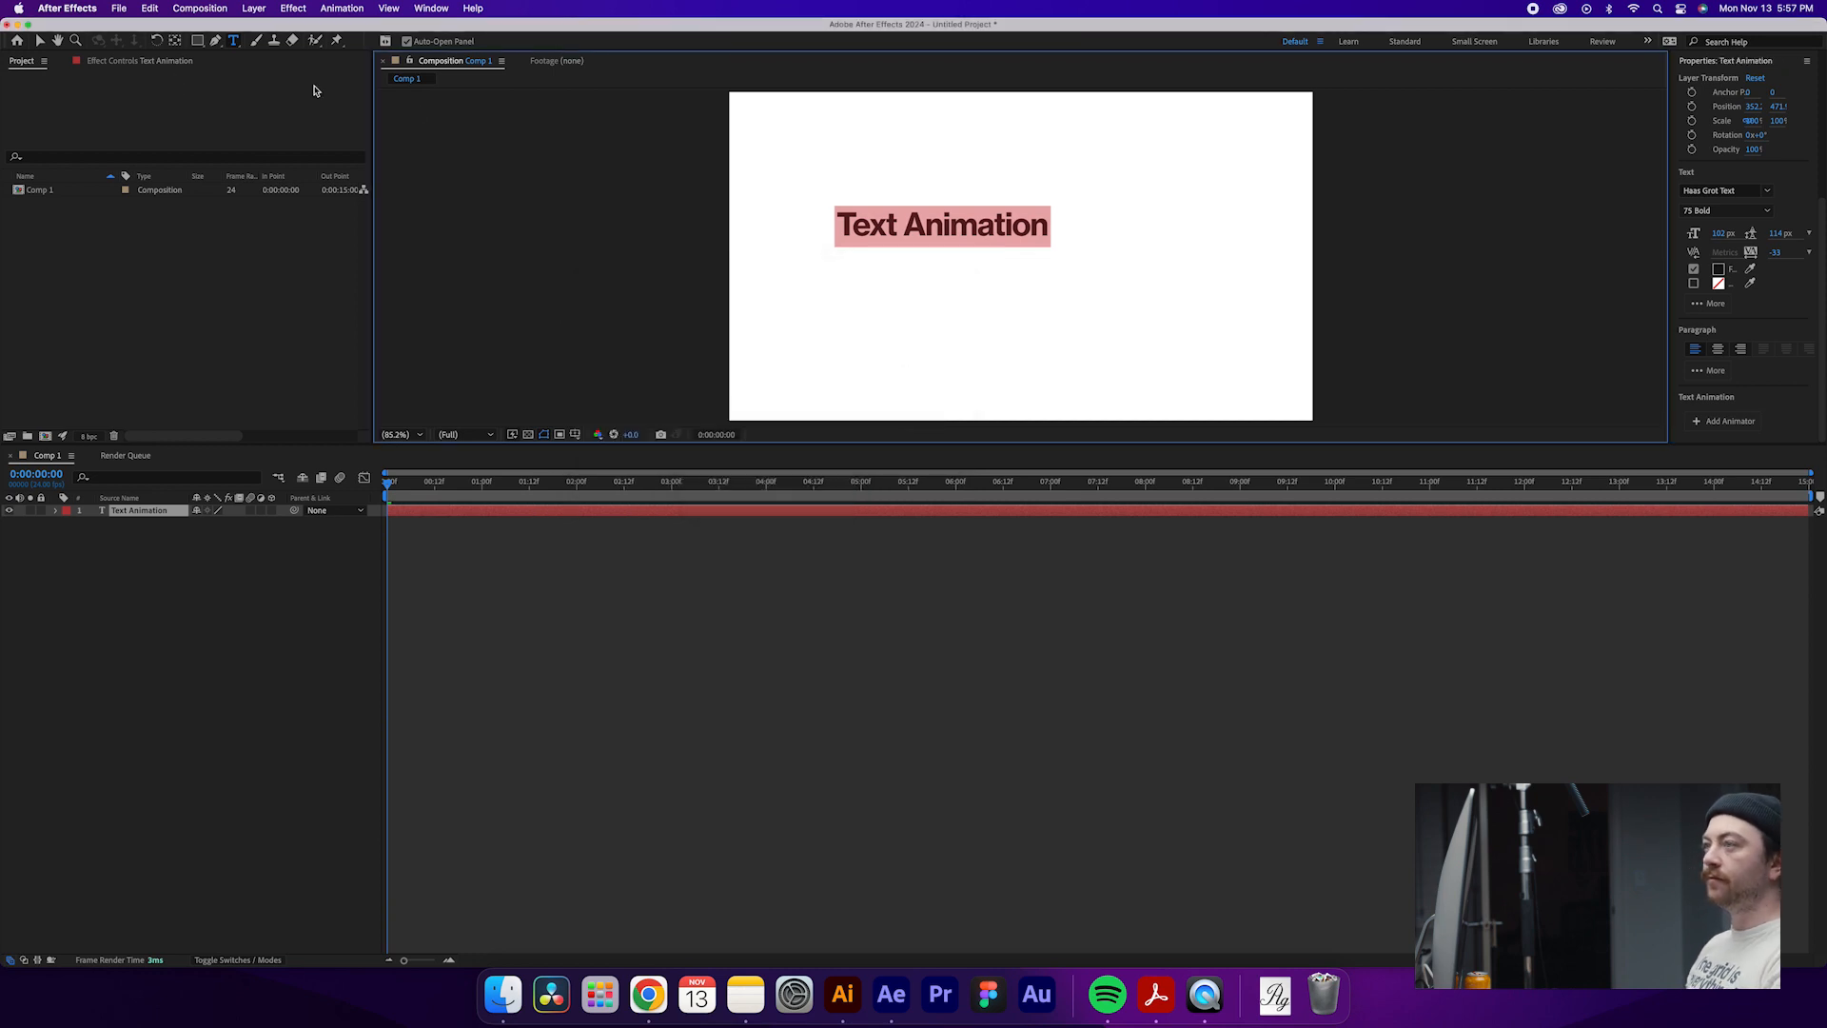
left_click(40, 41)
left_click(638, 305)
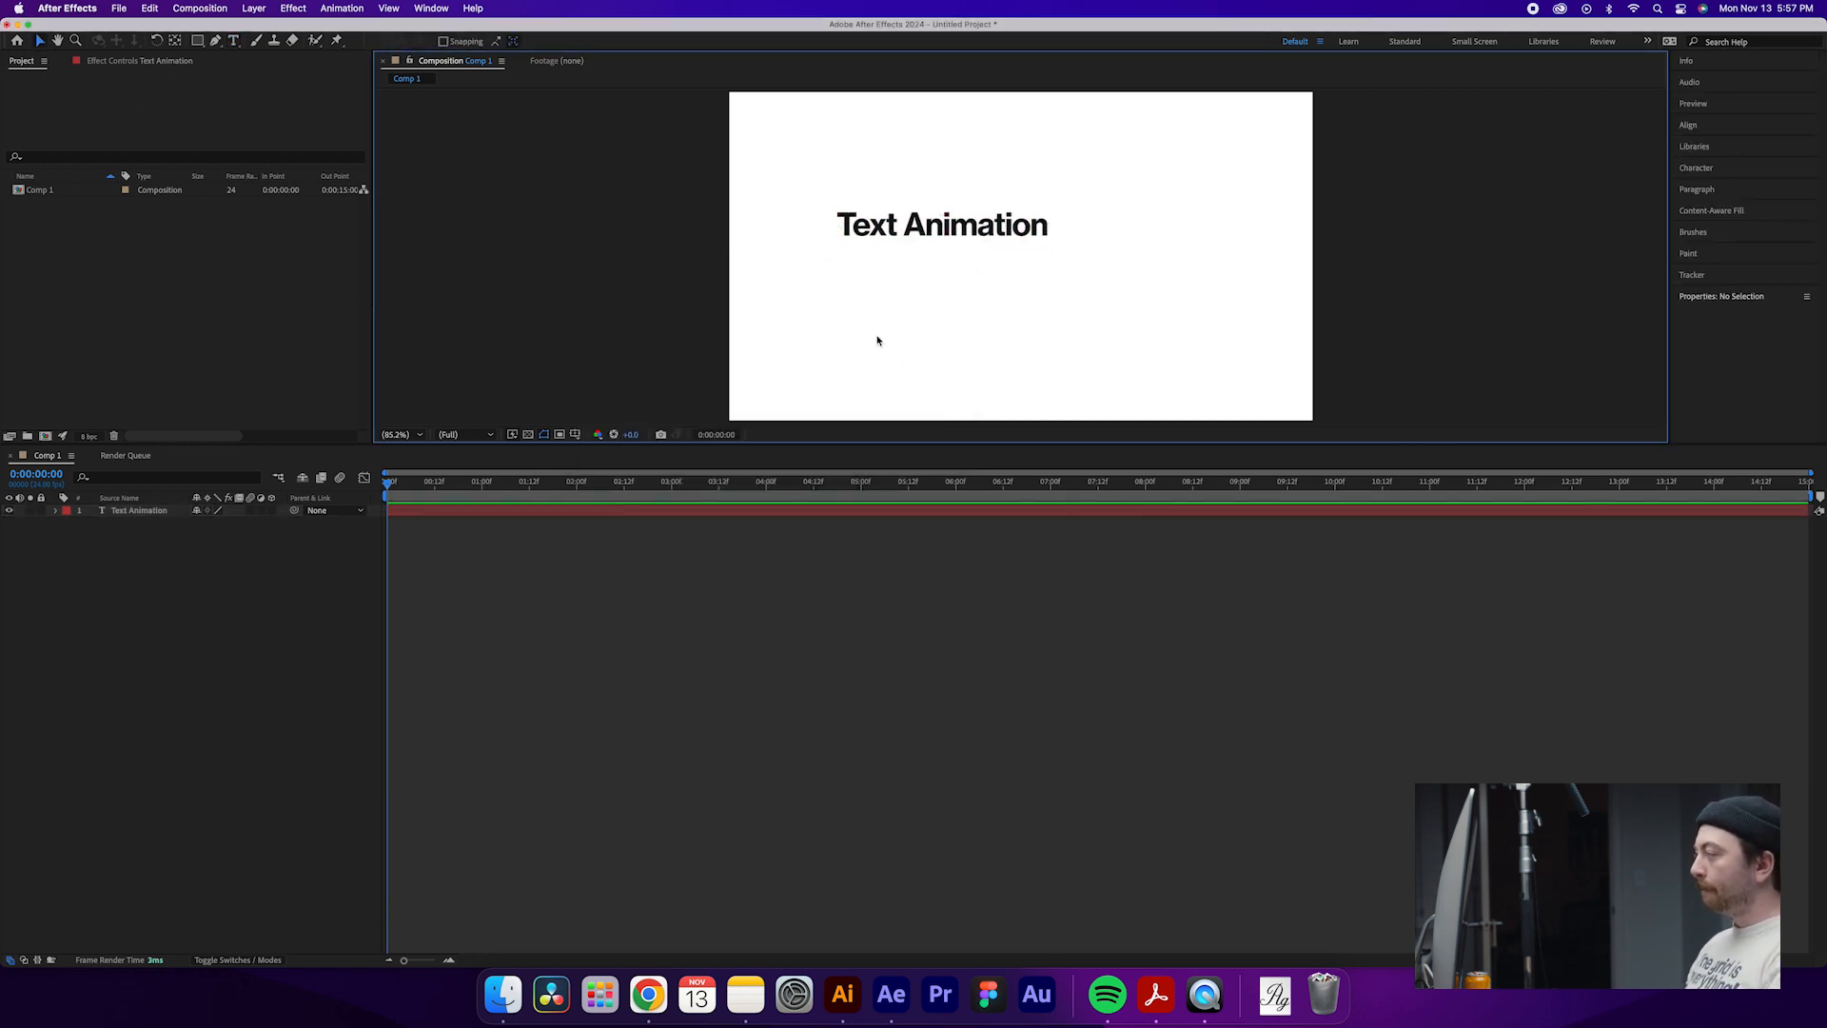
- Center the text layer horizontally and vertically in the composition
left_click_drag(897, 237, 973, 245)
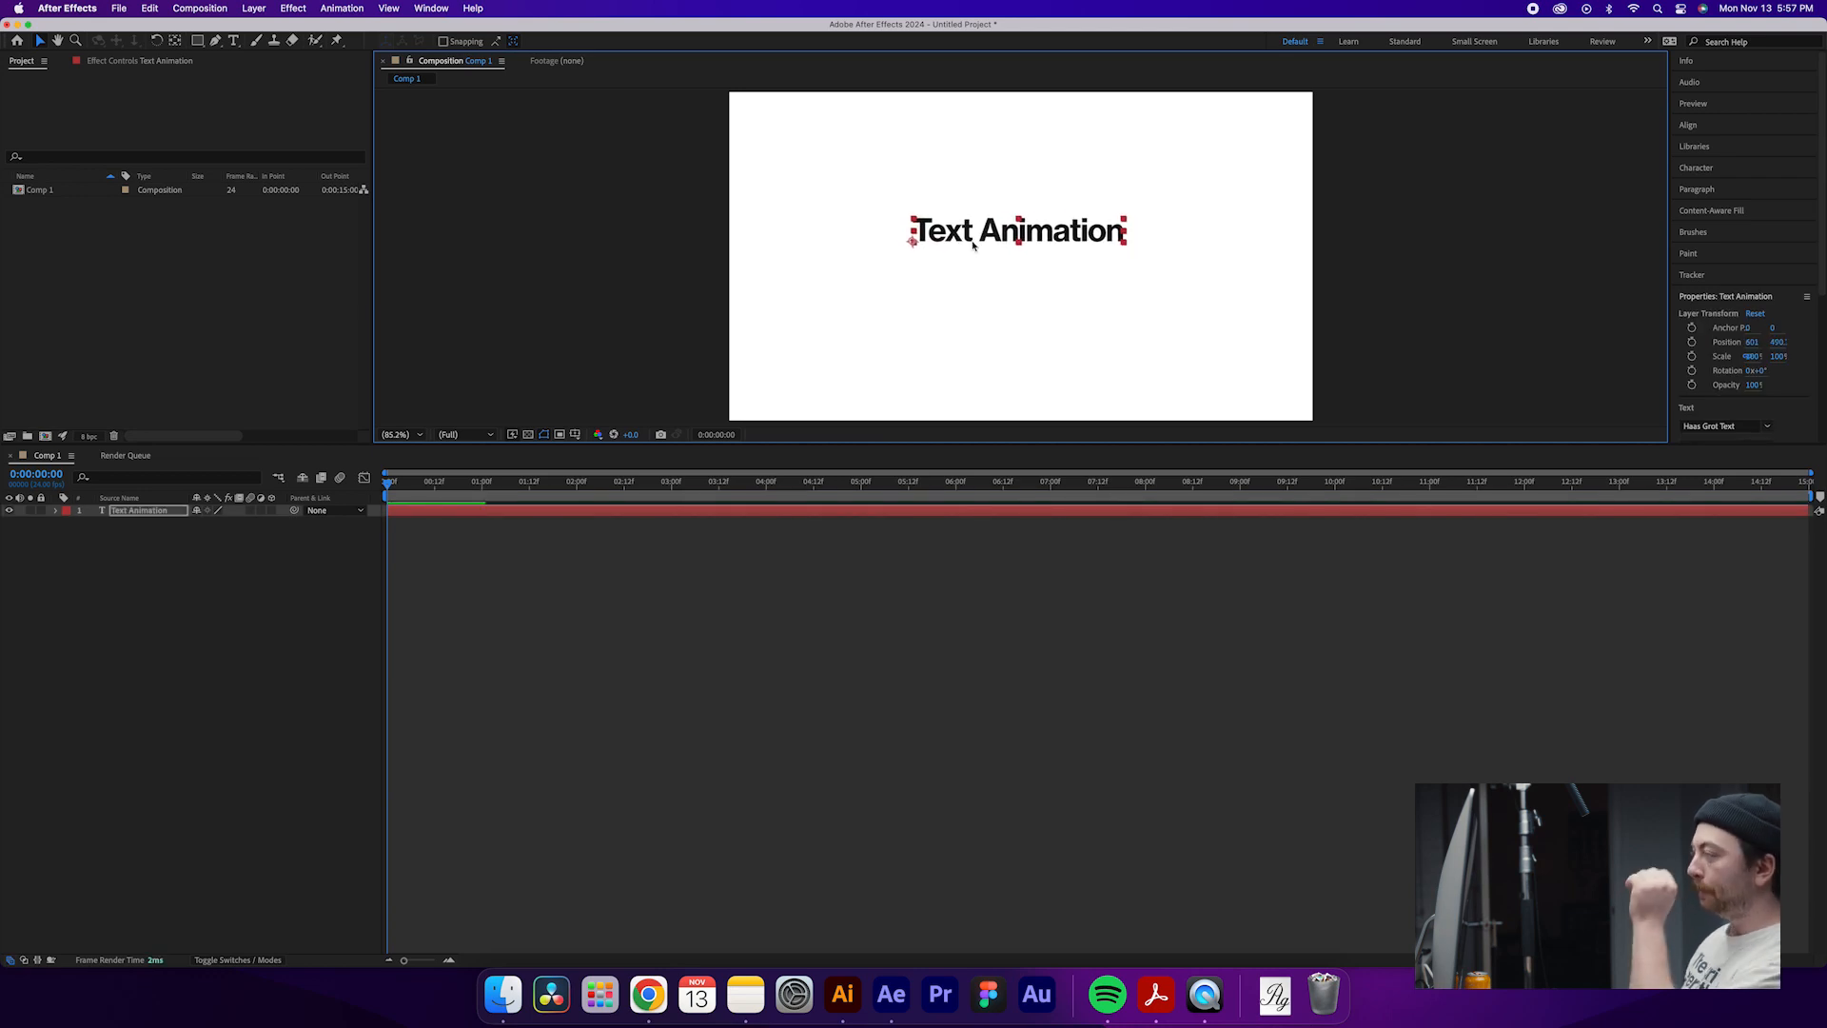
left_click_drag(1011, 240, 1012, 268)
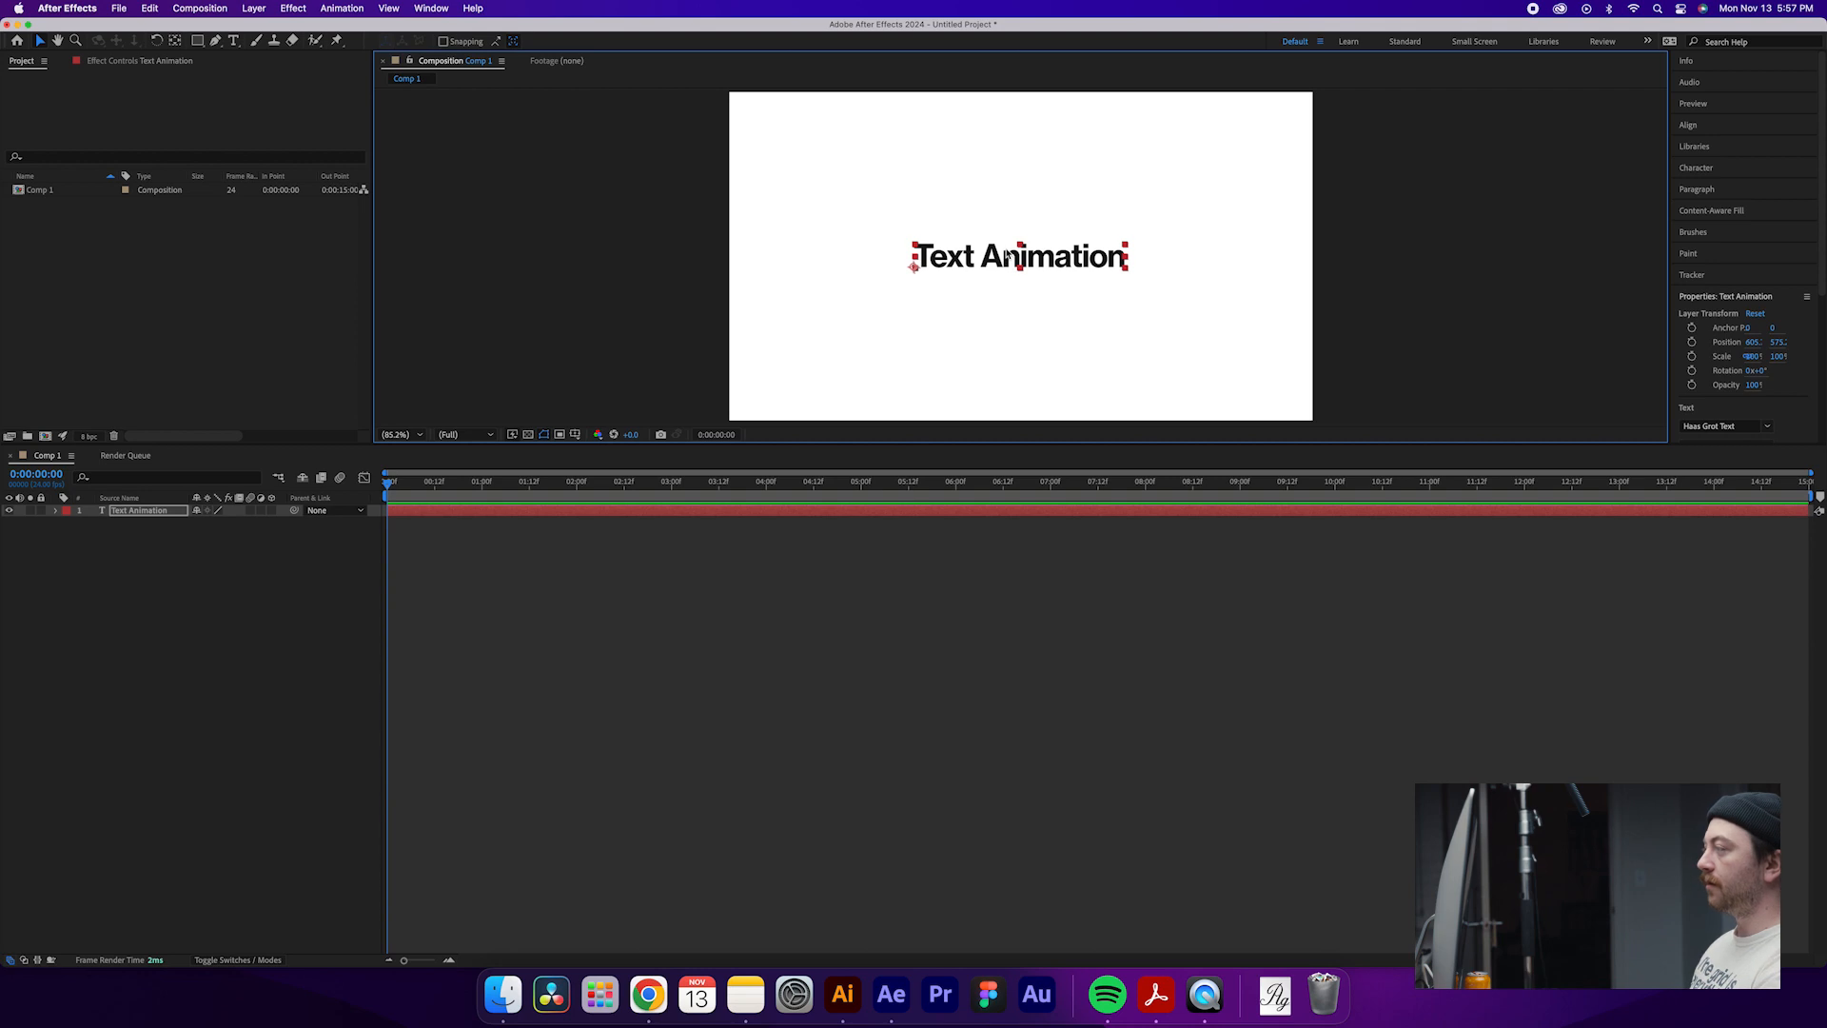
scroll(1714, 141, "down", 5)
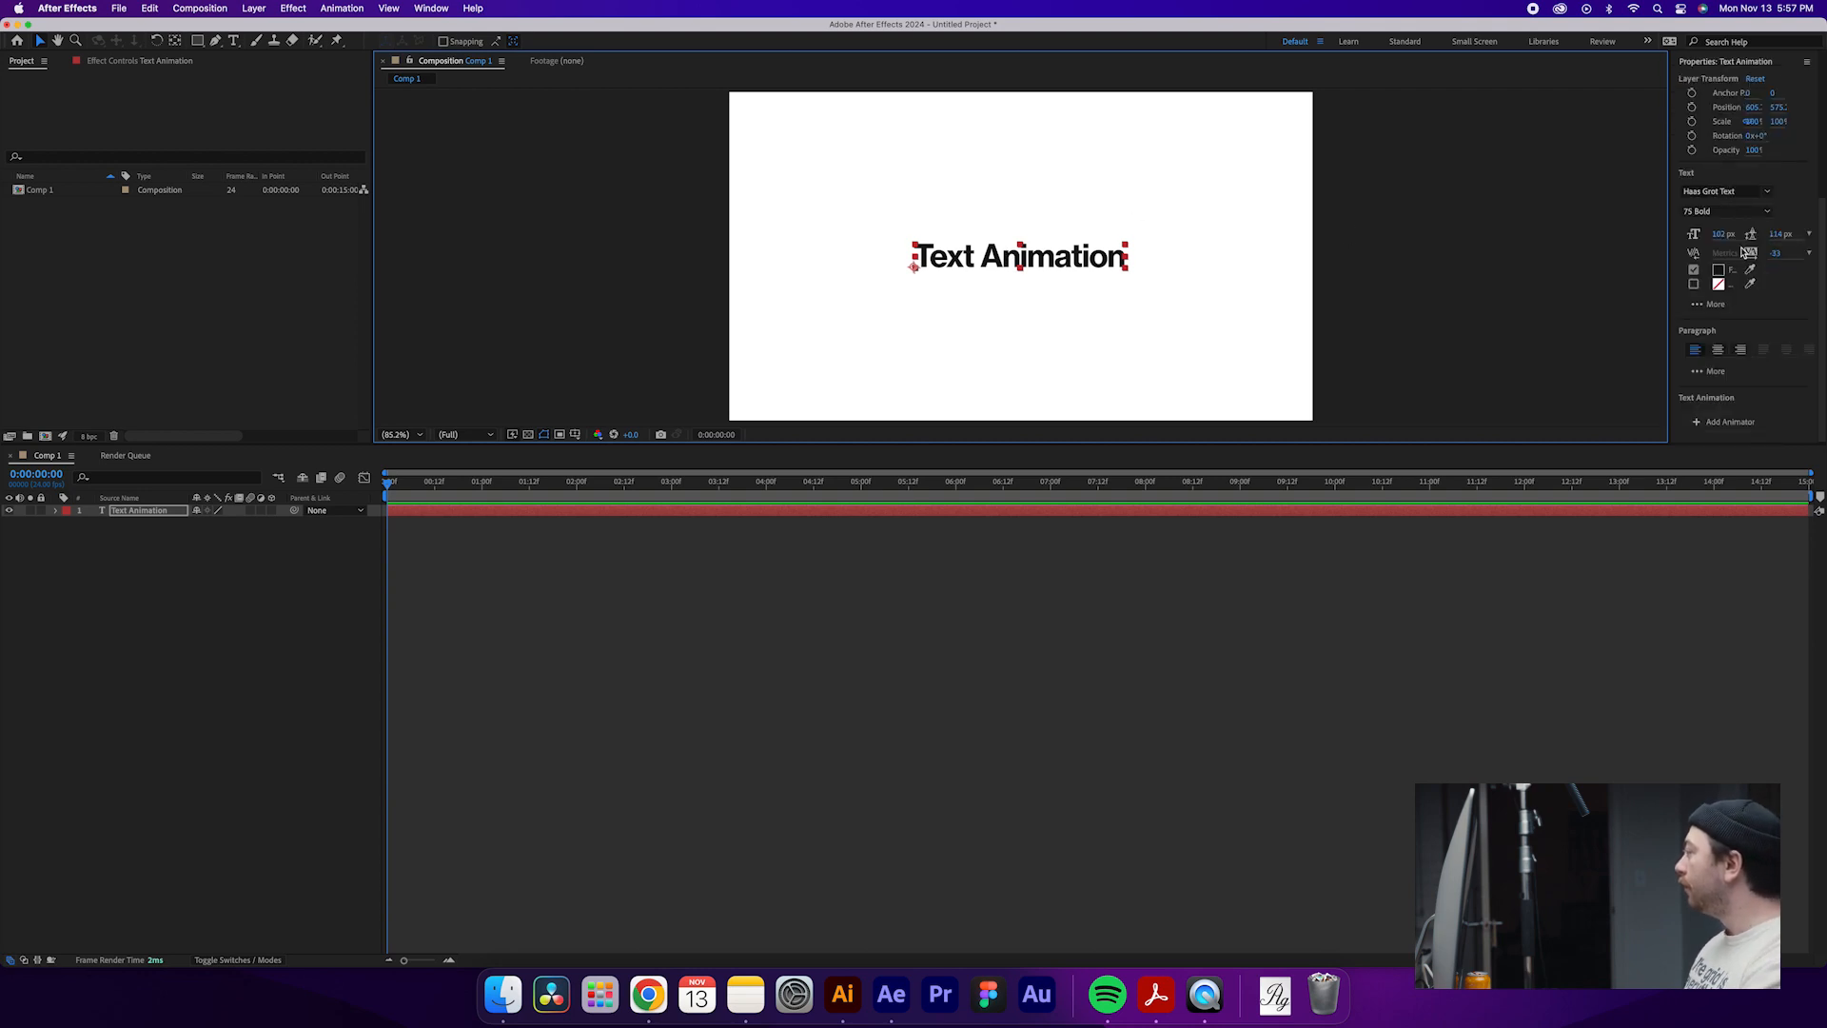
scroll(1744, 253, "up", 5)
left_click(1692, 128)
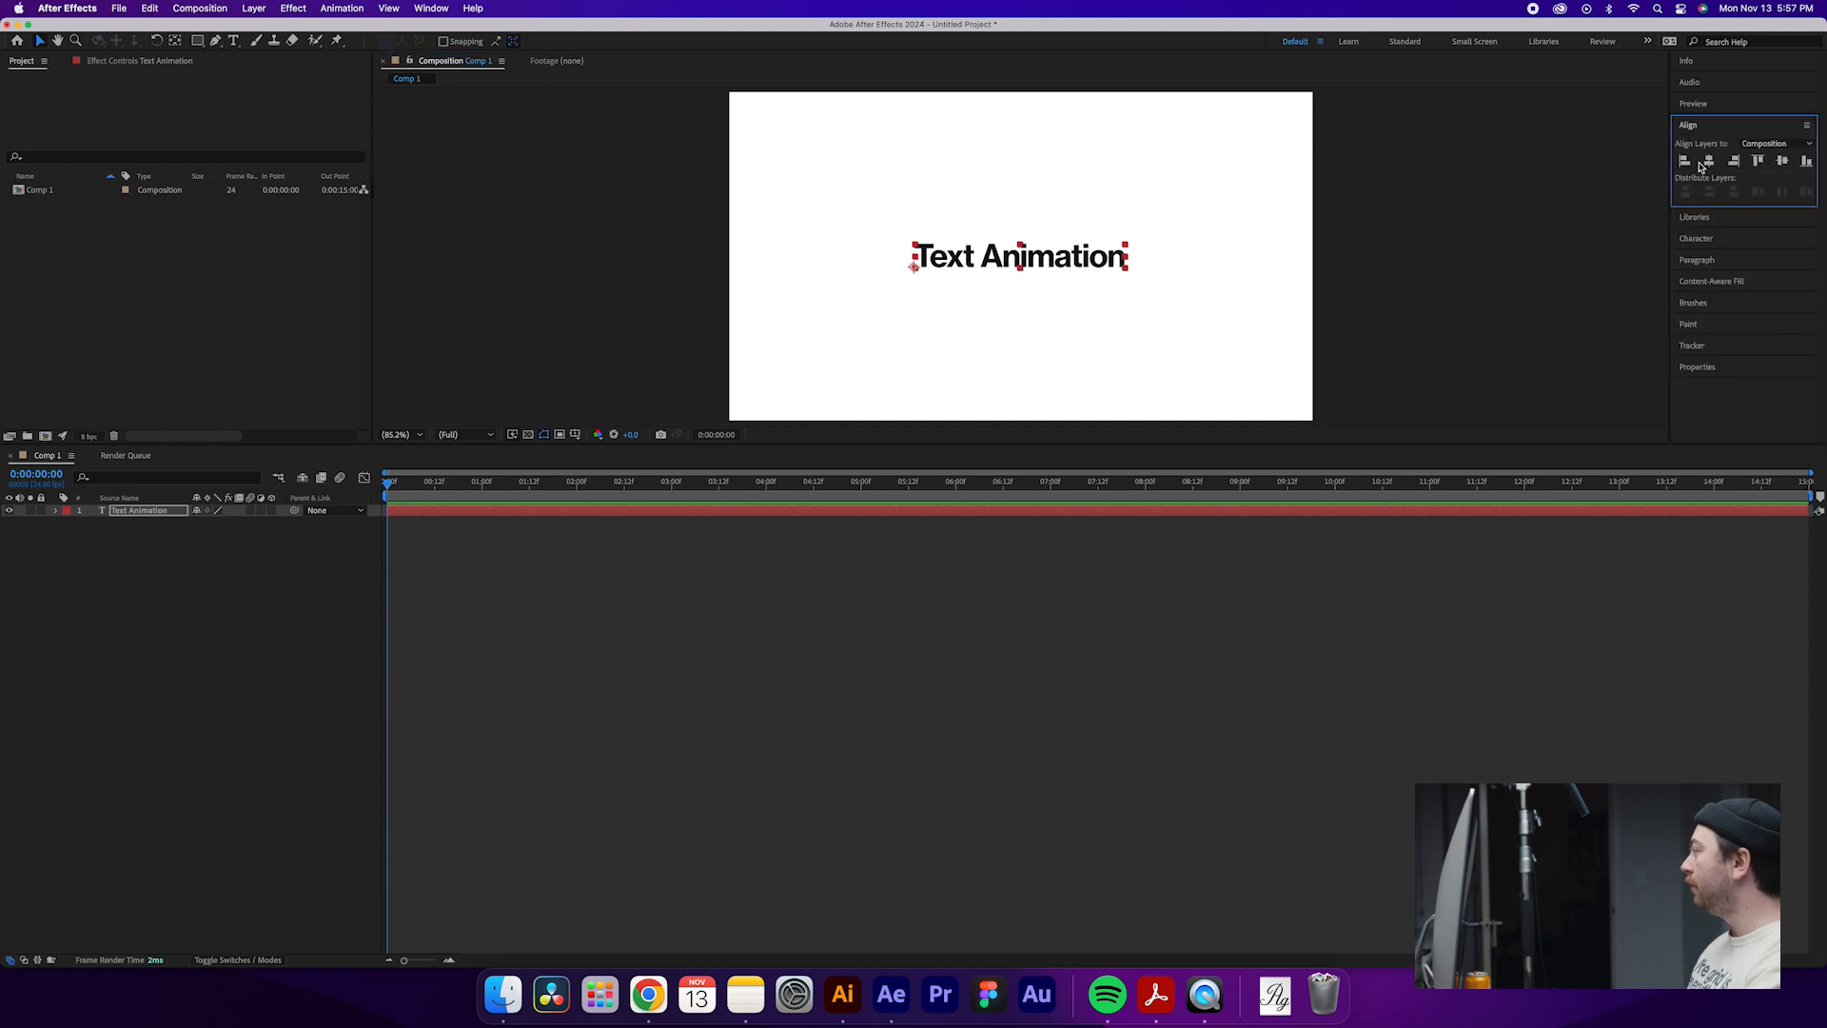
left_click(431, 9)
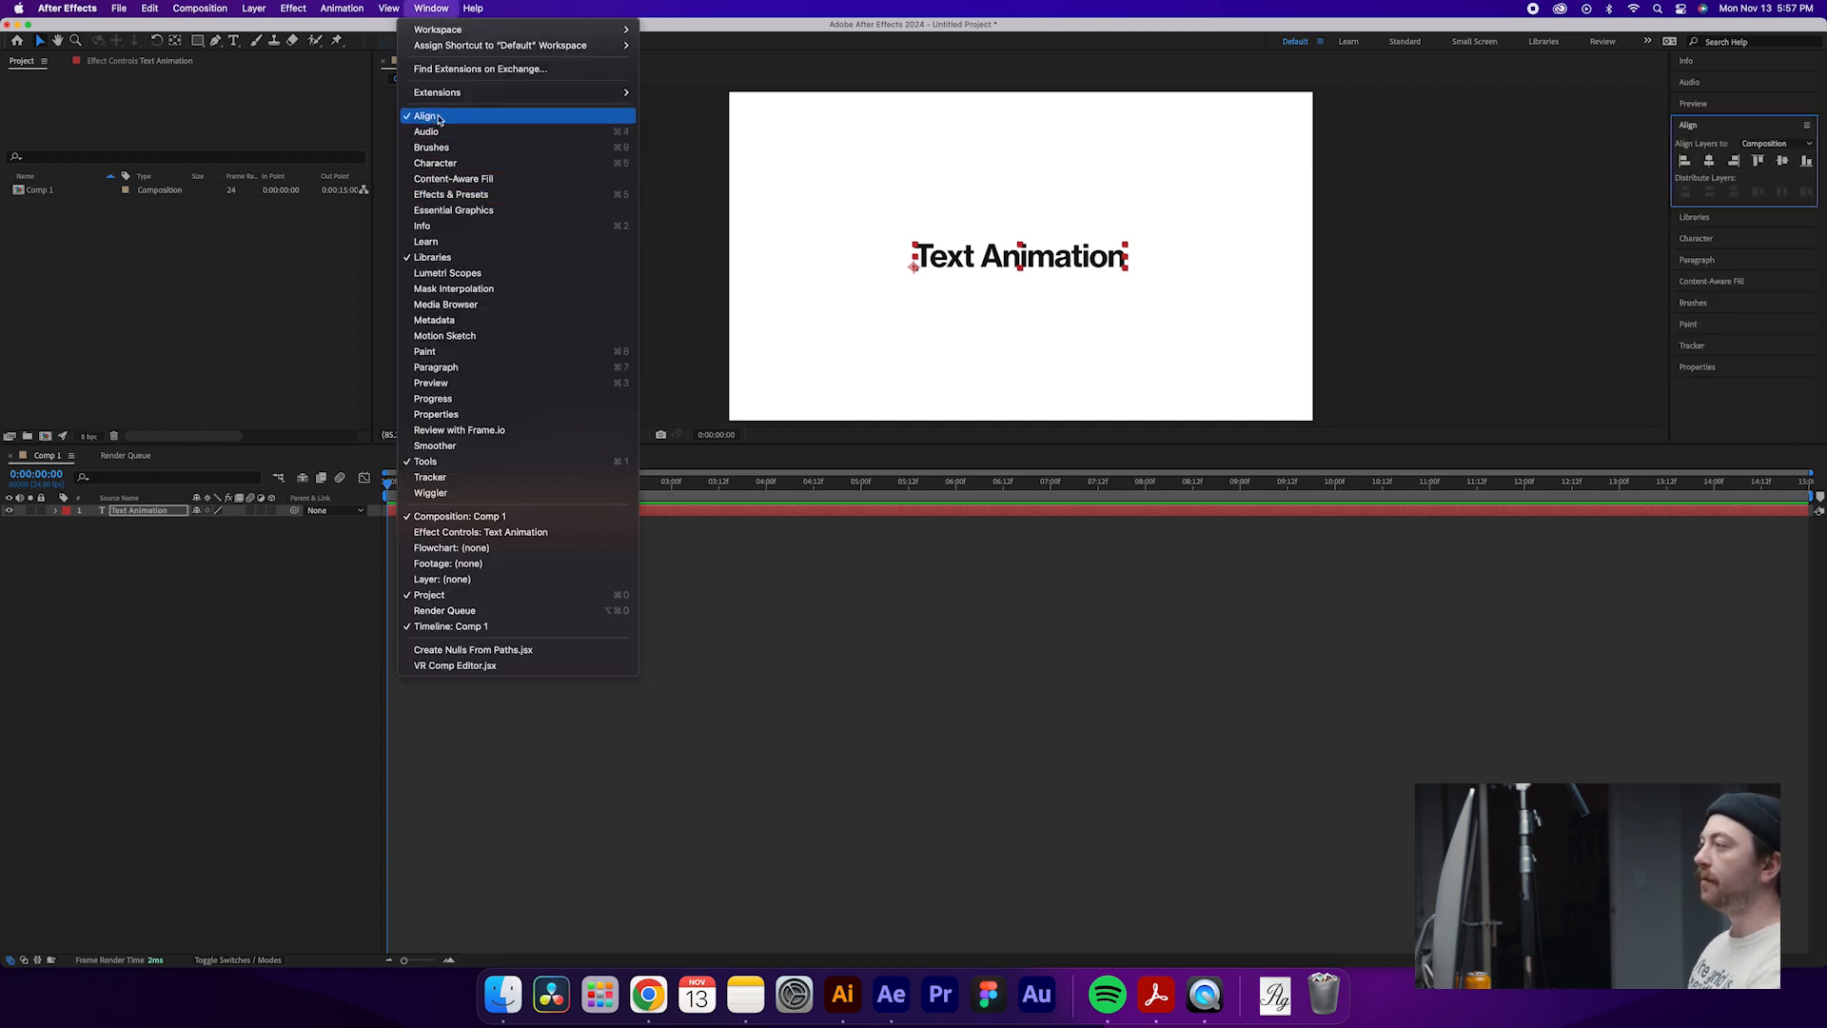
left_click(1711, 164)
left_click(1711, 164)
left_click(1784, 162)
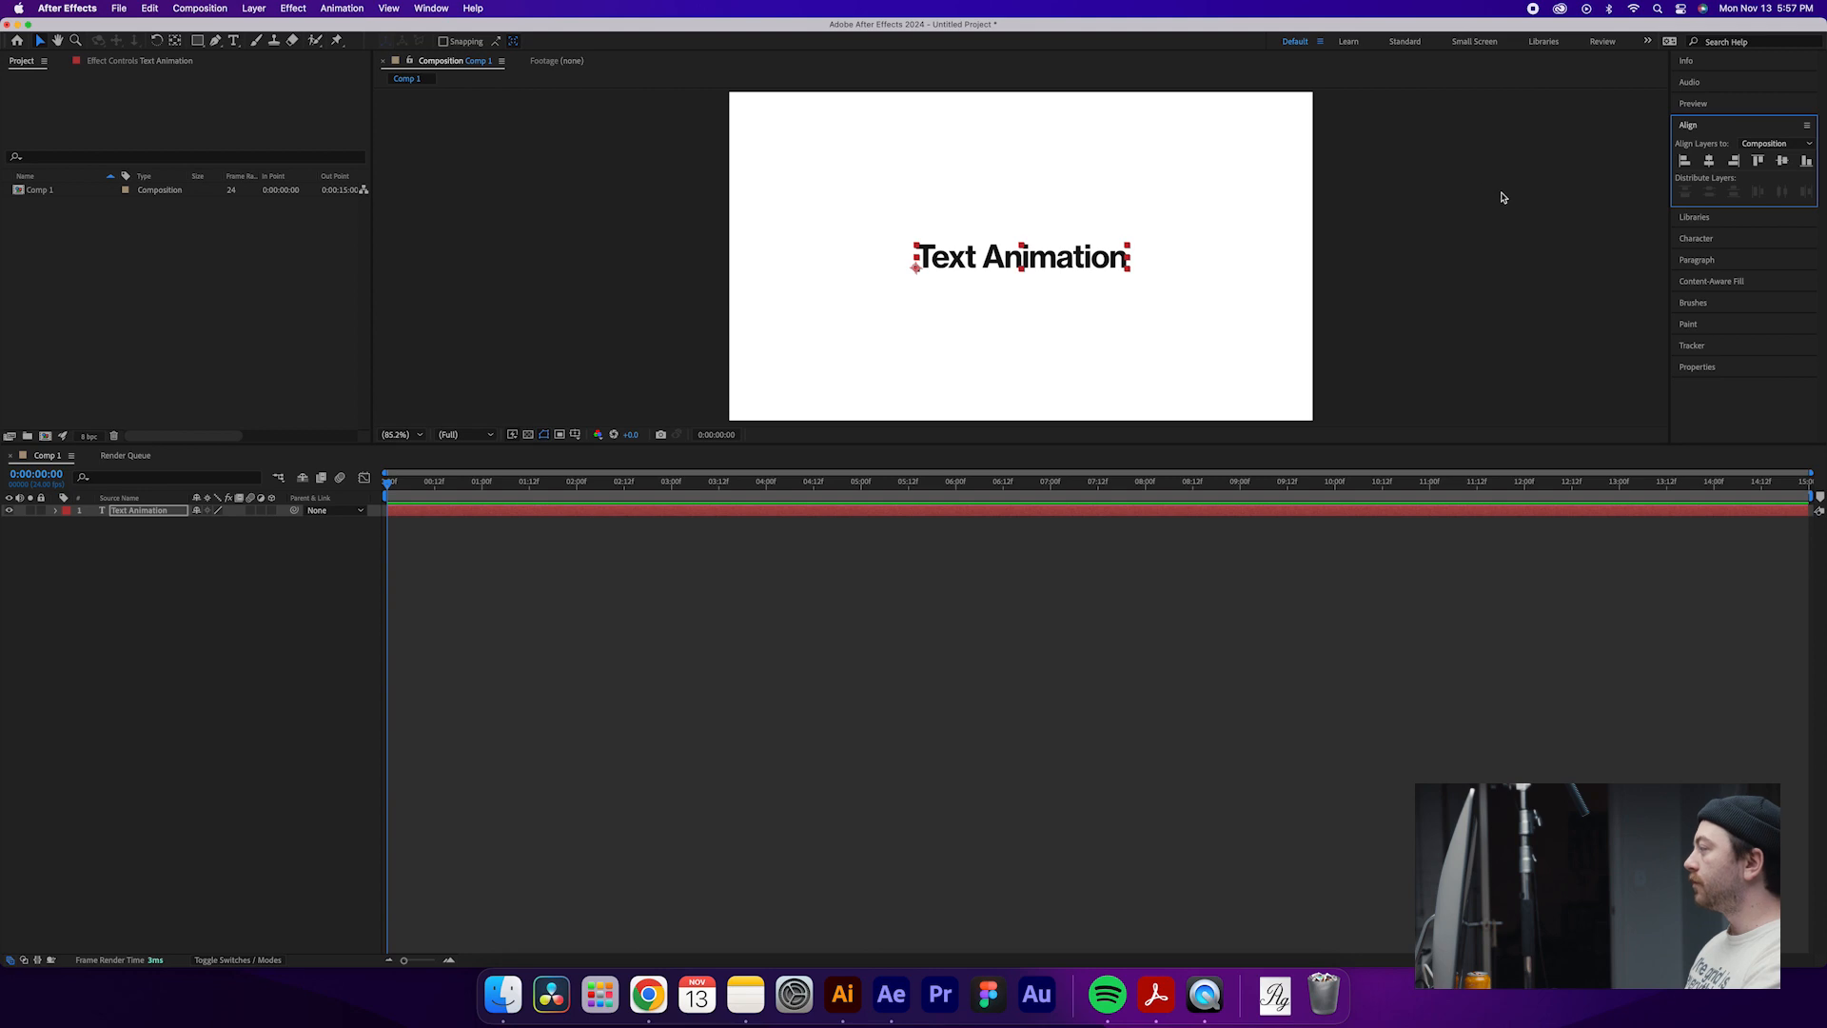
left_click(252, 628)
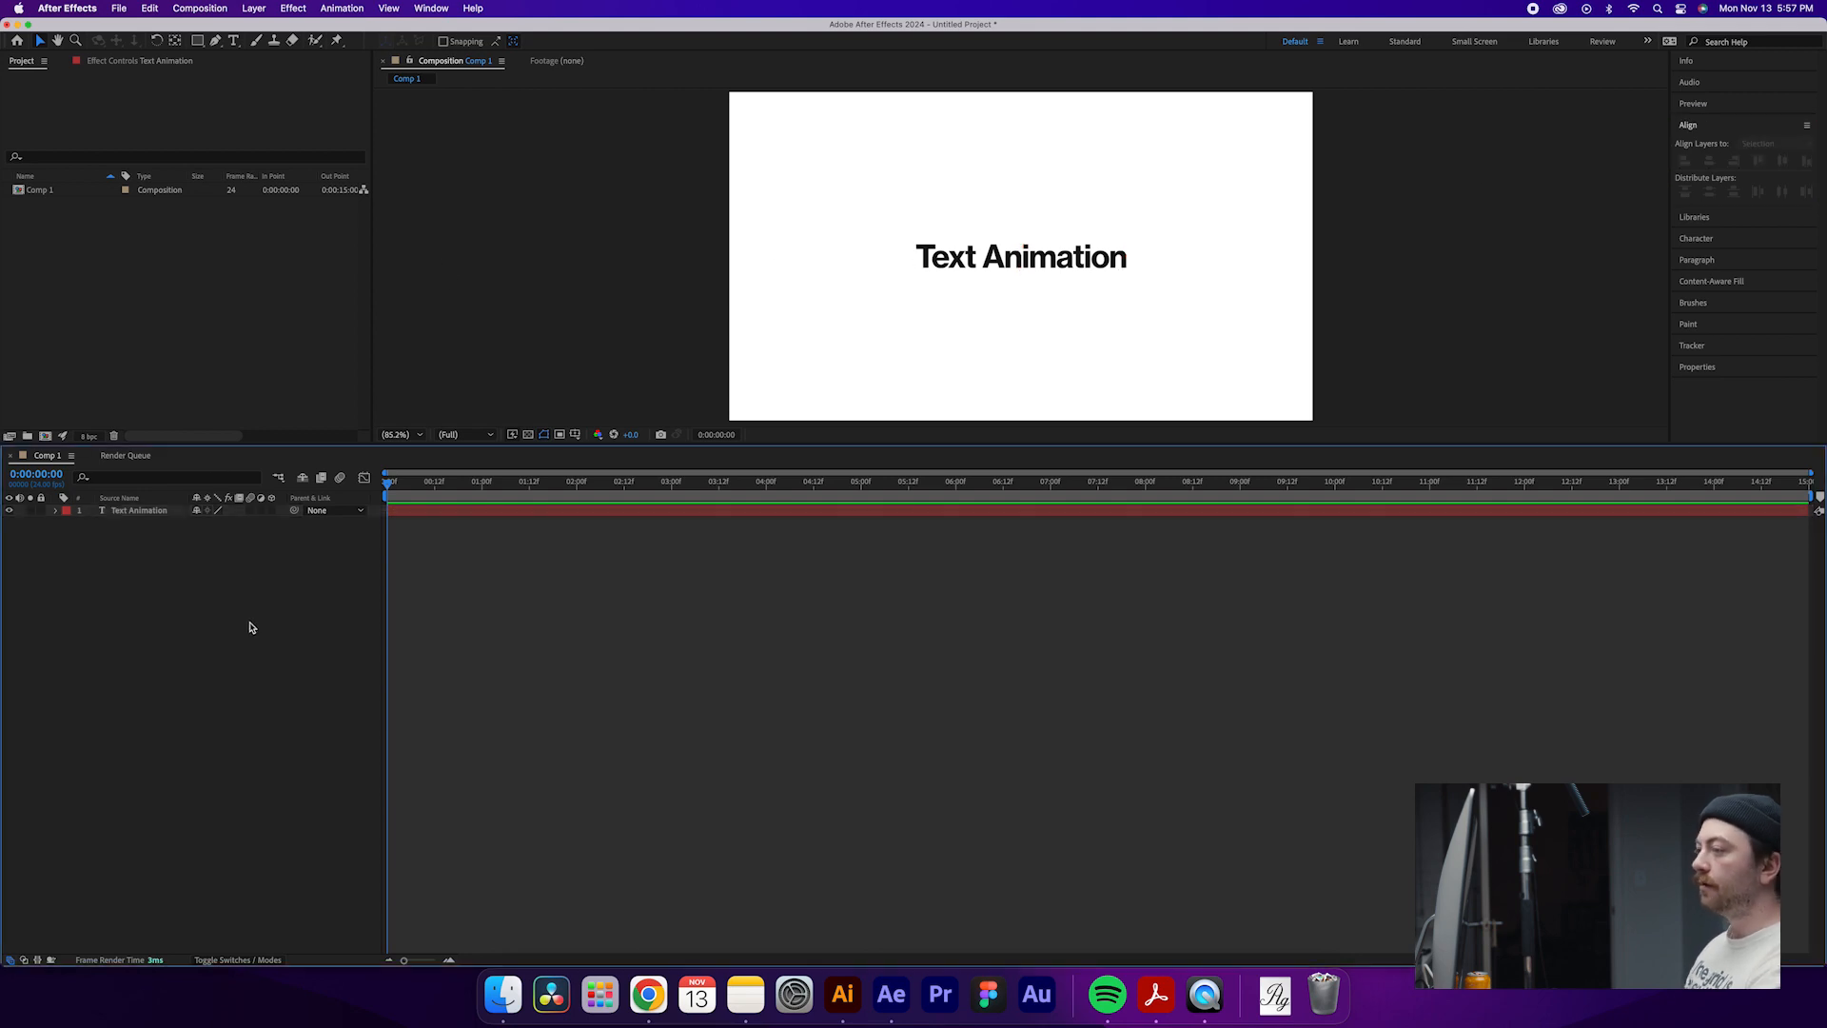
- Keyframe the text layer's Position at 1 second in the center and at 0 seconds straight below the visible frame
left_click(139, 515)
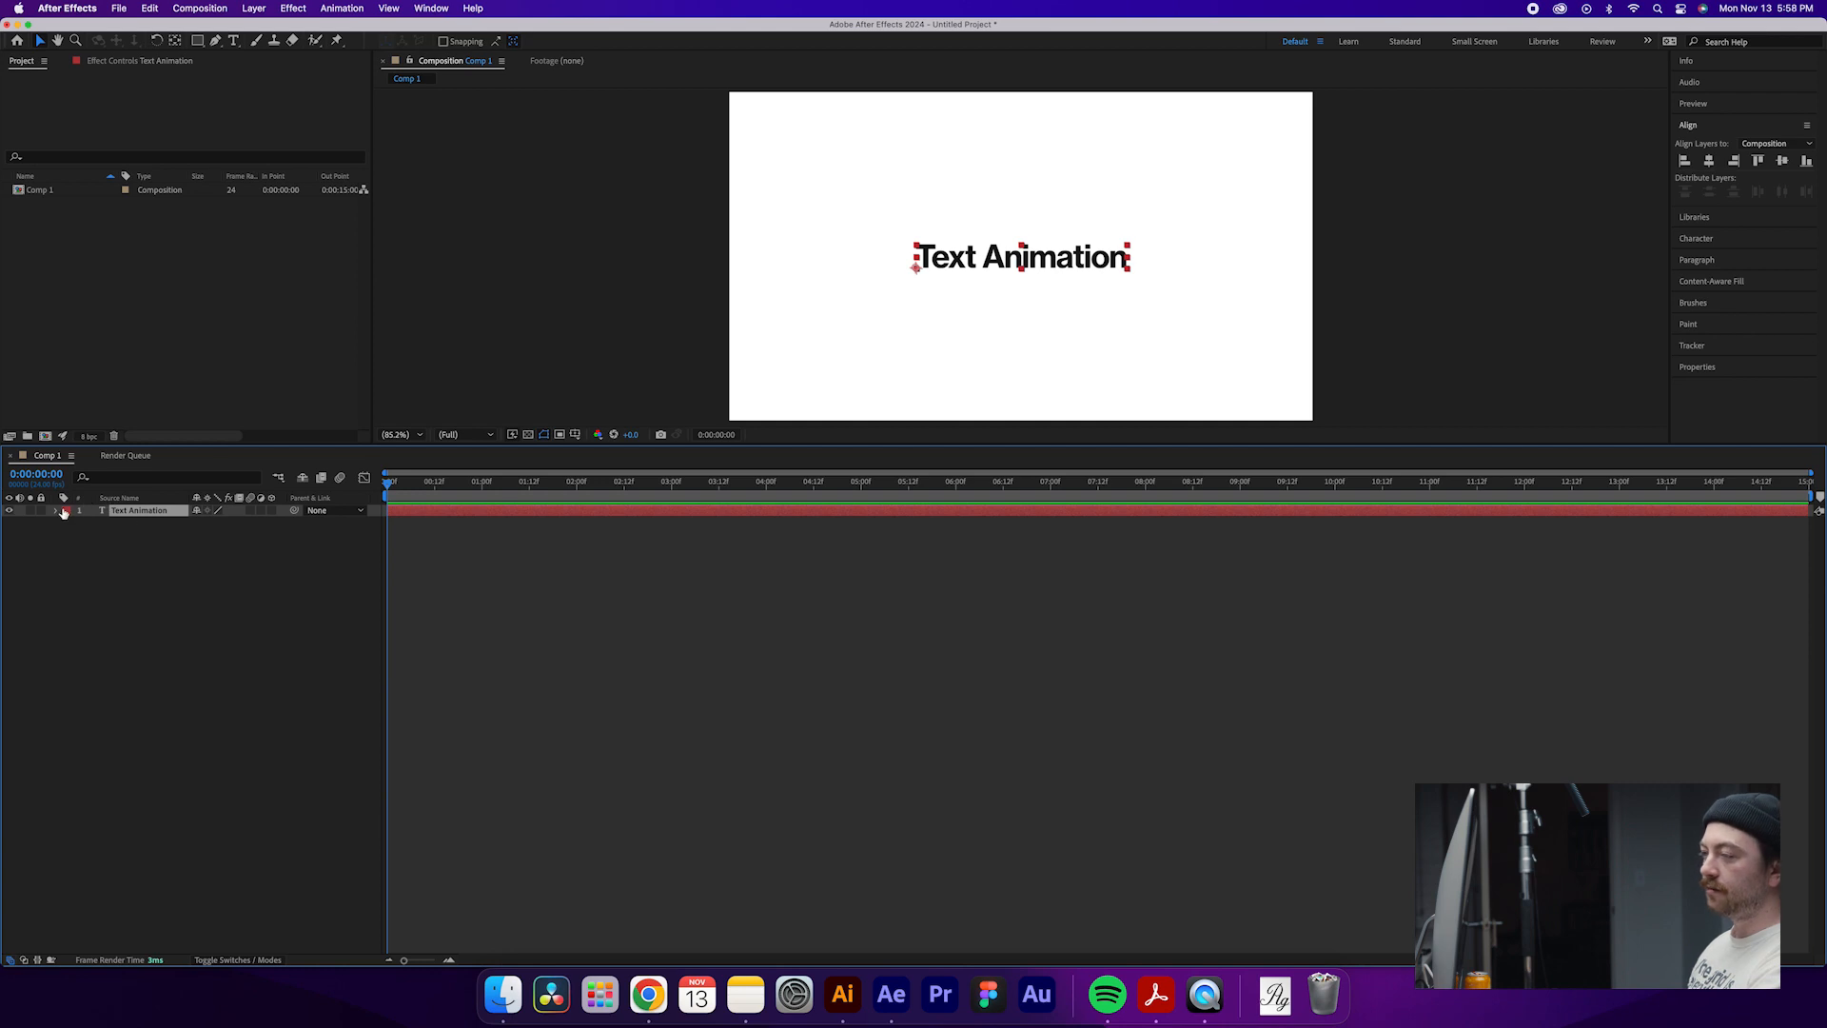
key("p")
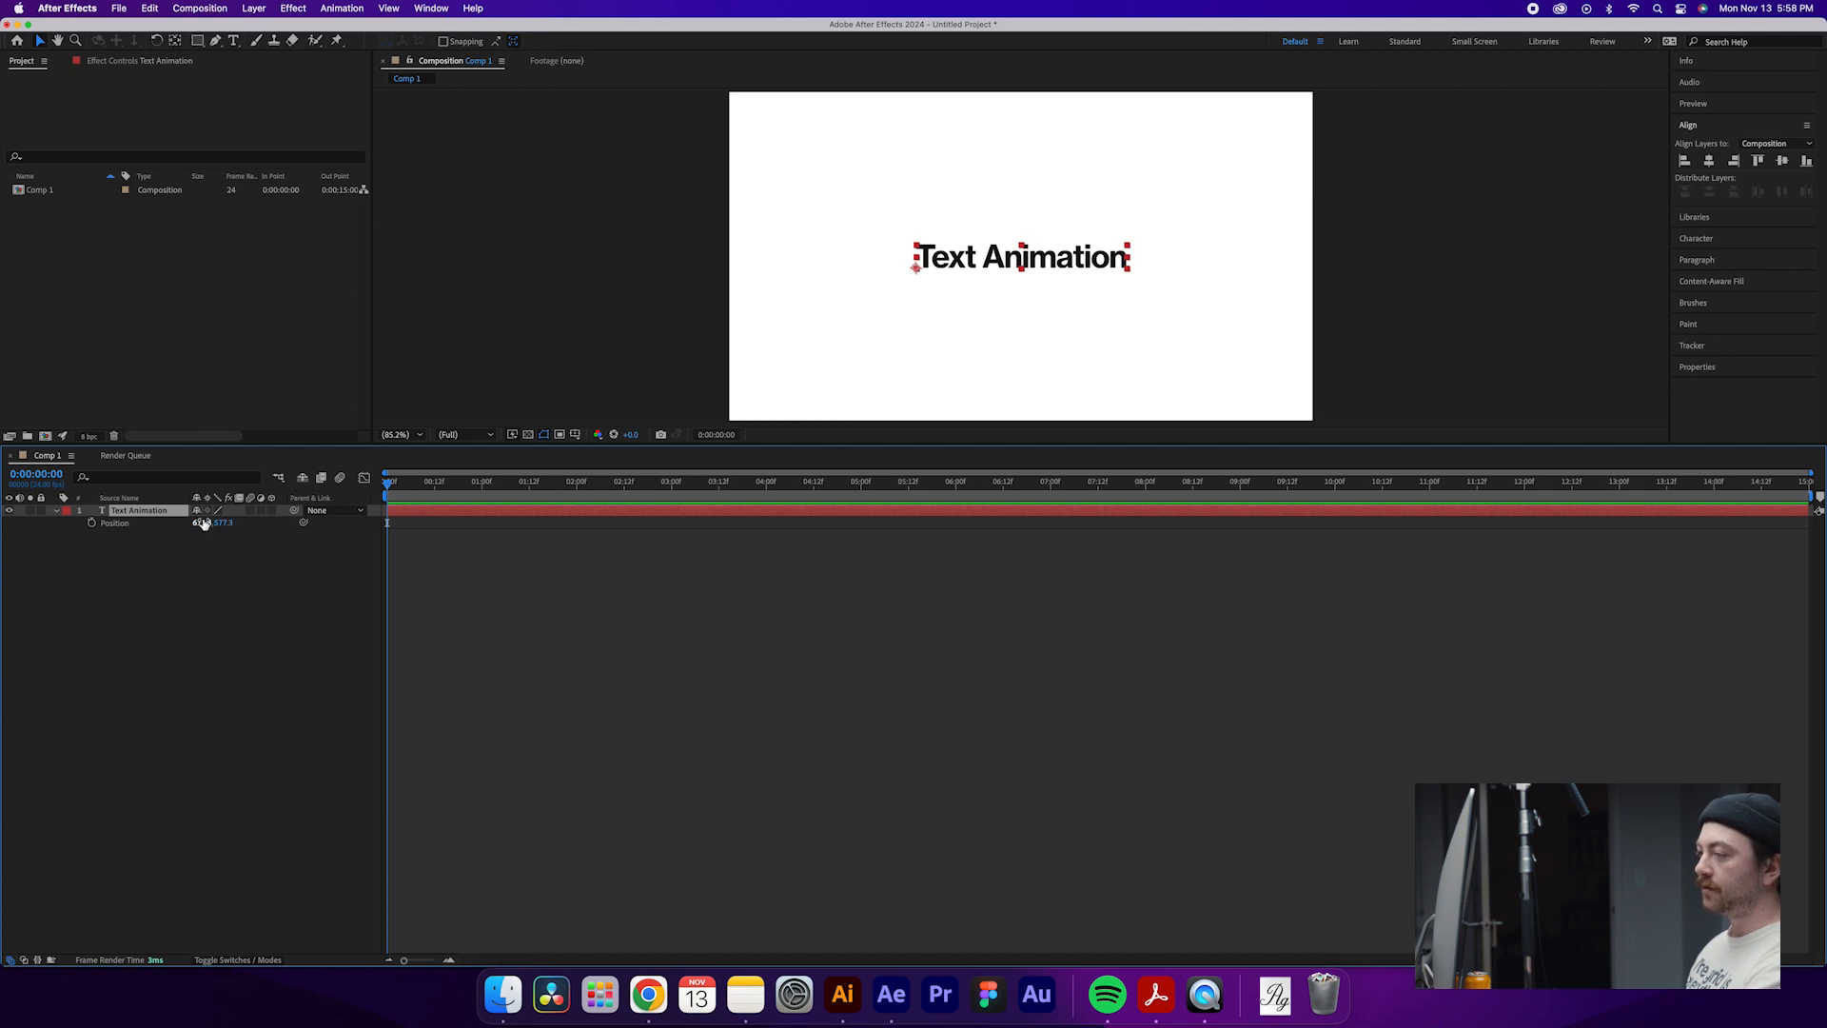
left_click(482, 482)
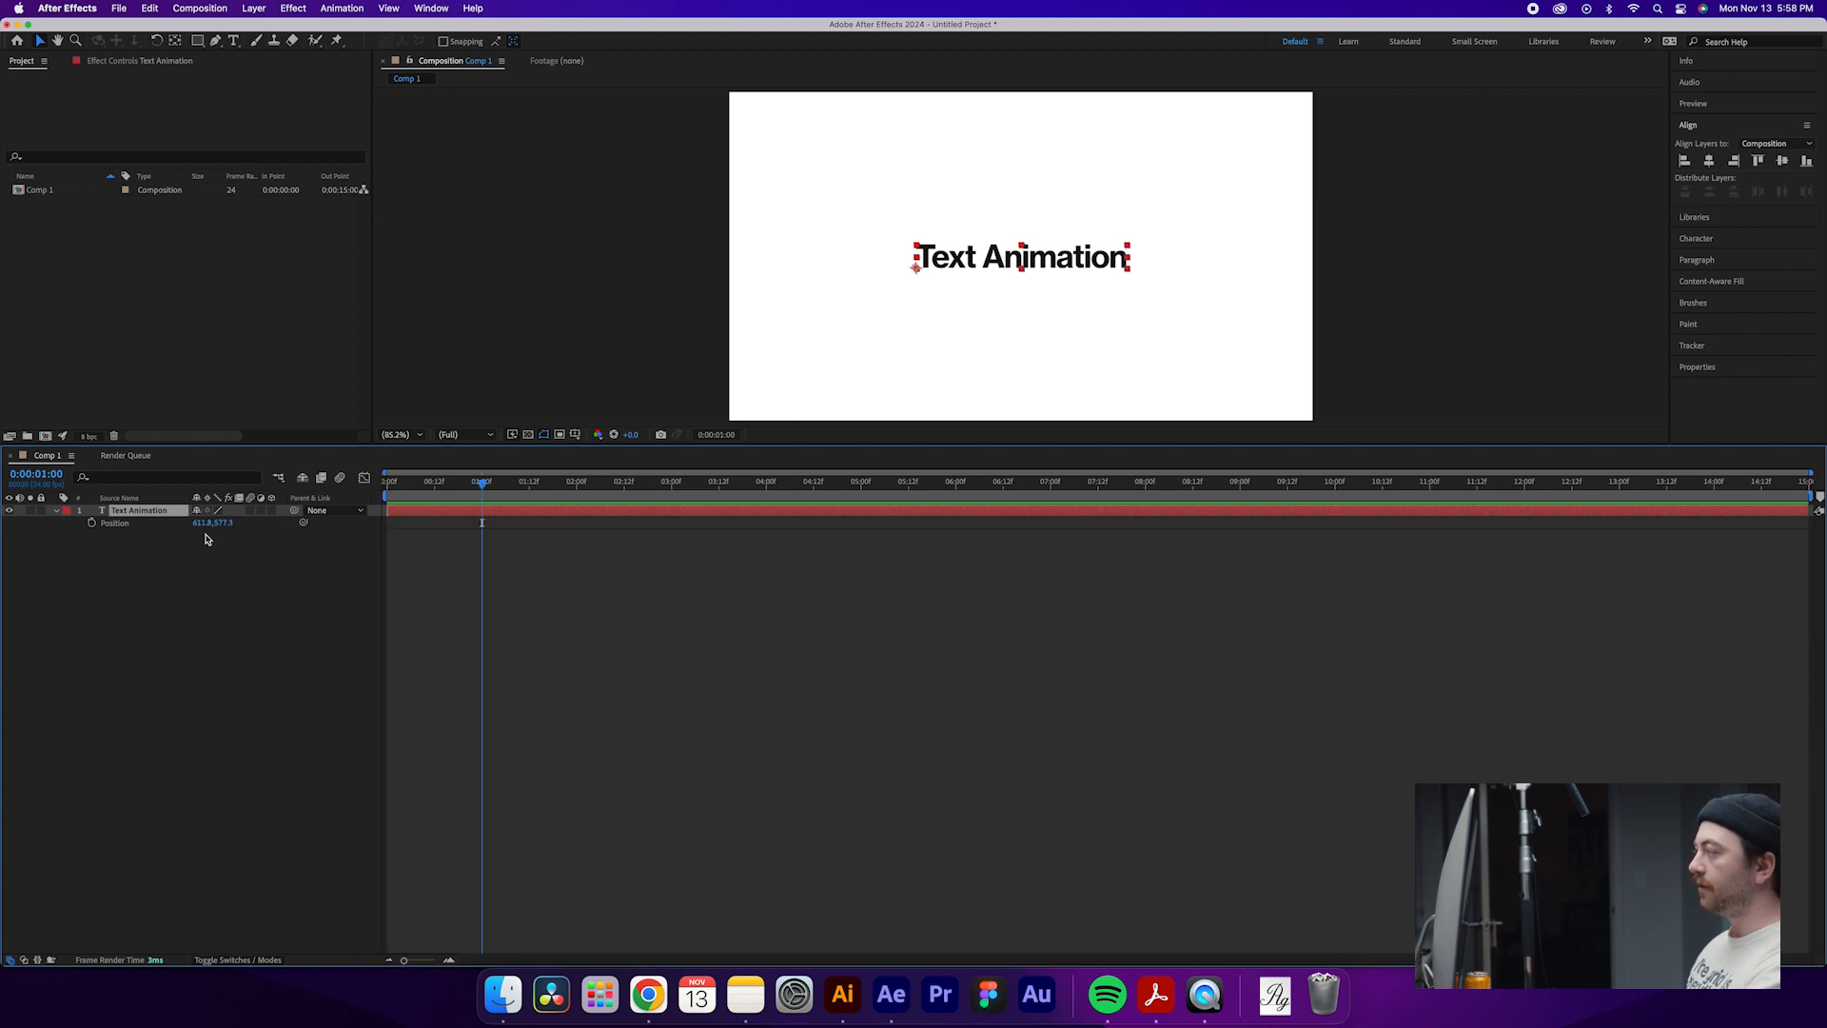
left_click(91, 523)
left_click_drag(481, 484, 624, 555)
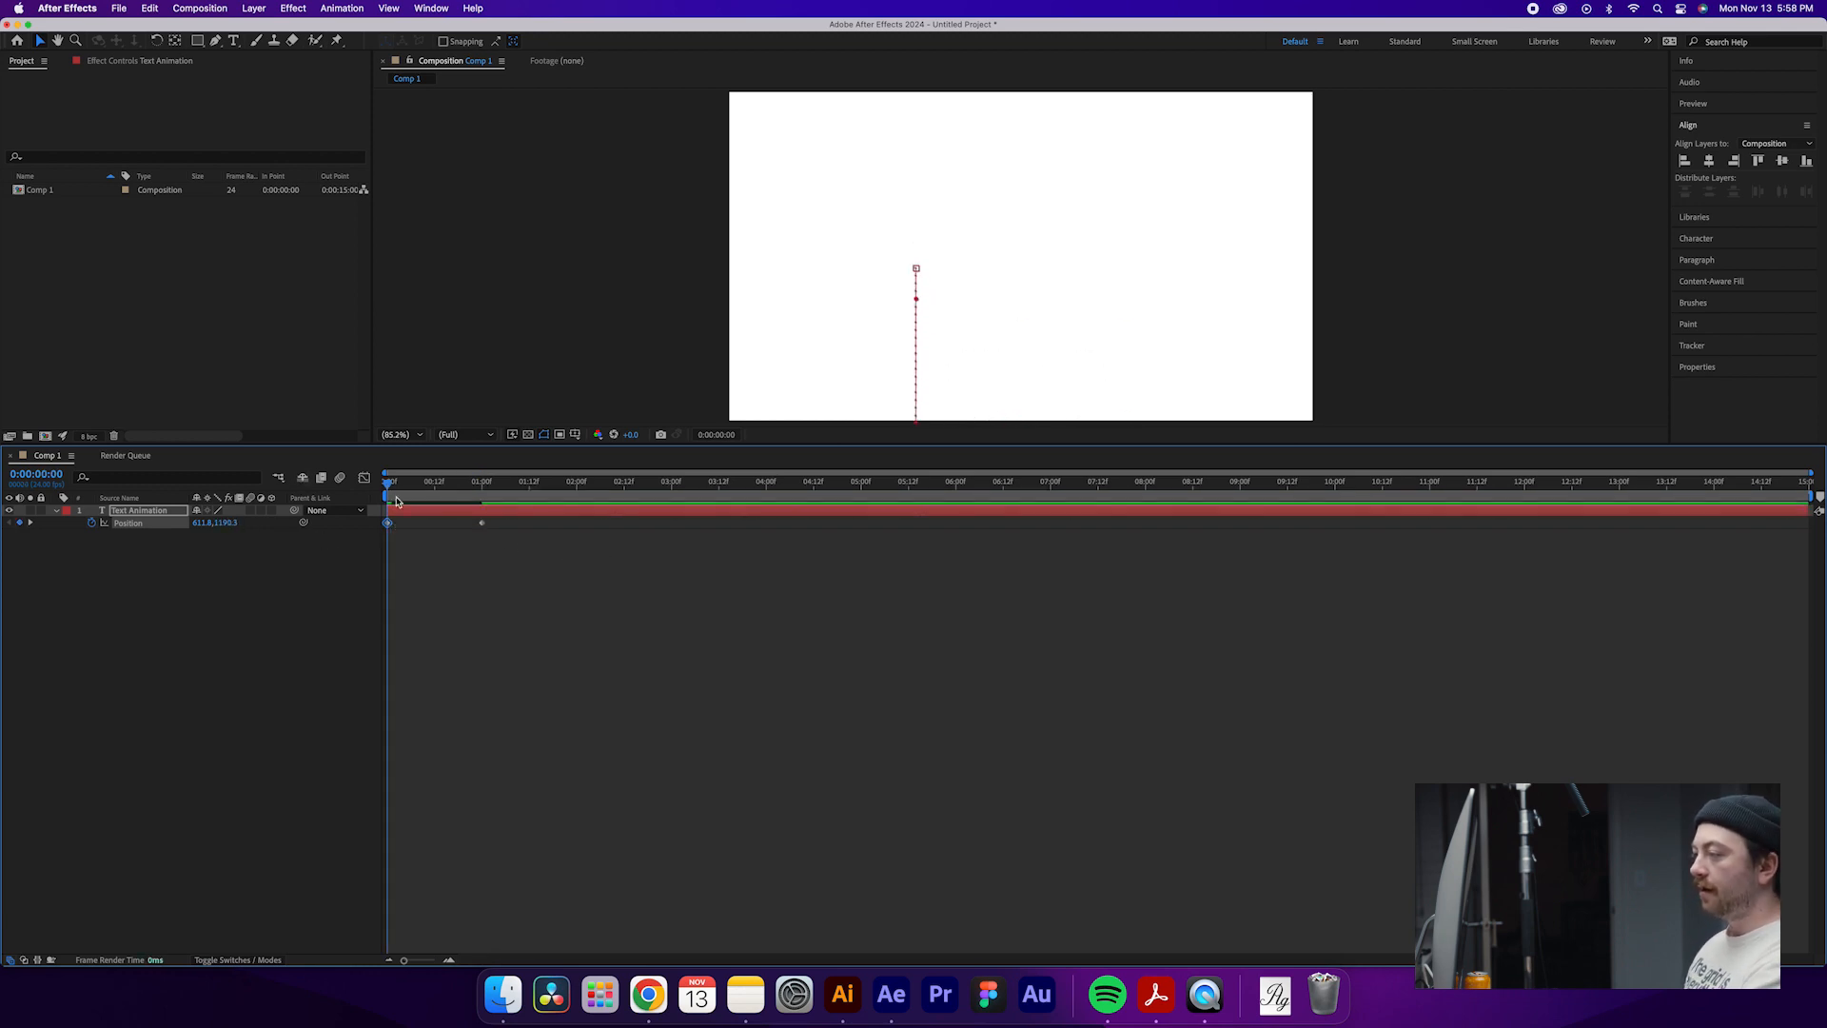
- Play back the text's position animation from the start of the timeline and return to the first frame
key("space")
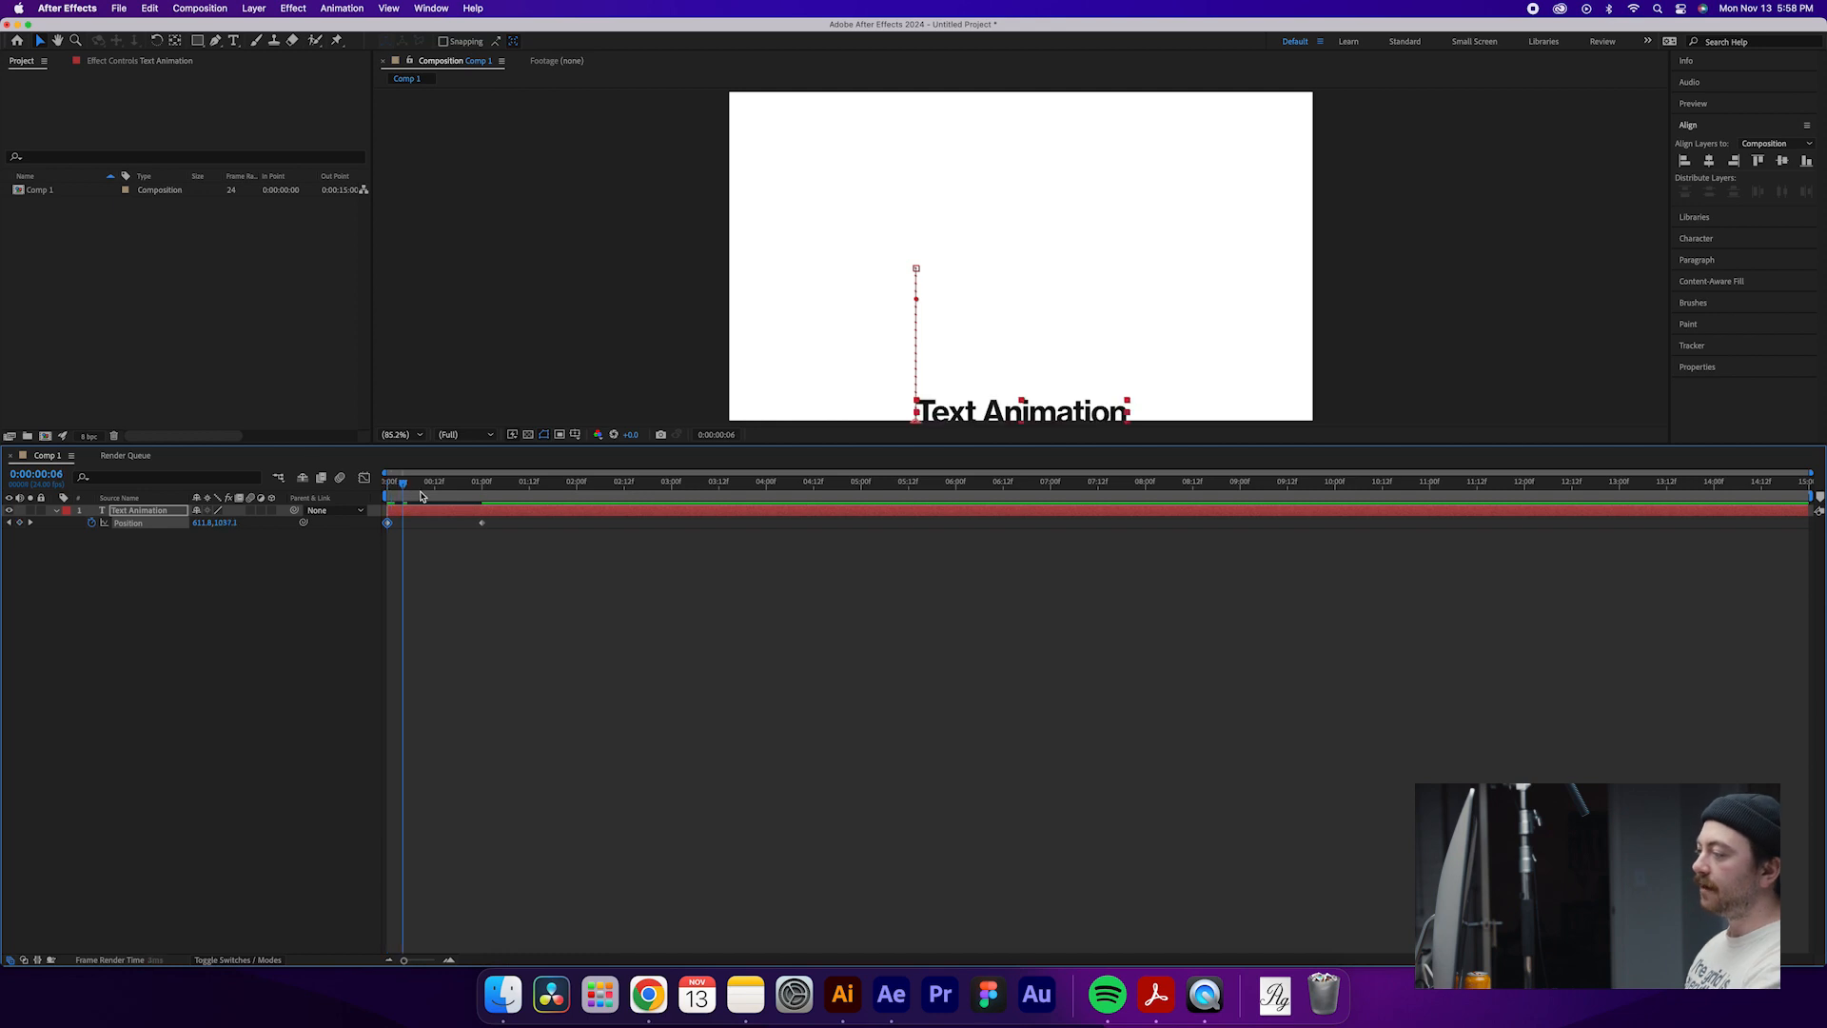
key("space")
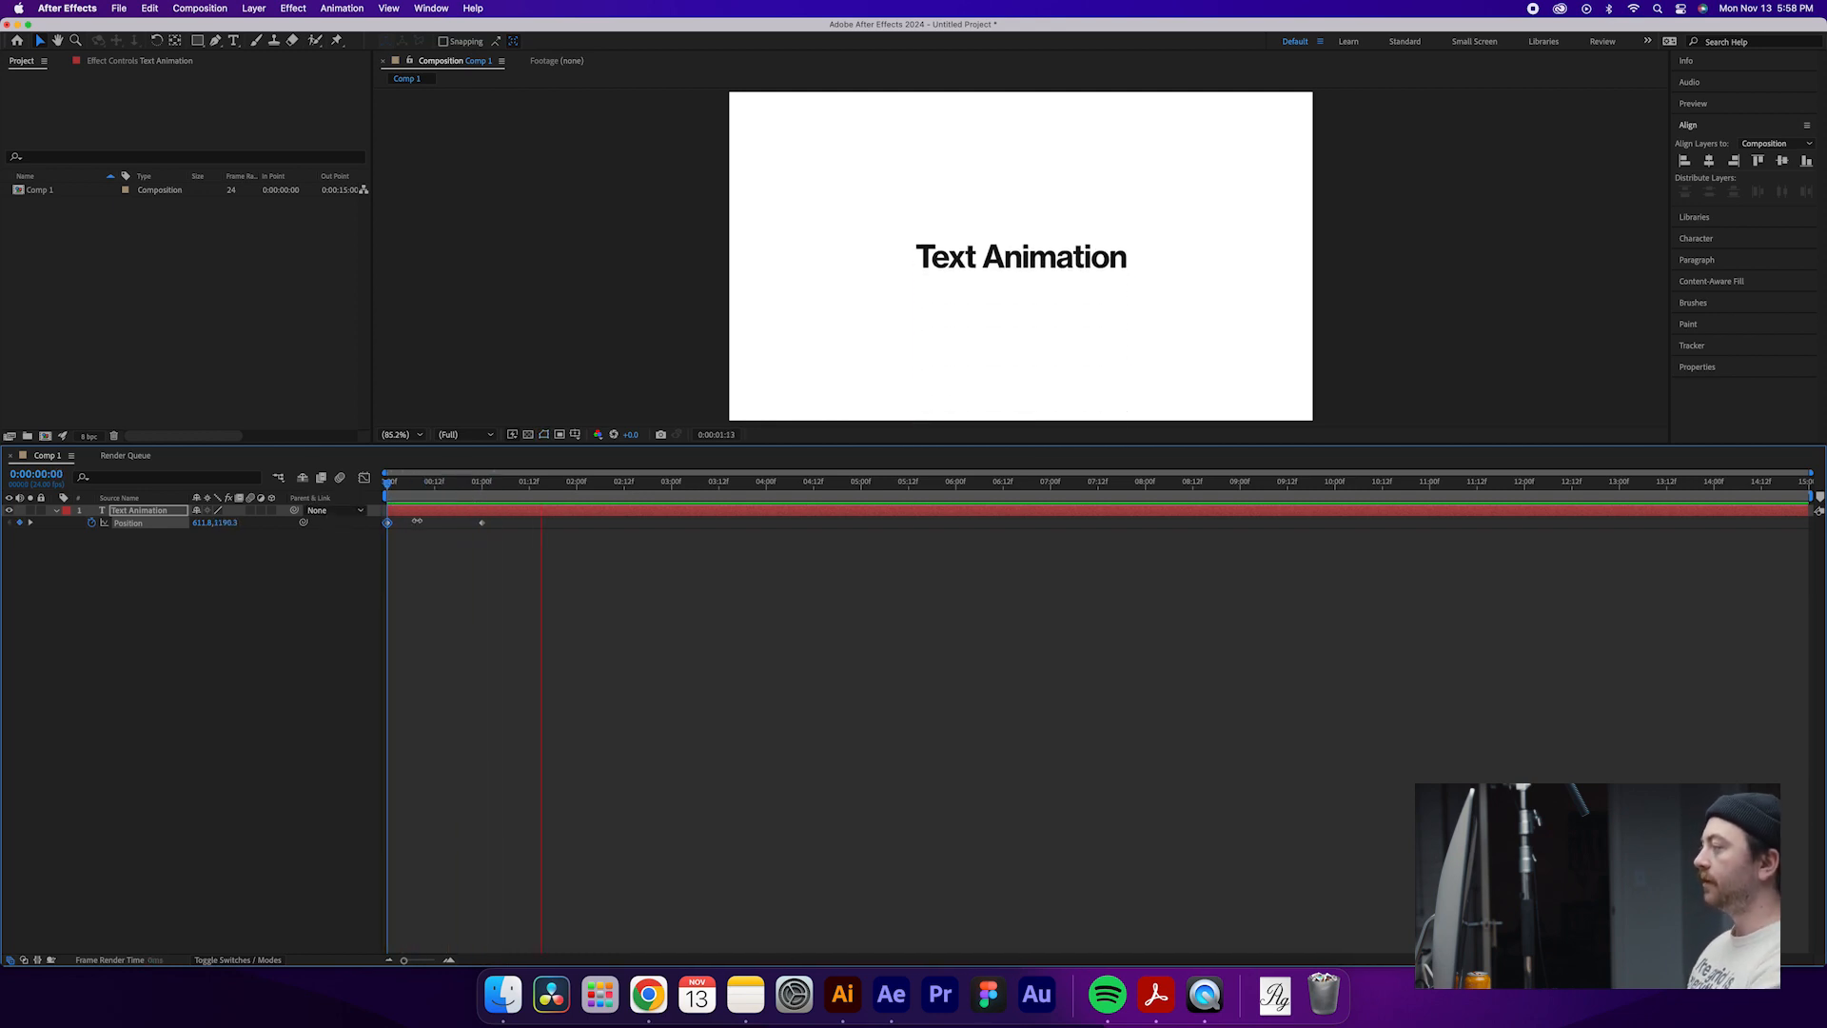
key("space")
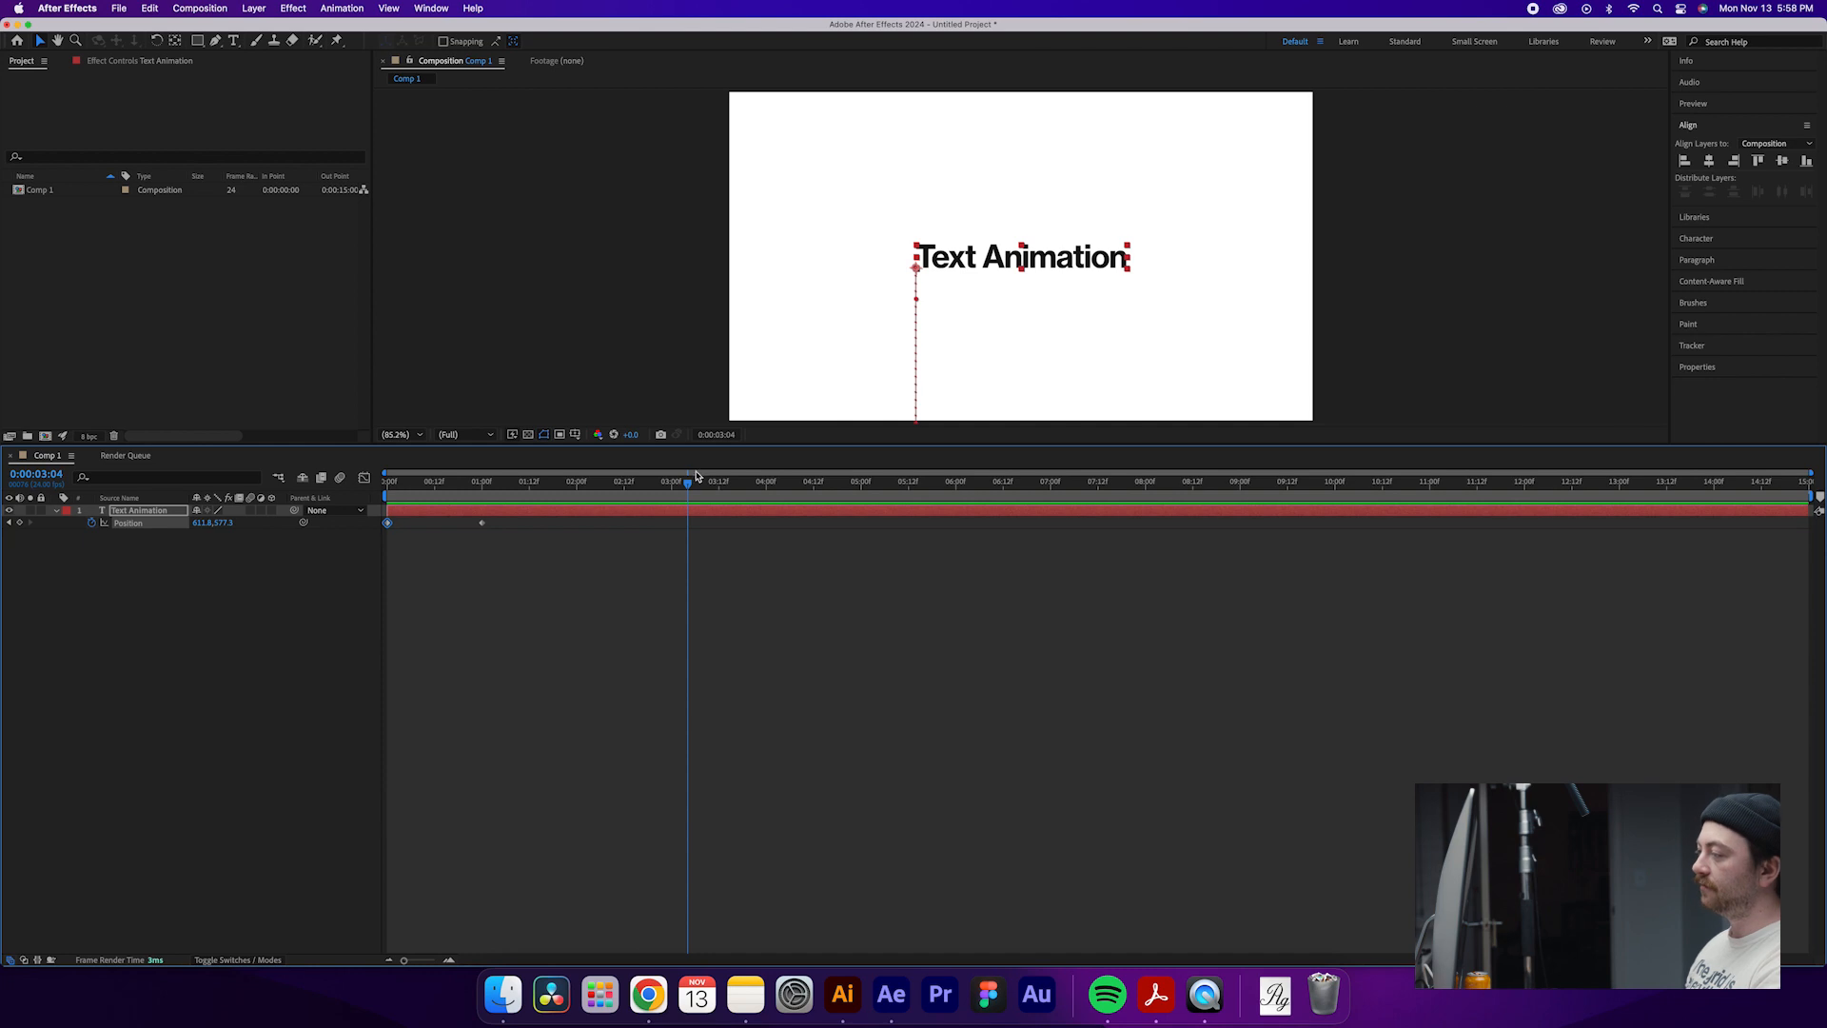
left_click_drag(670, 486, 422, 486)
key("space")
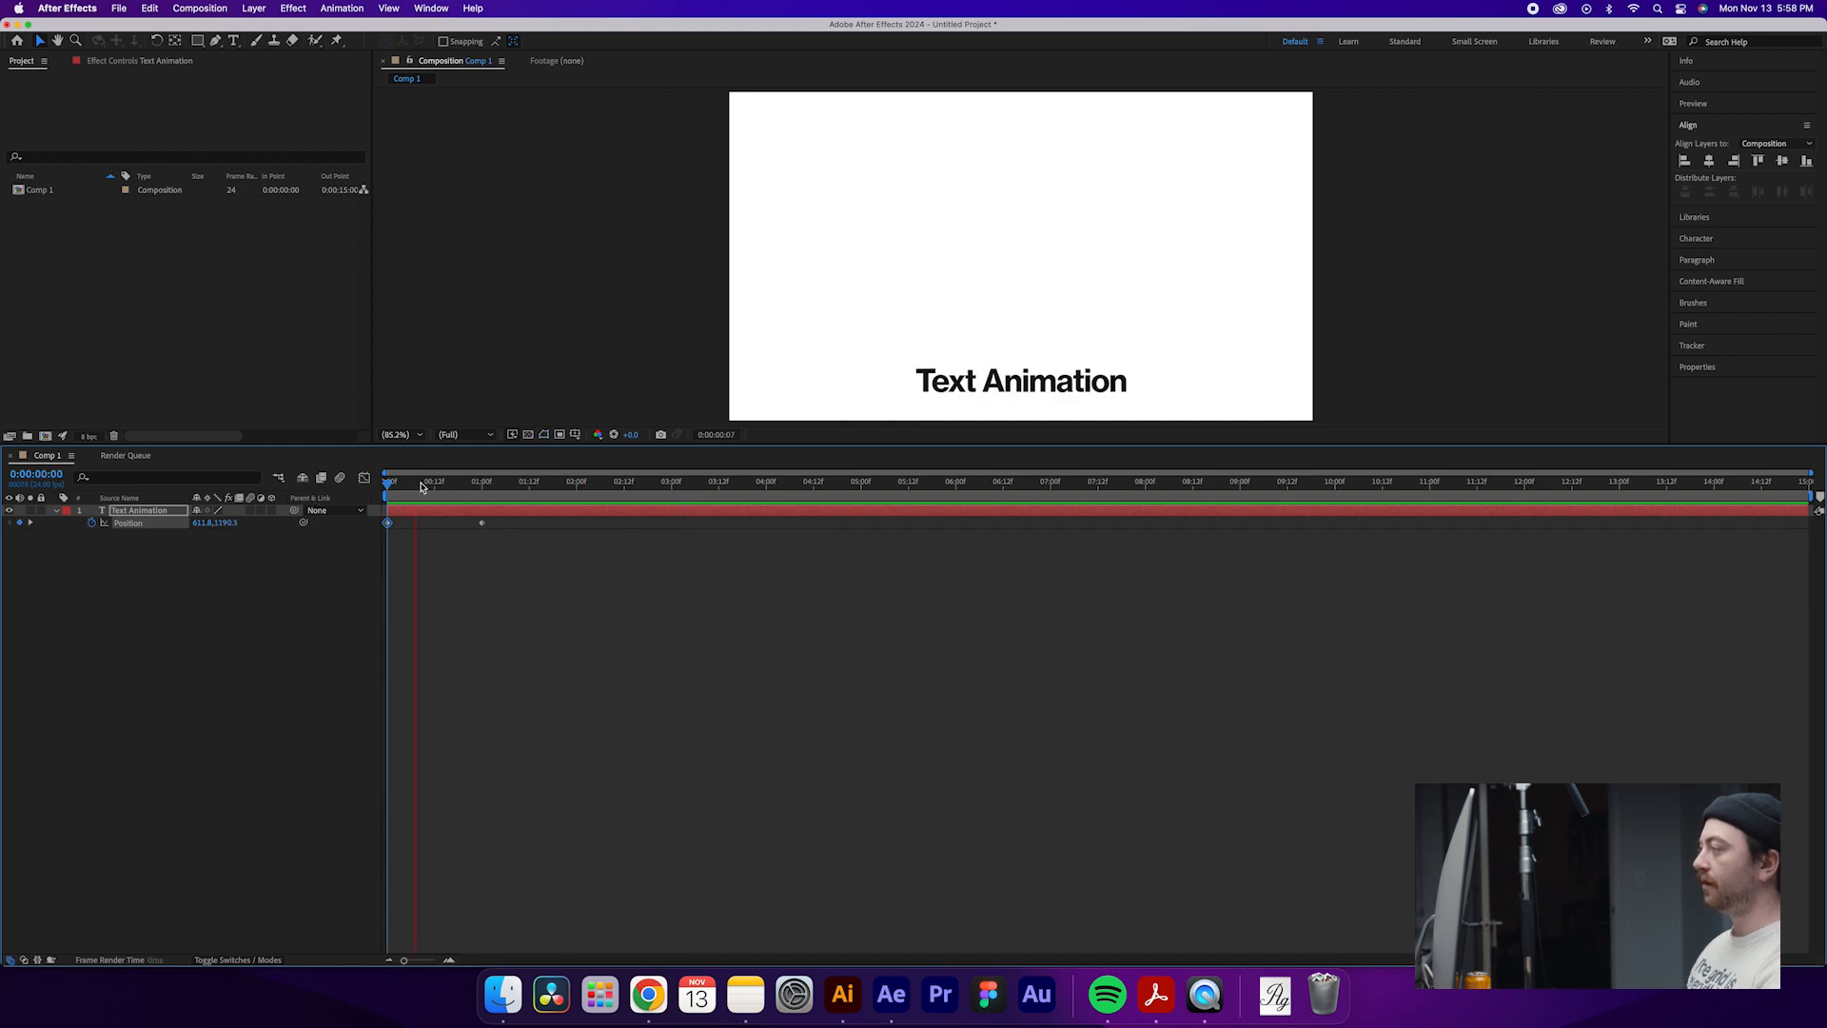
key("space")
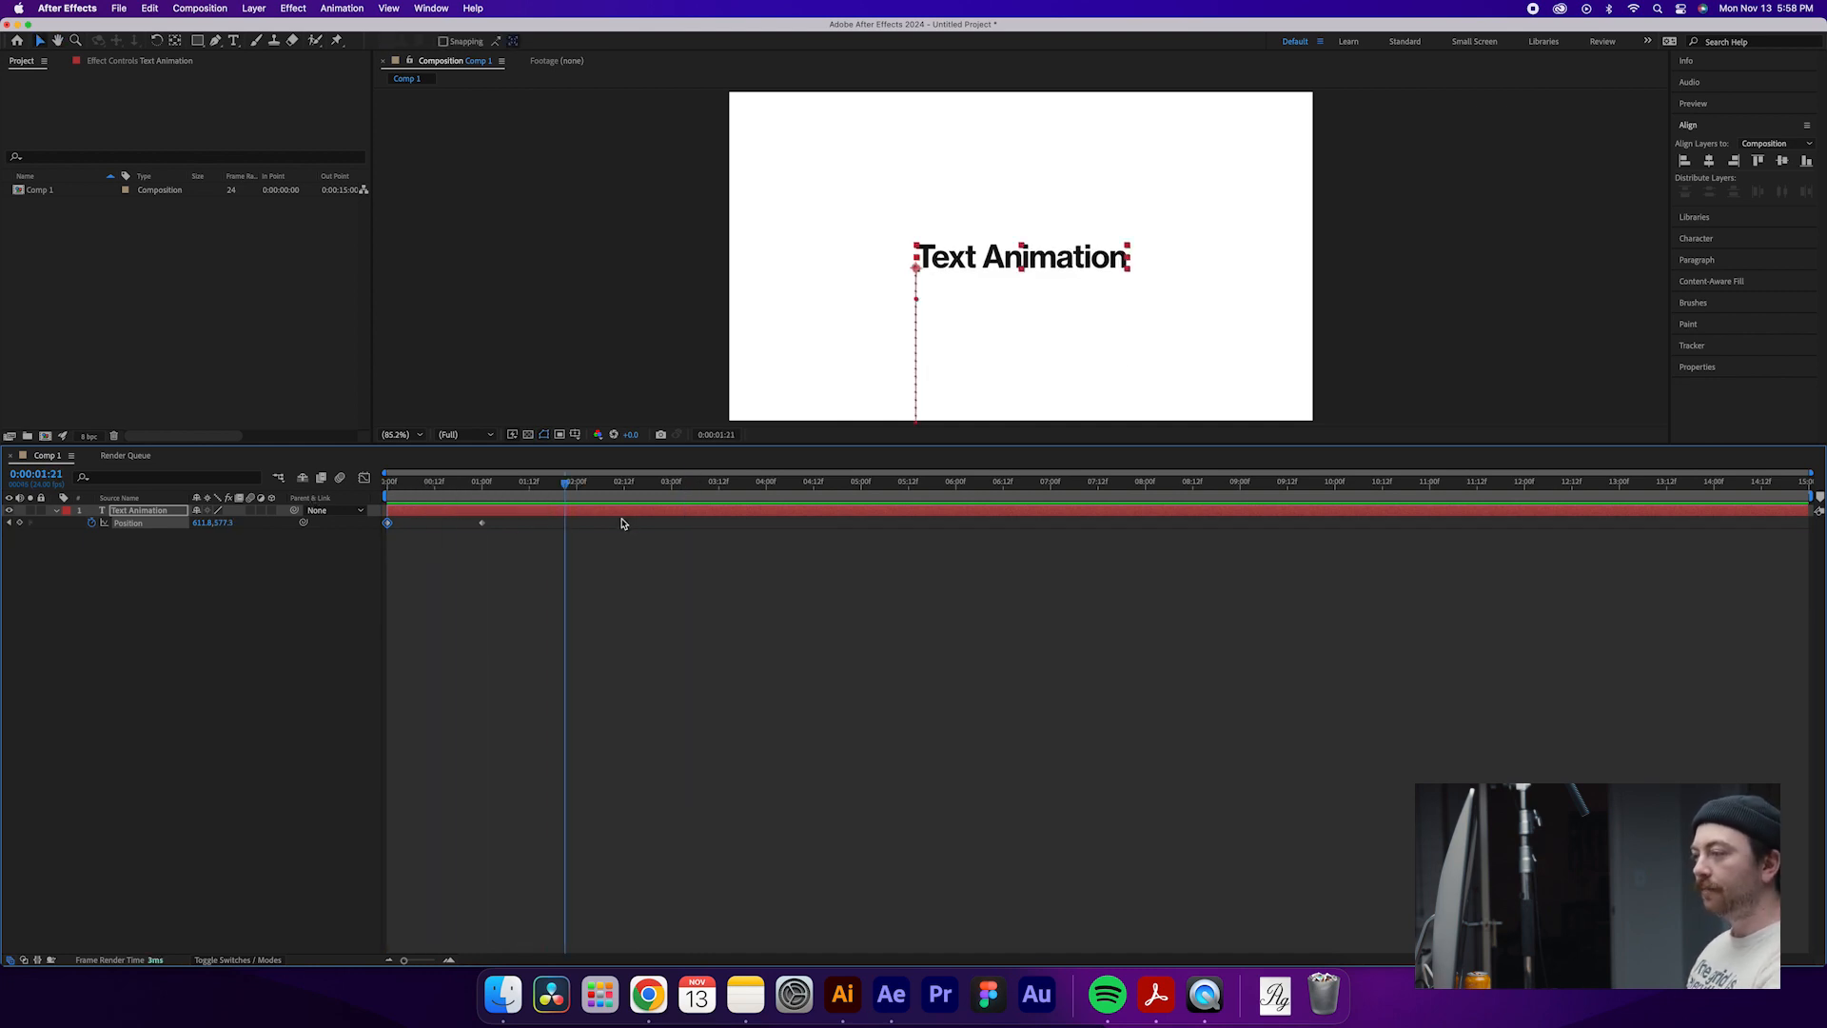
left_click_drag(575, 491, 349, 502)
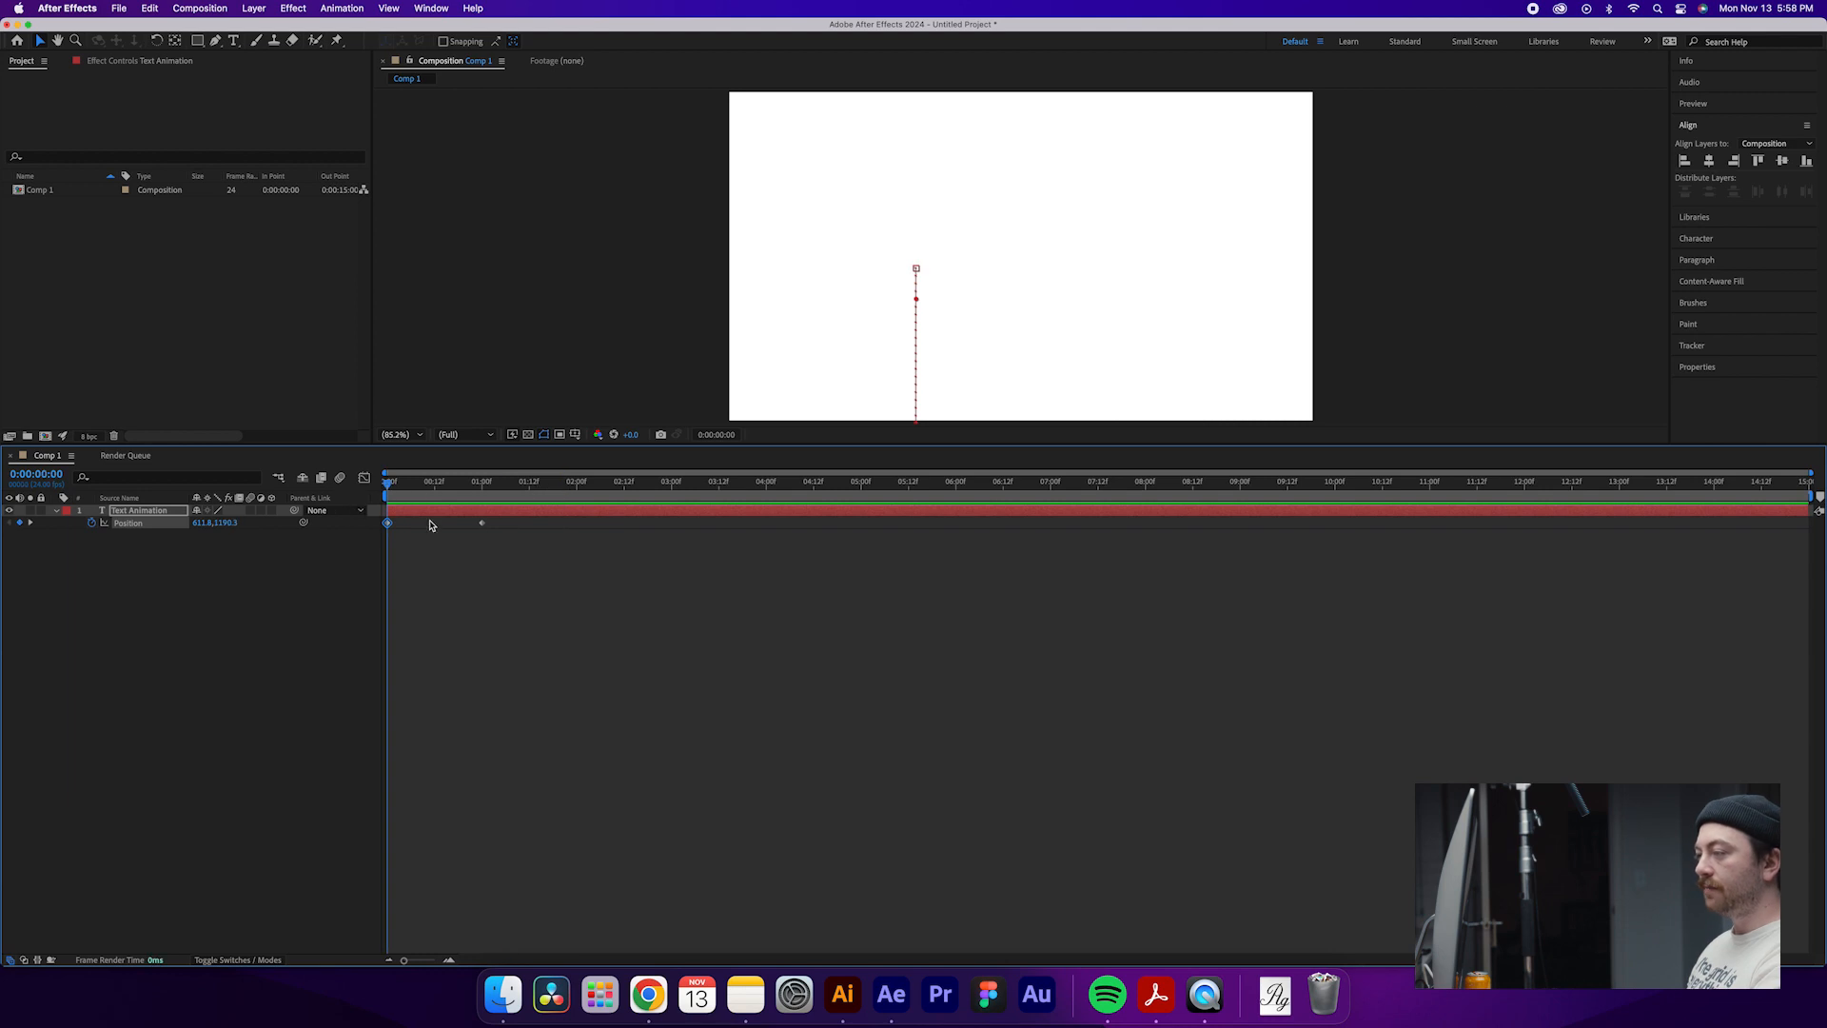
- Apply Easy Ease to both Position keyframes of the text layer
left_click_drag(534, 548, 402, 521)
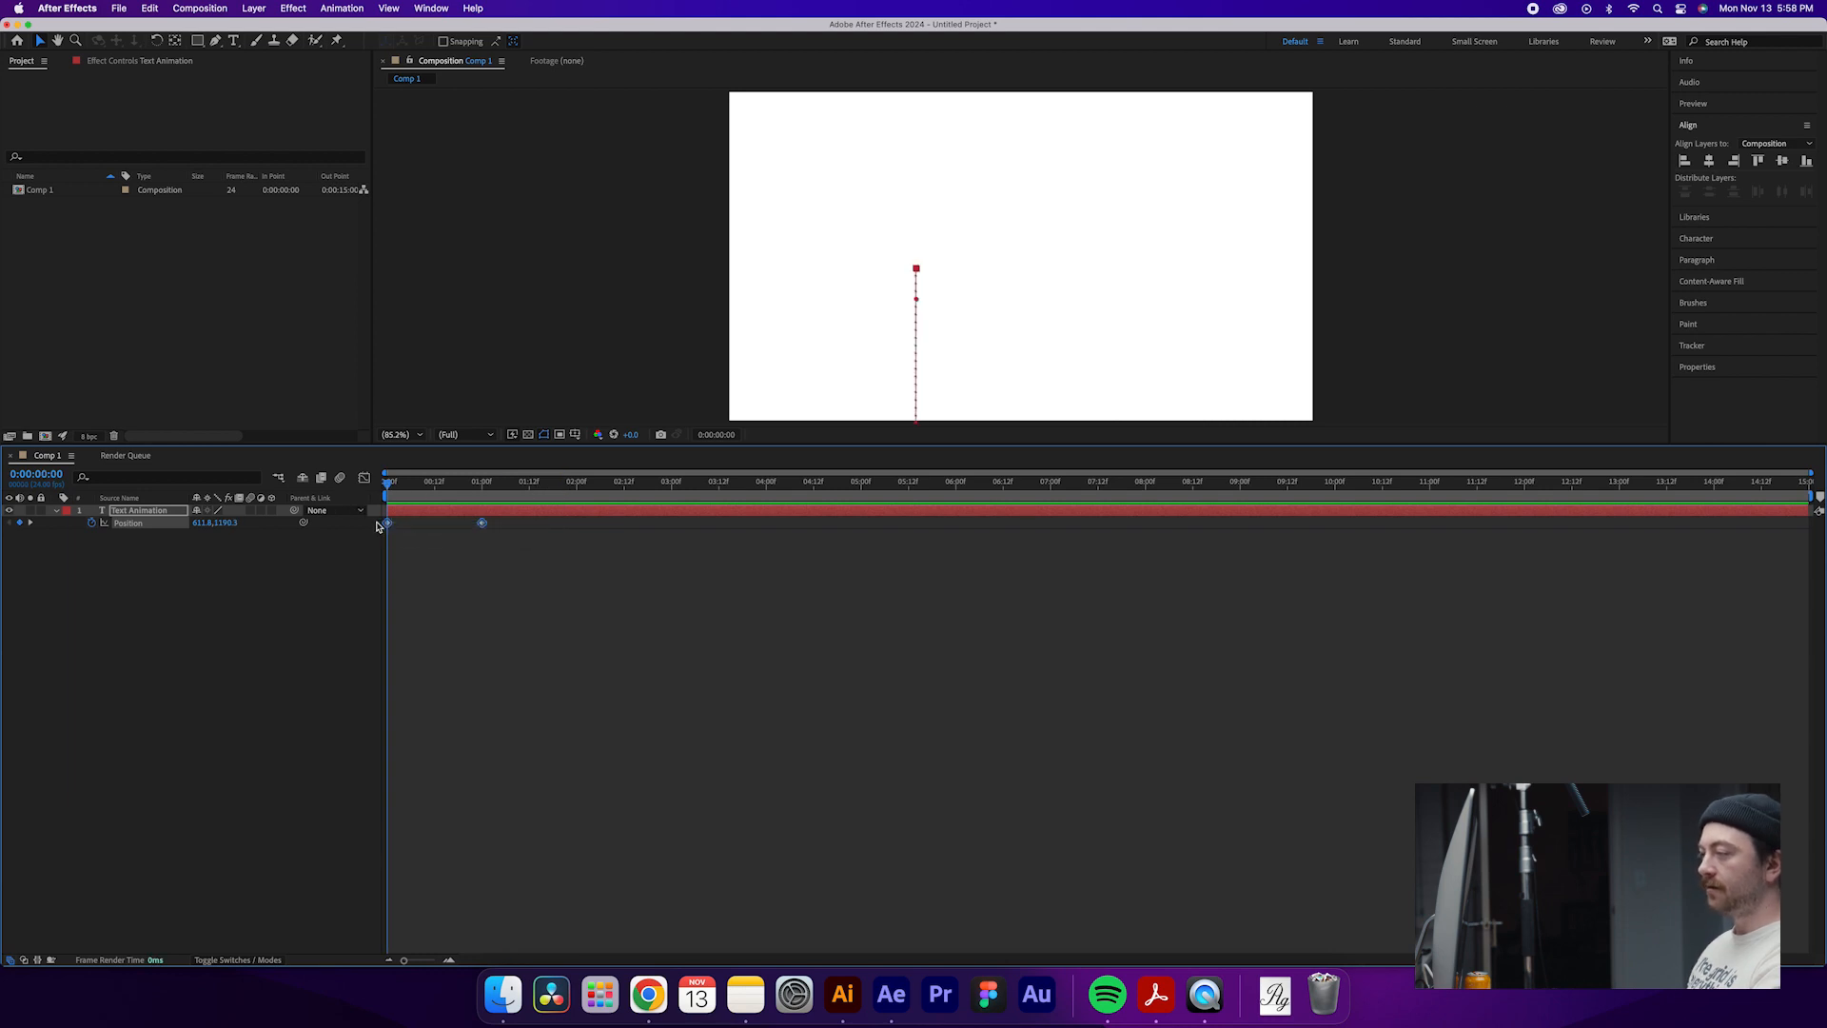
right_click(484, 524)
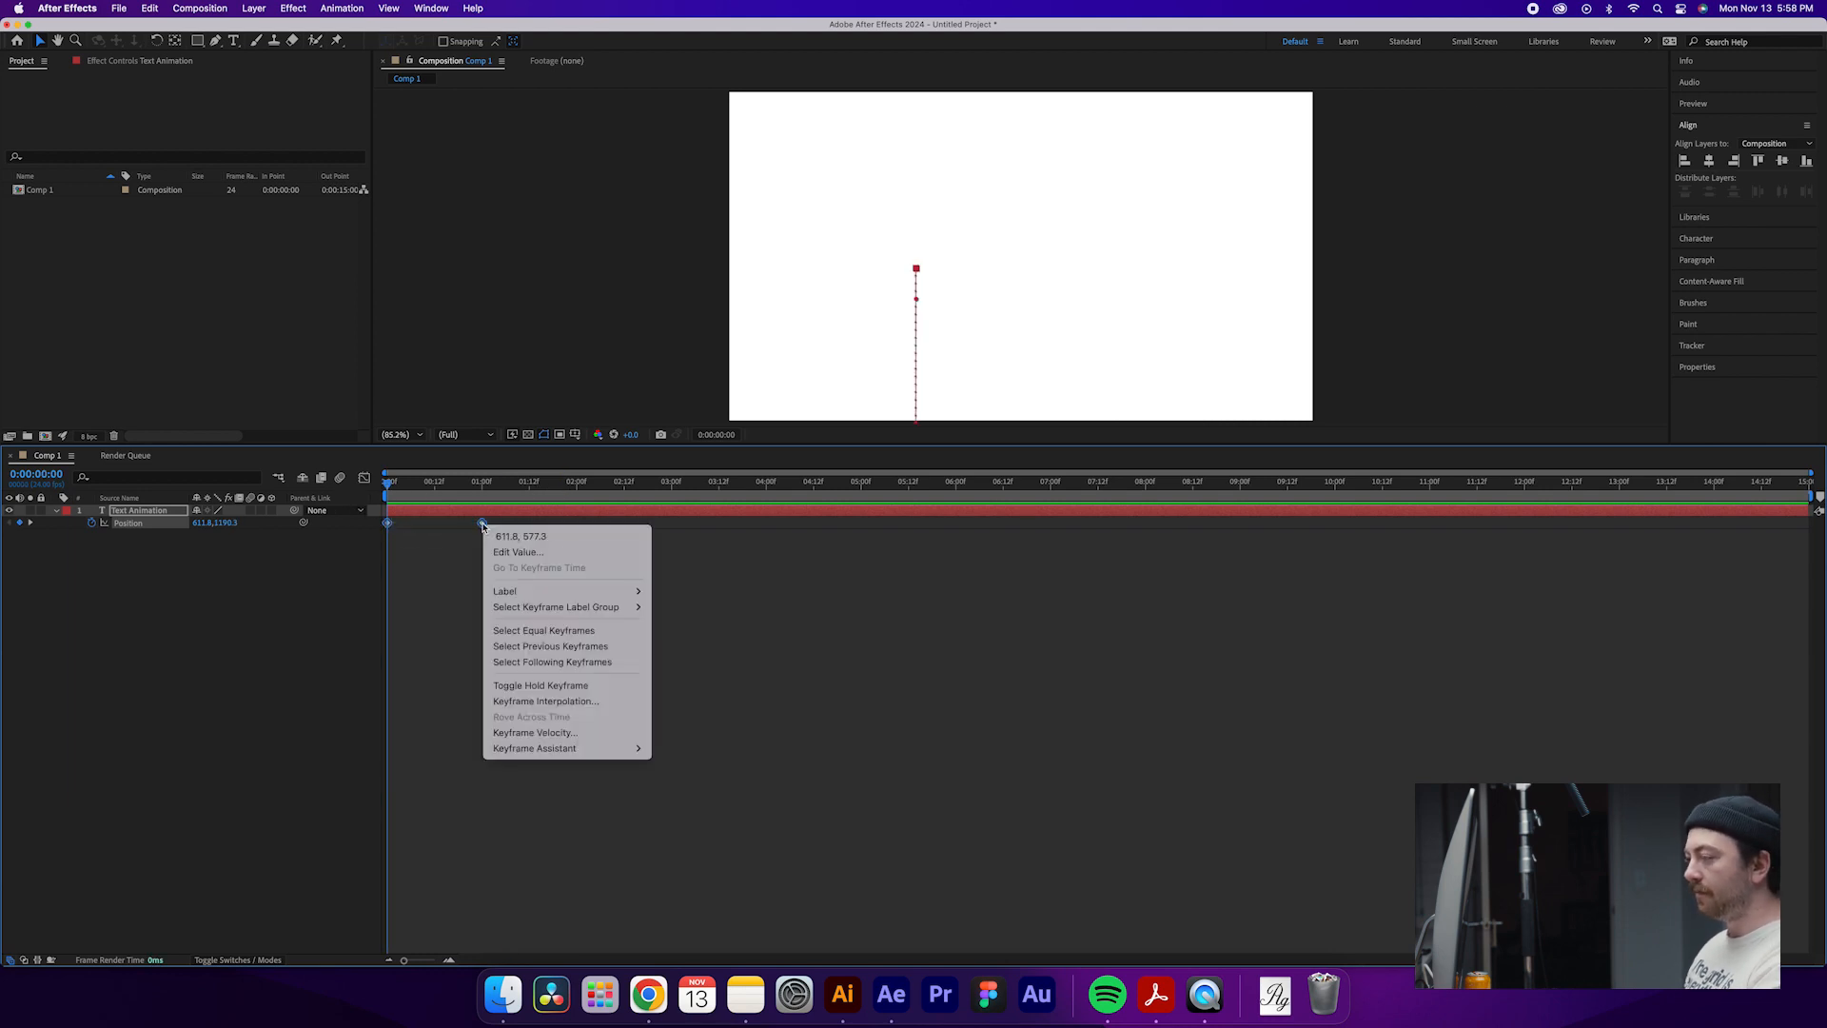
mouse_move(608, 751)
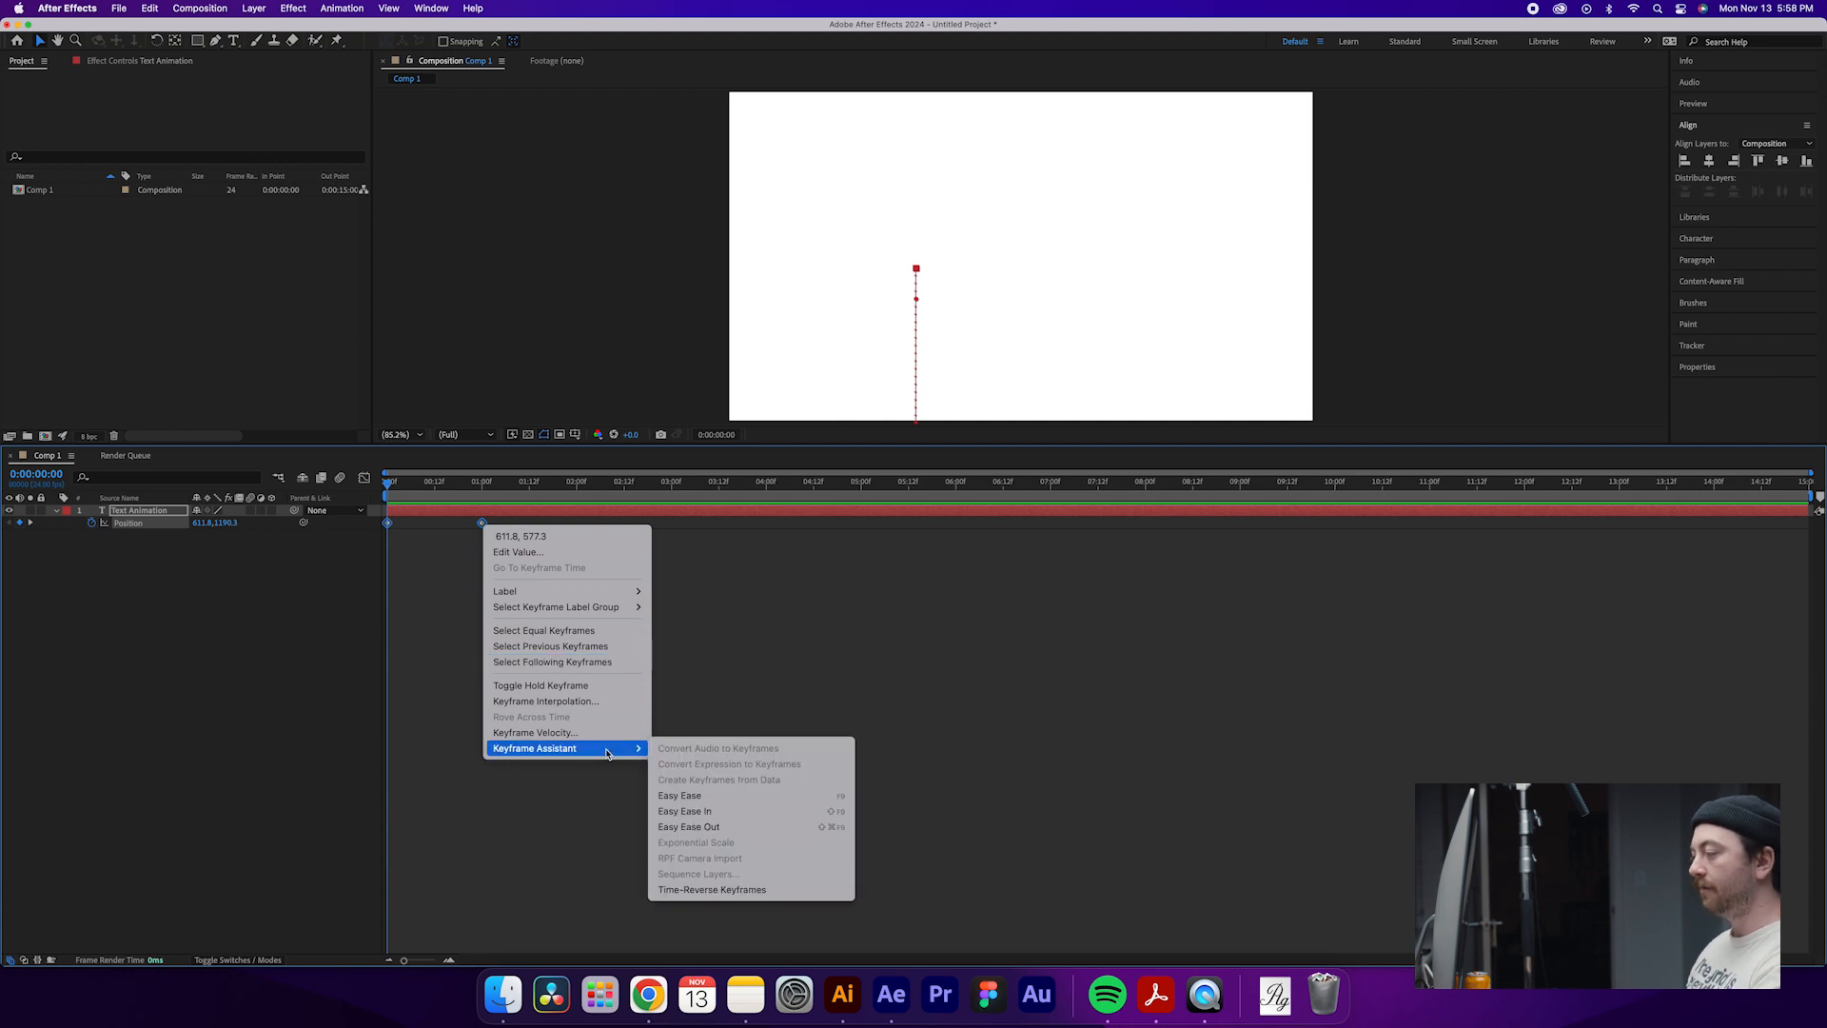
left_click(708, 802)
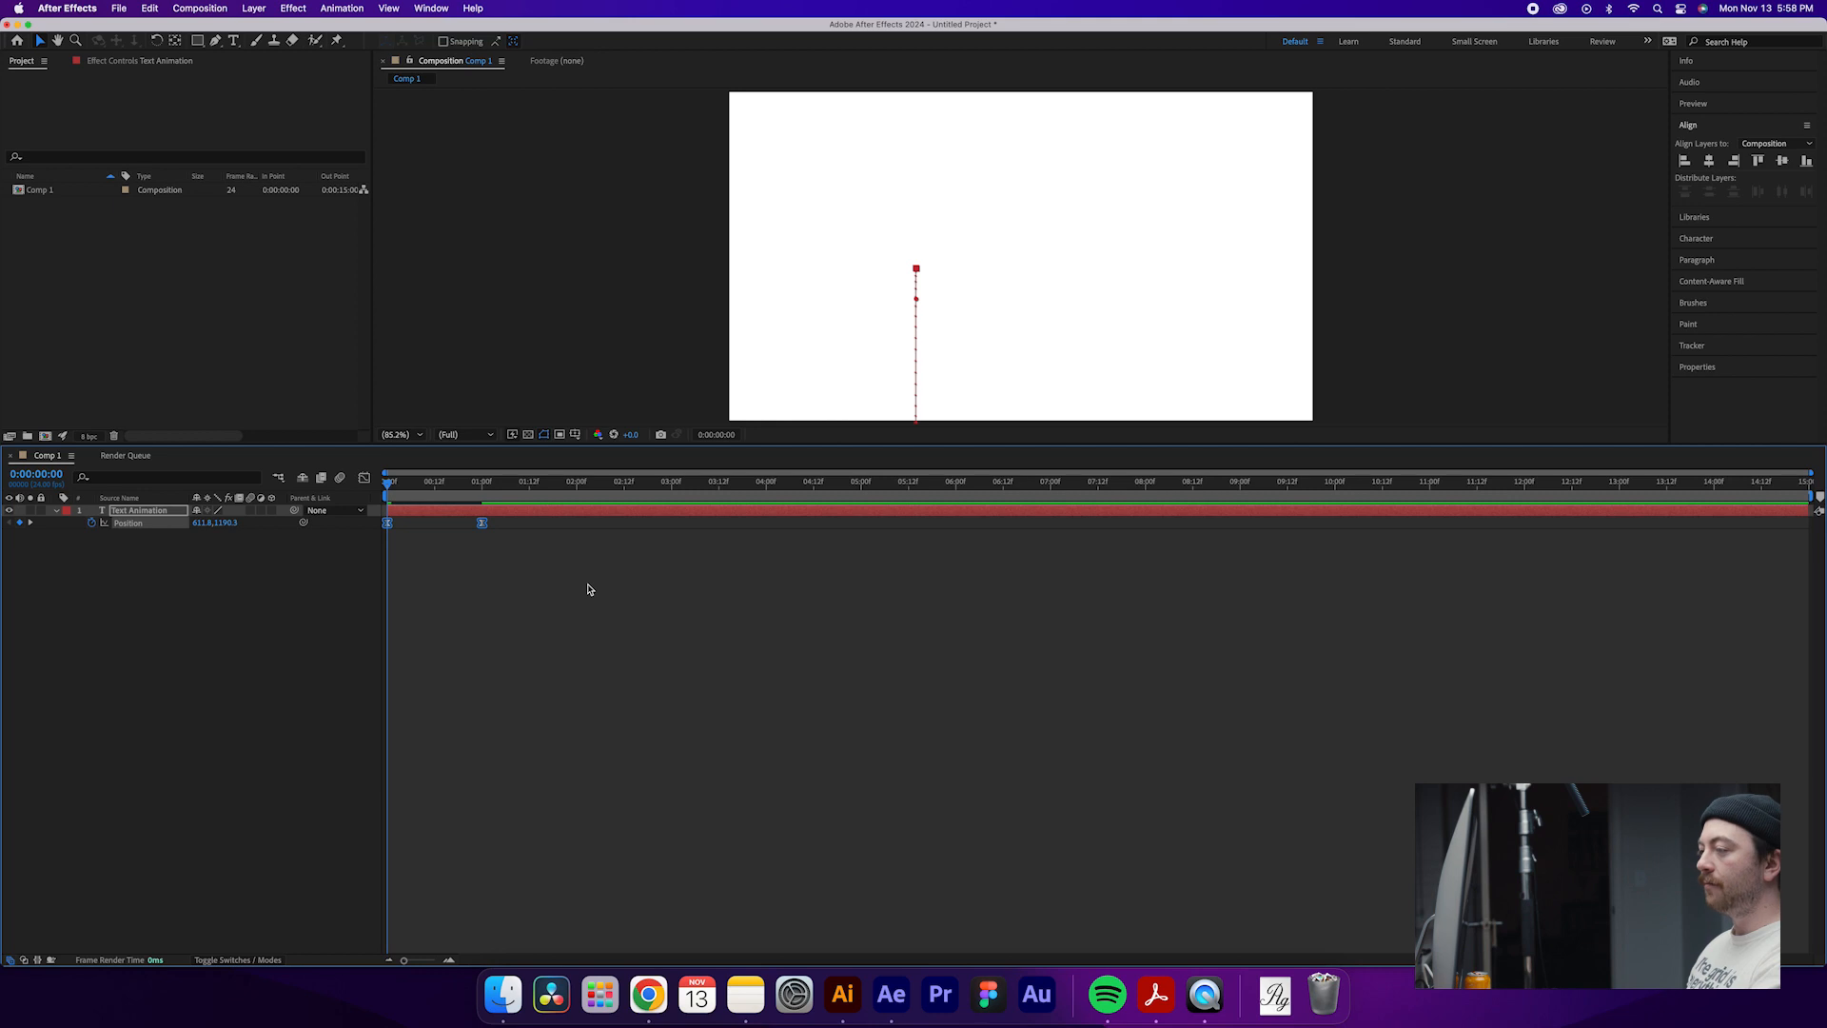
left_click(581, 592)
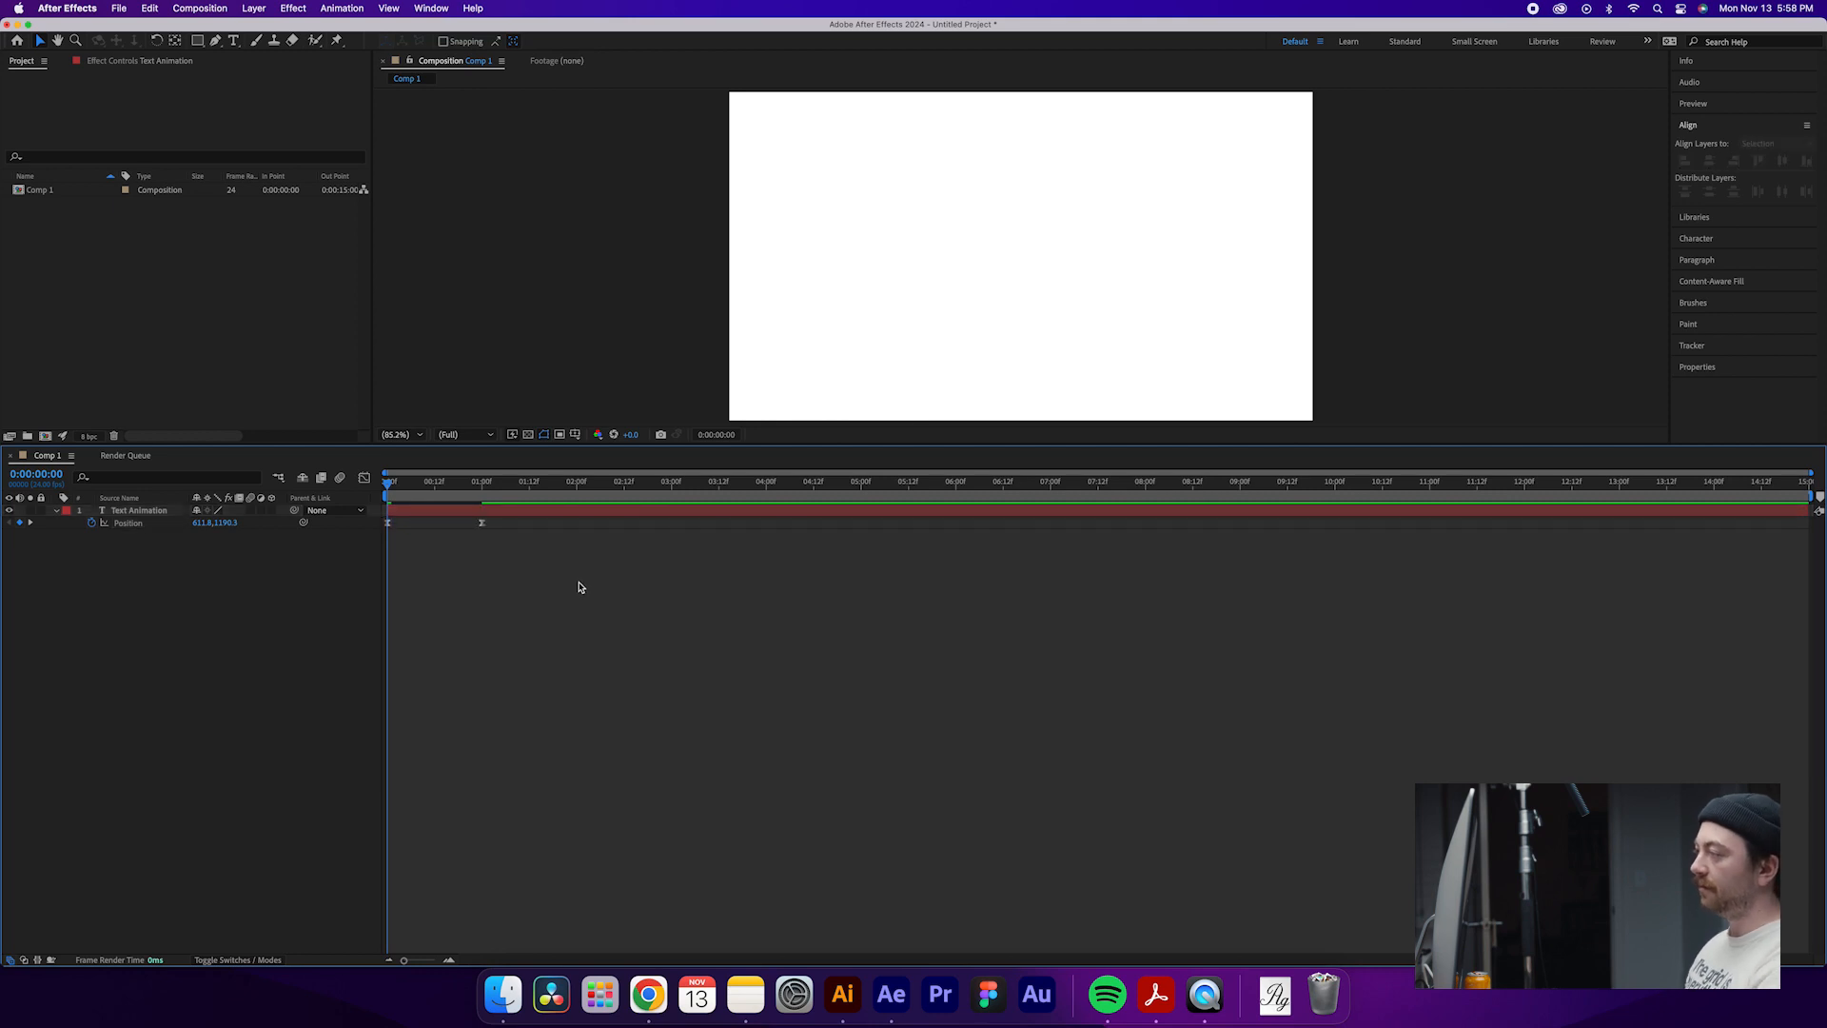
- Preview the eased text movement from the start of the timeline
key("space")
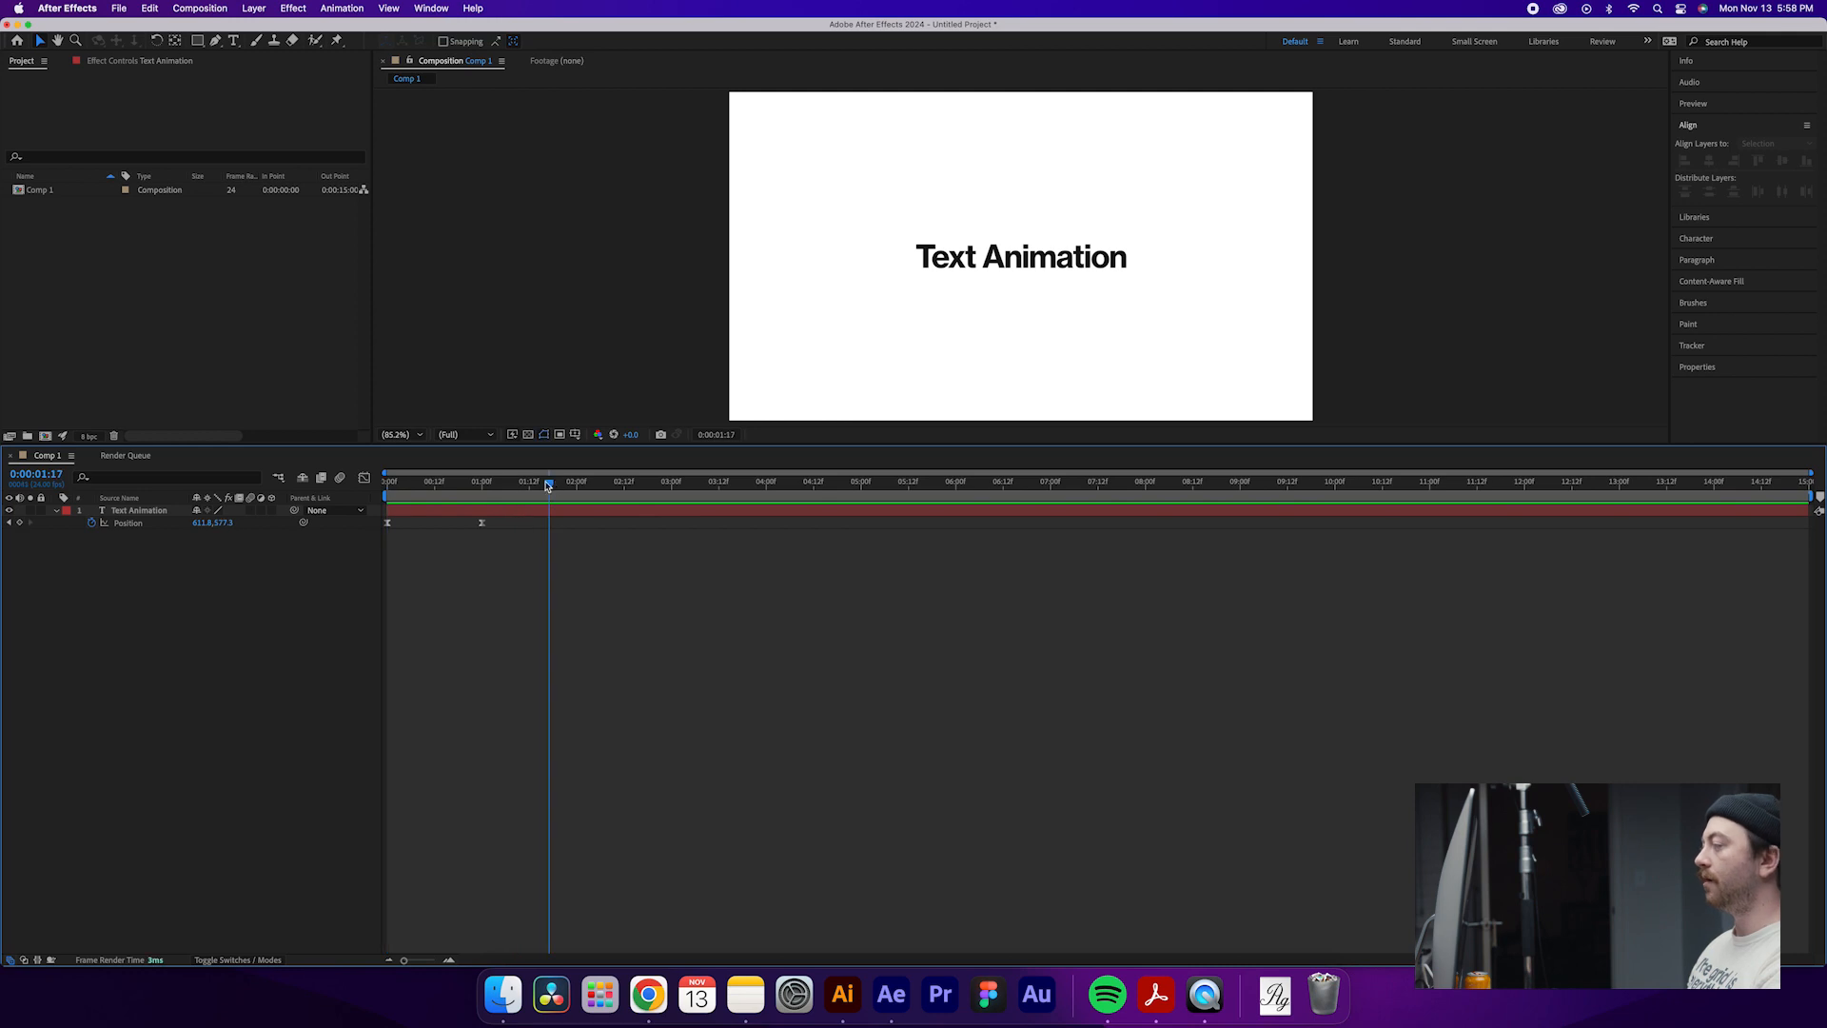
key("space")
key("space")
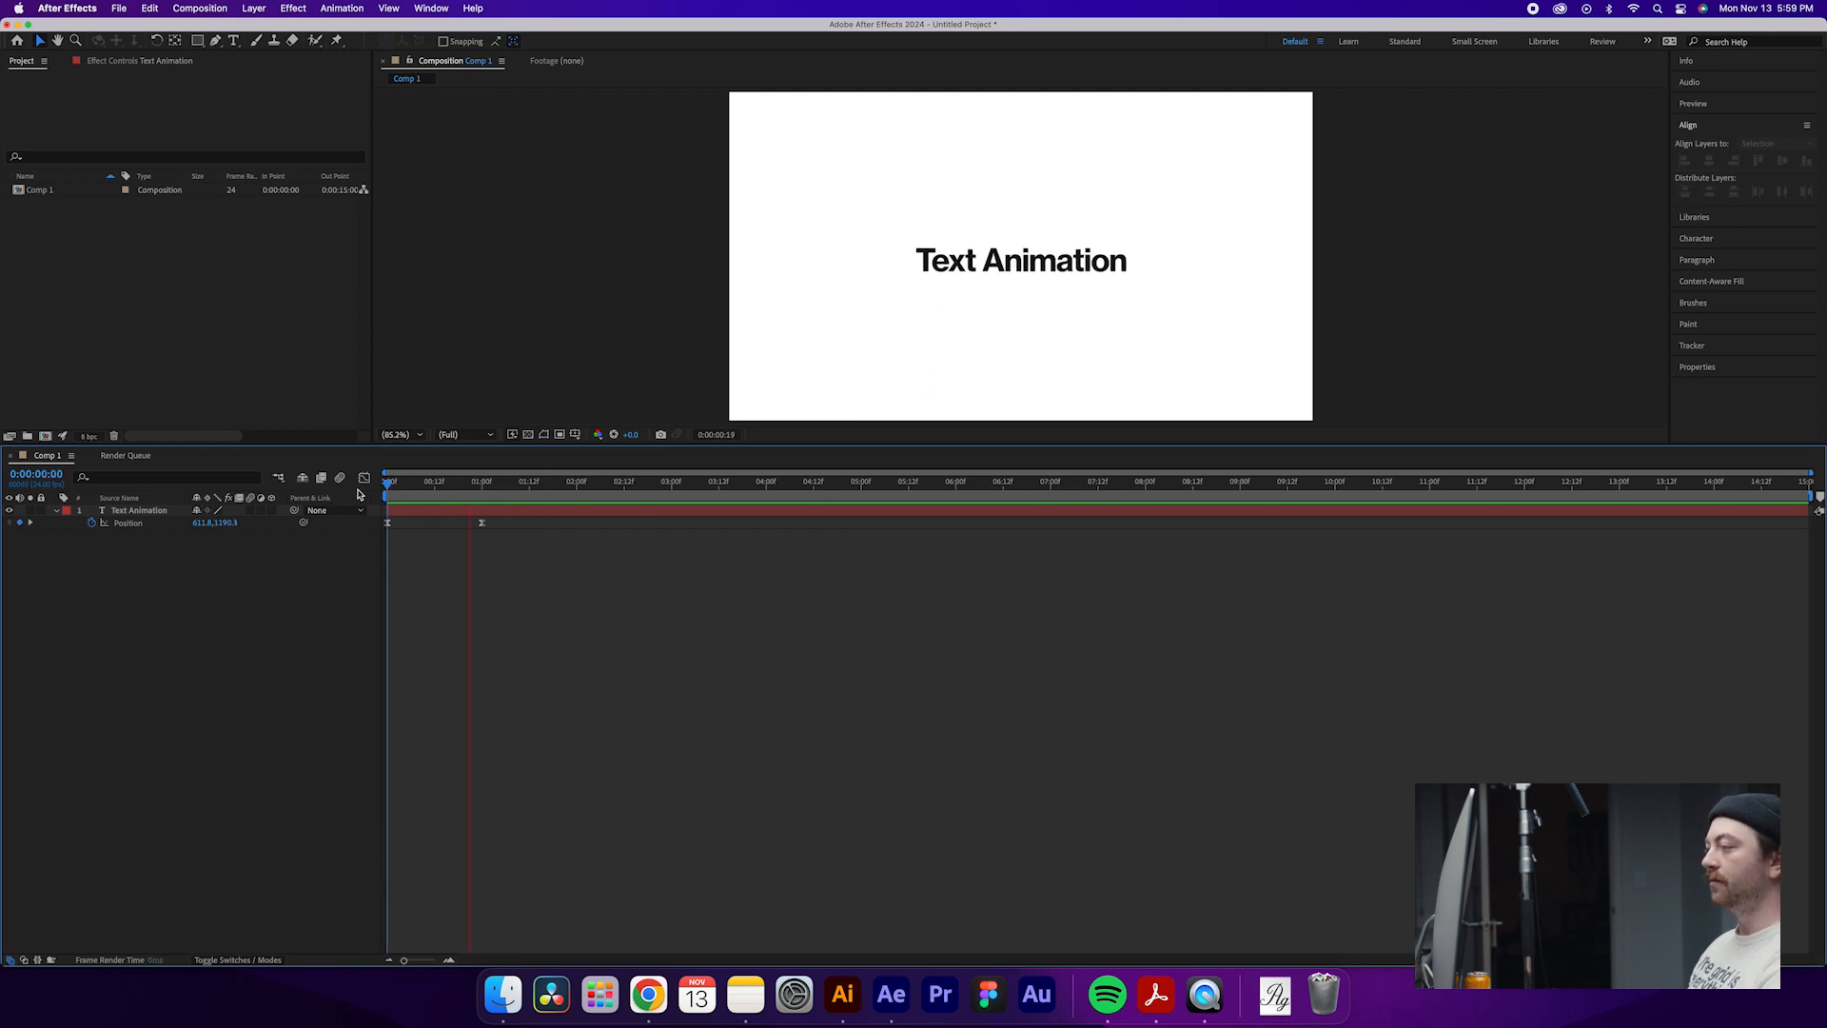
key("space")
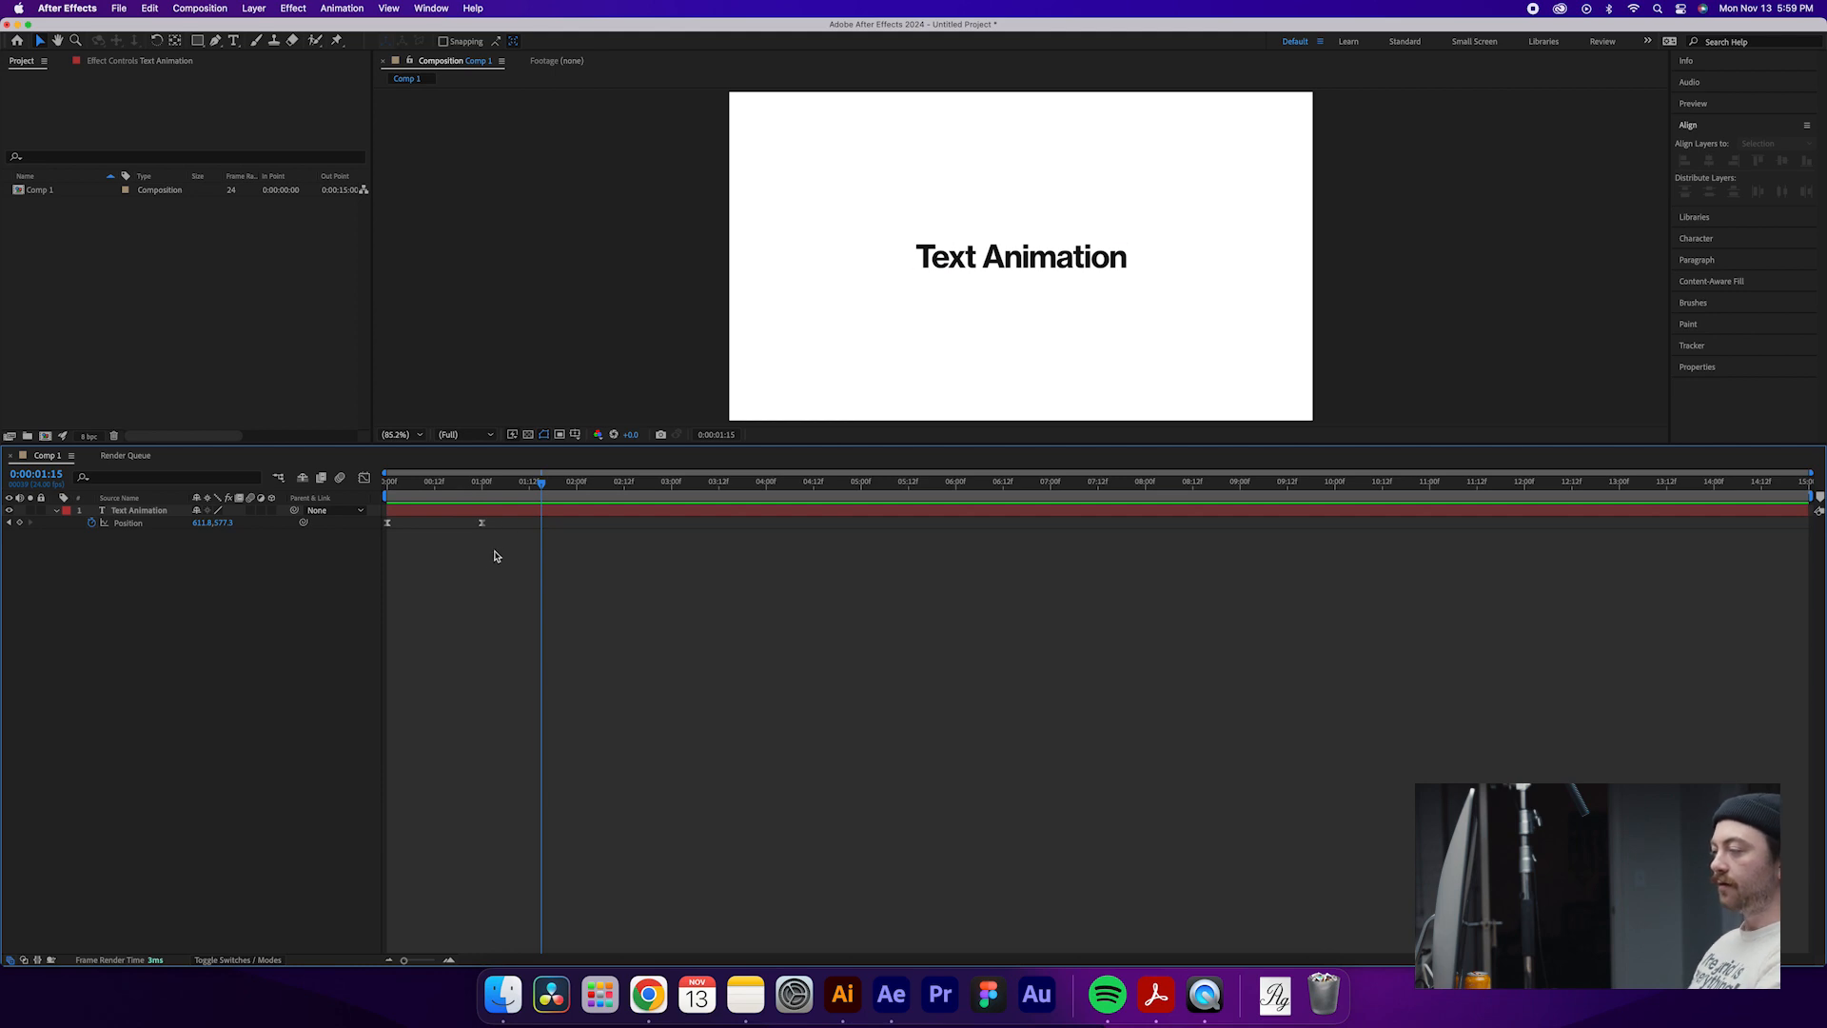
- Show the speed graph of the text layer's two Position keyframes in the Graph Editor
left_click_drag(518, 557, 365, 526)
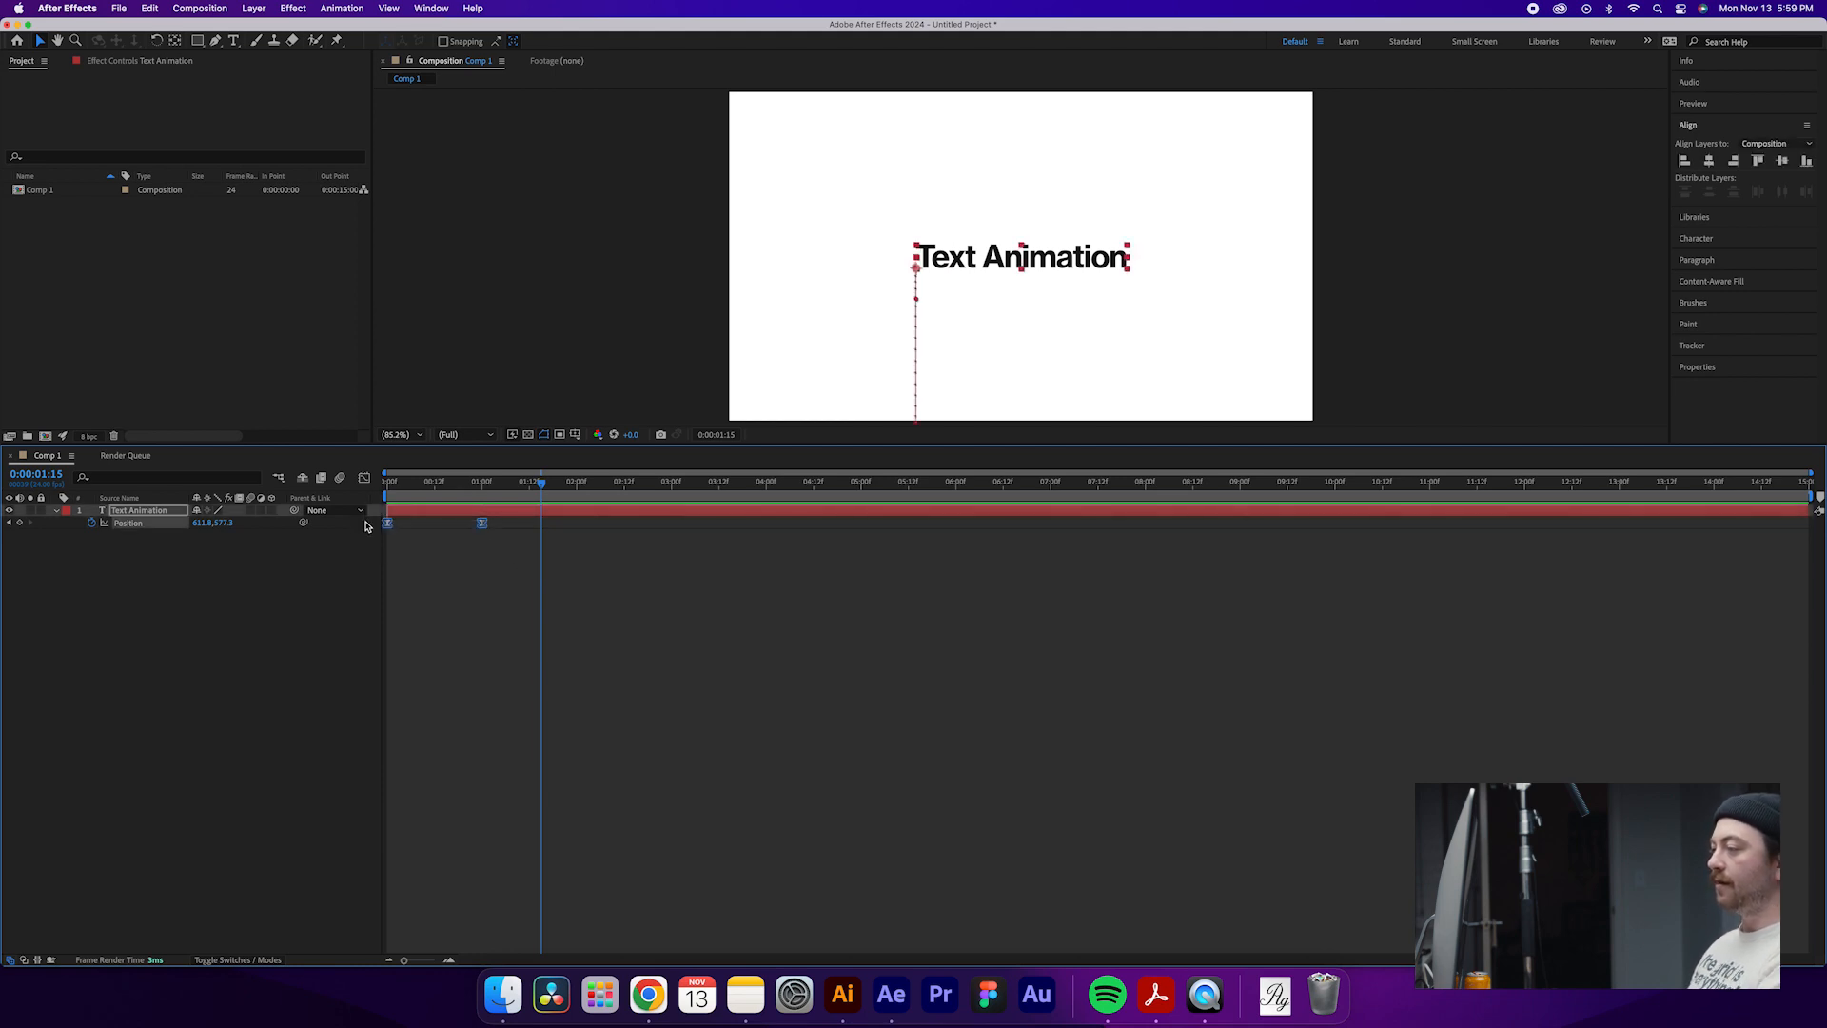
left_click(363, 477)
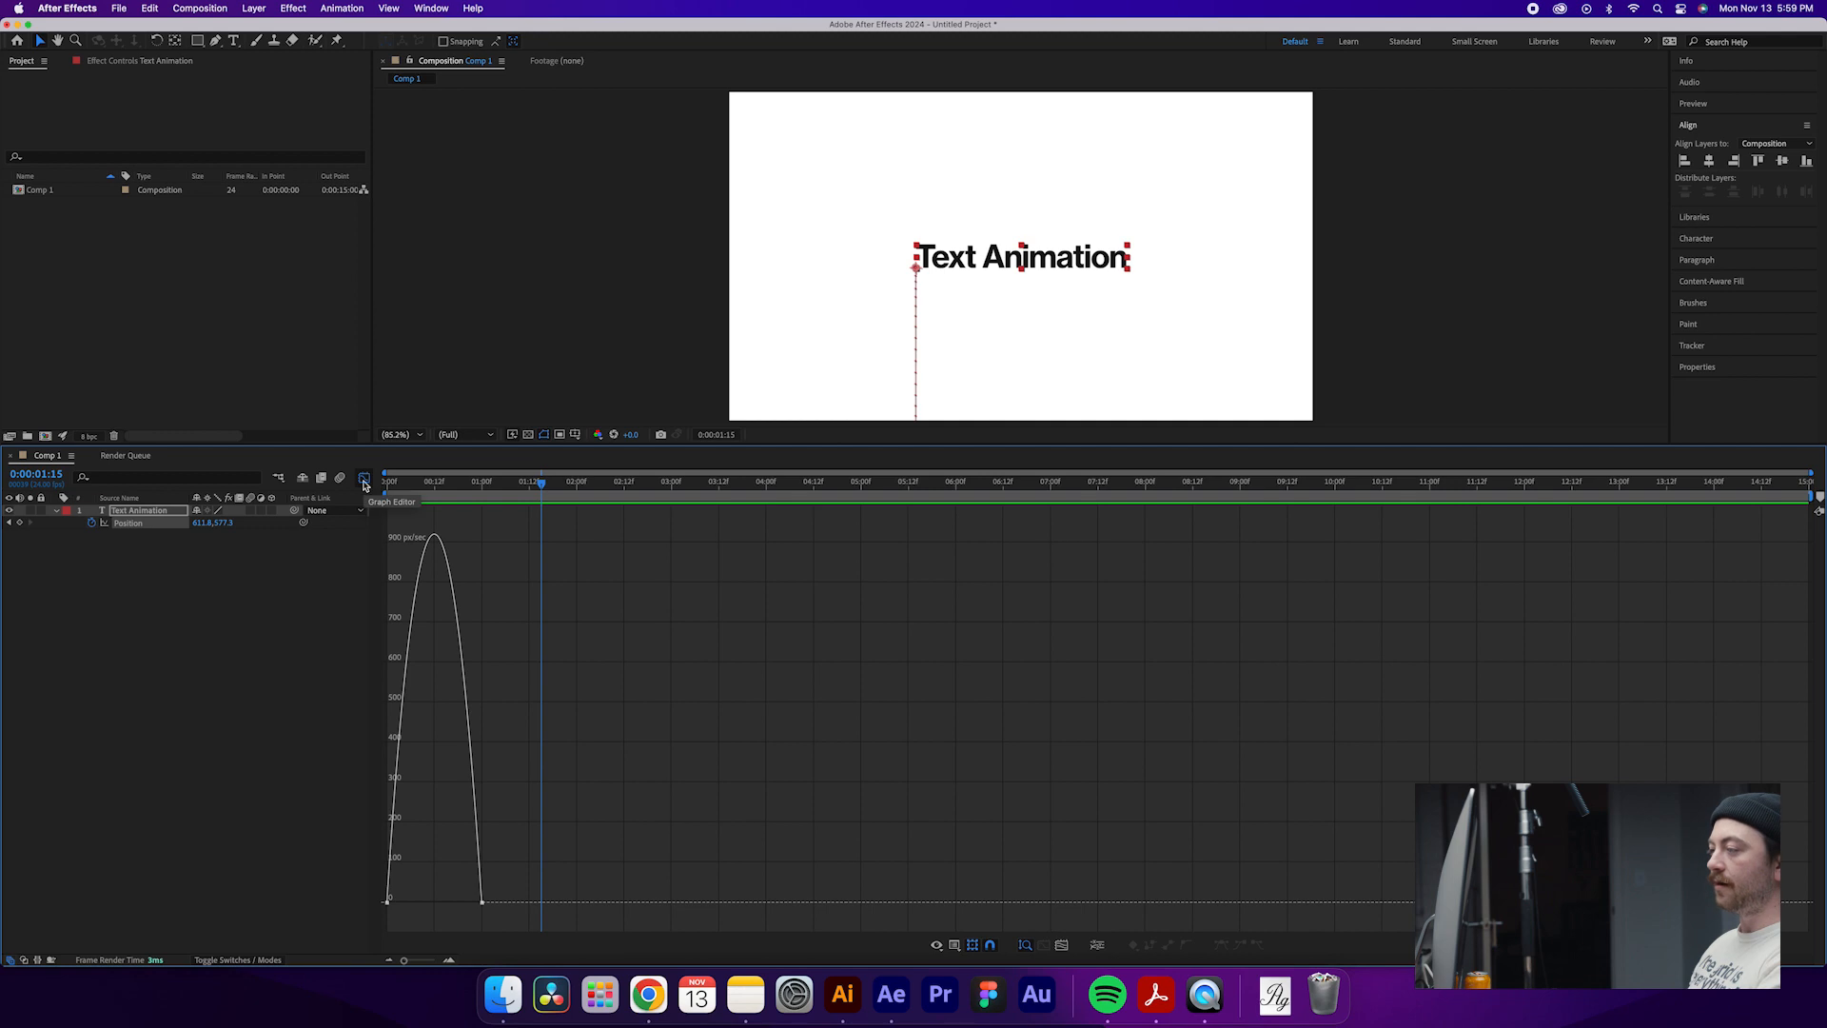
- Examine the Position speed curve against the text's movement by stepping through the first frames and scrubbing between frame 0 and frame 12
left_click_drag(544, 486, 388, 485)
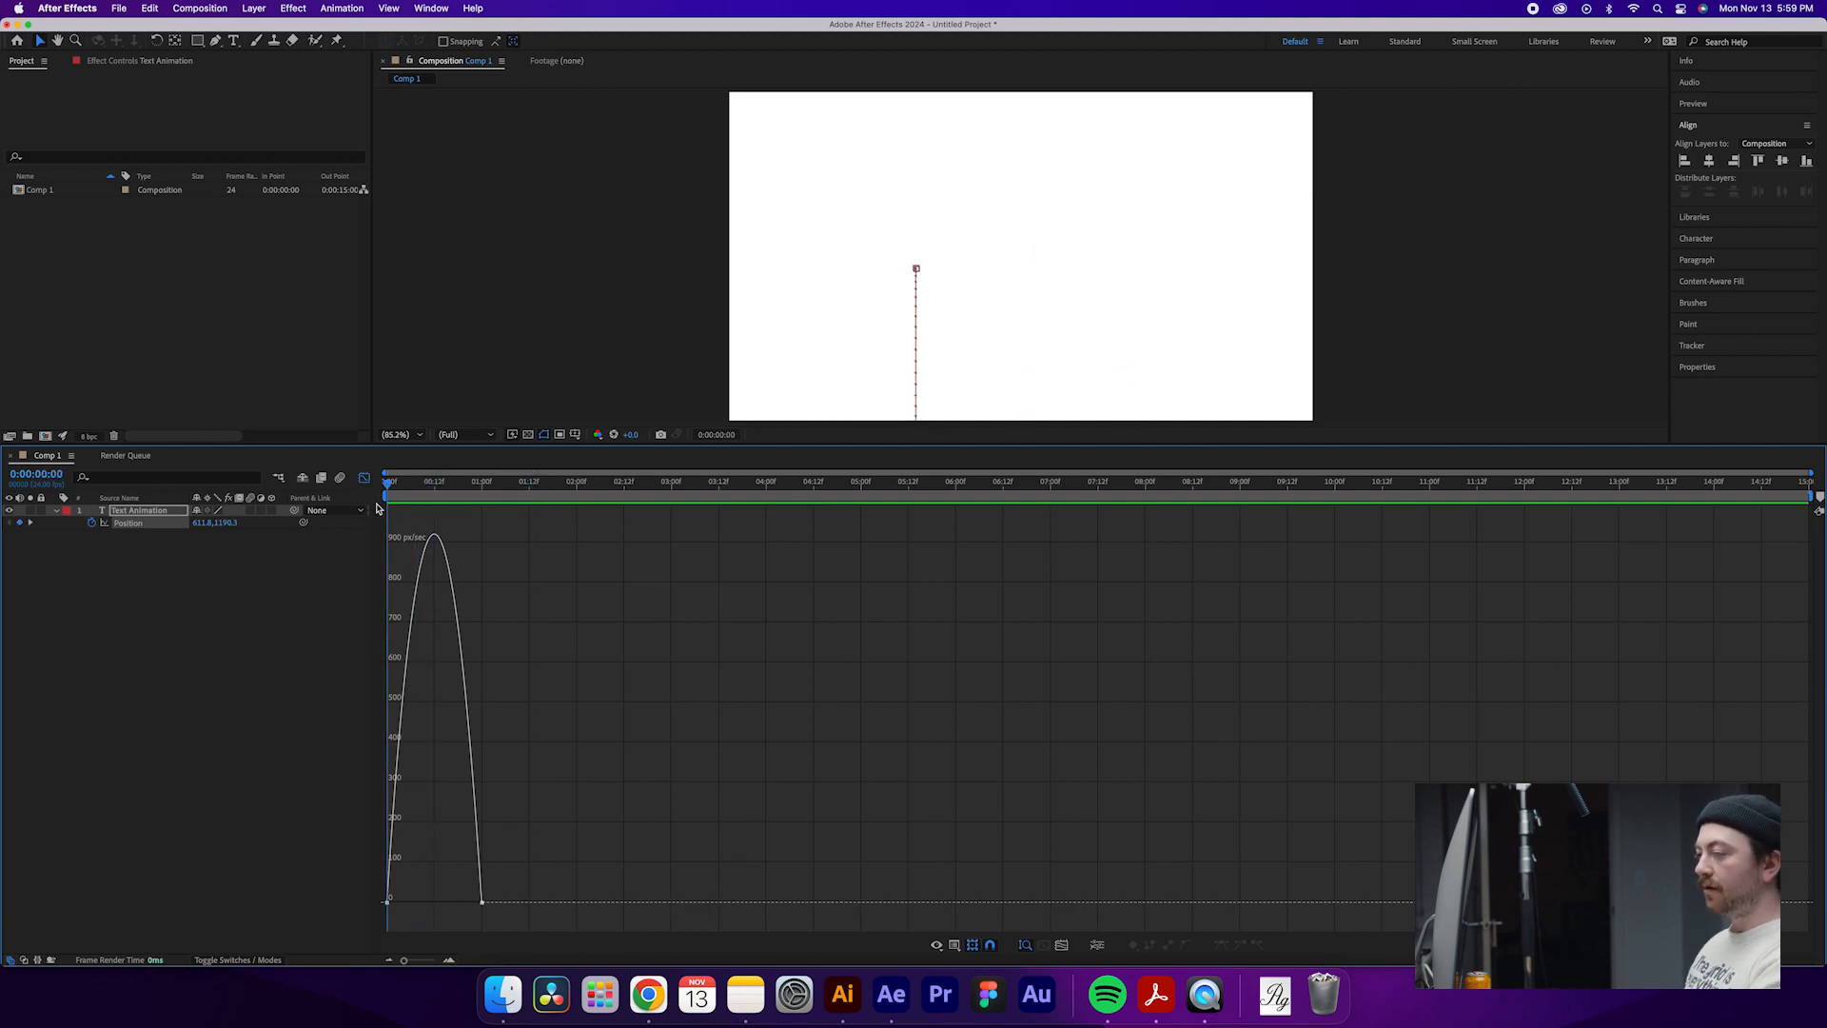
key("Page_Down")
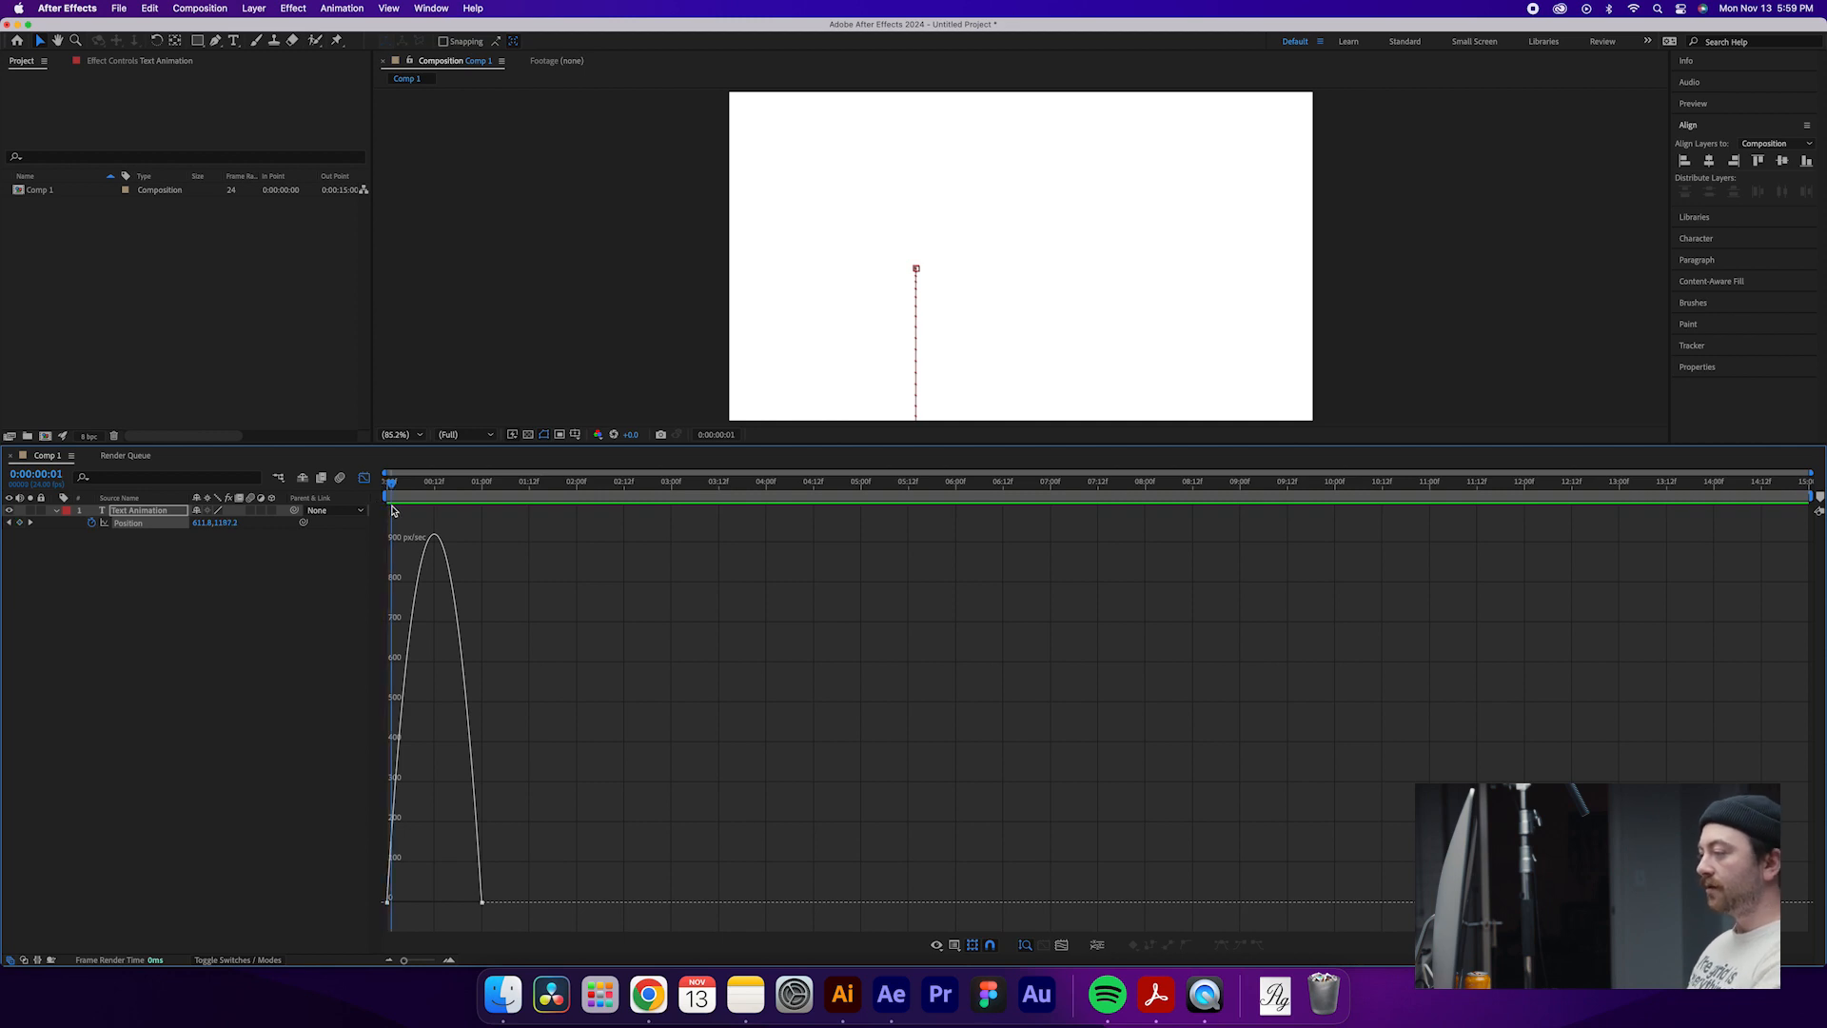
key("Page_Down")
key("Page_Down")
key("Page_Down")
key("Page_Down")
left_click_drag(403, 960, 437, 964)
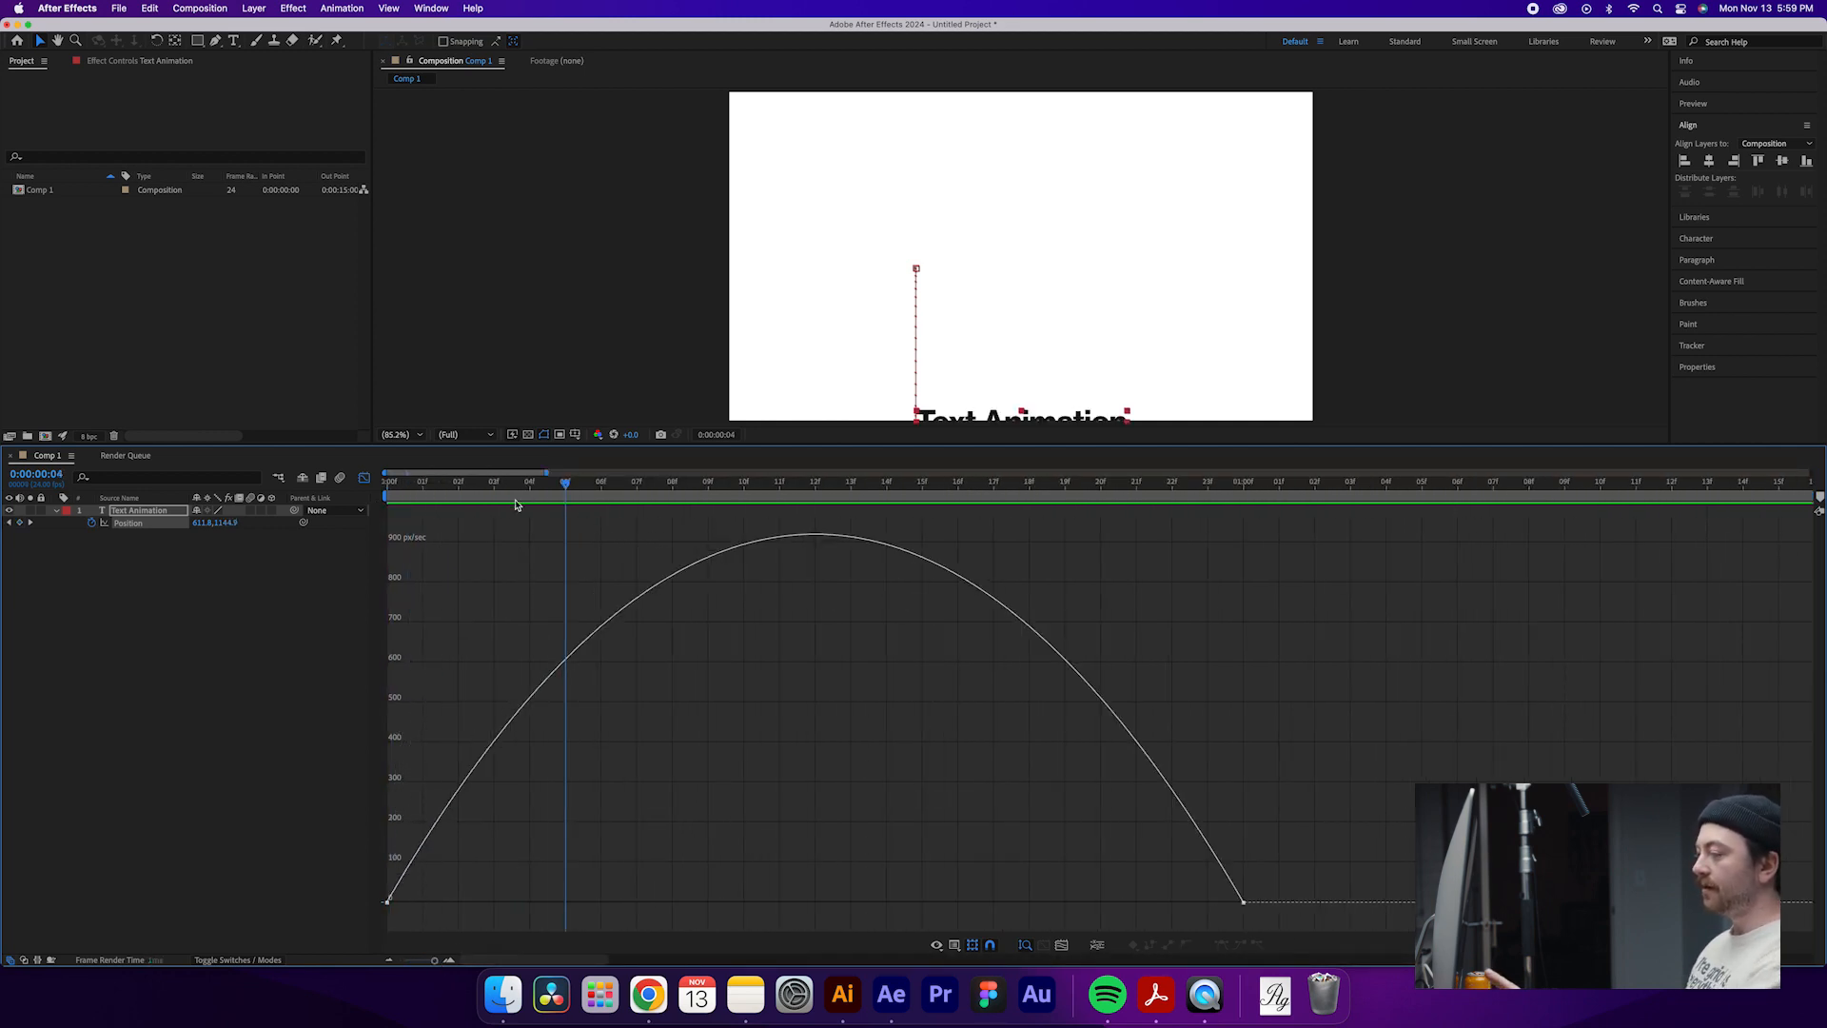
key("Home")
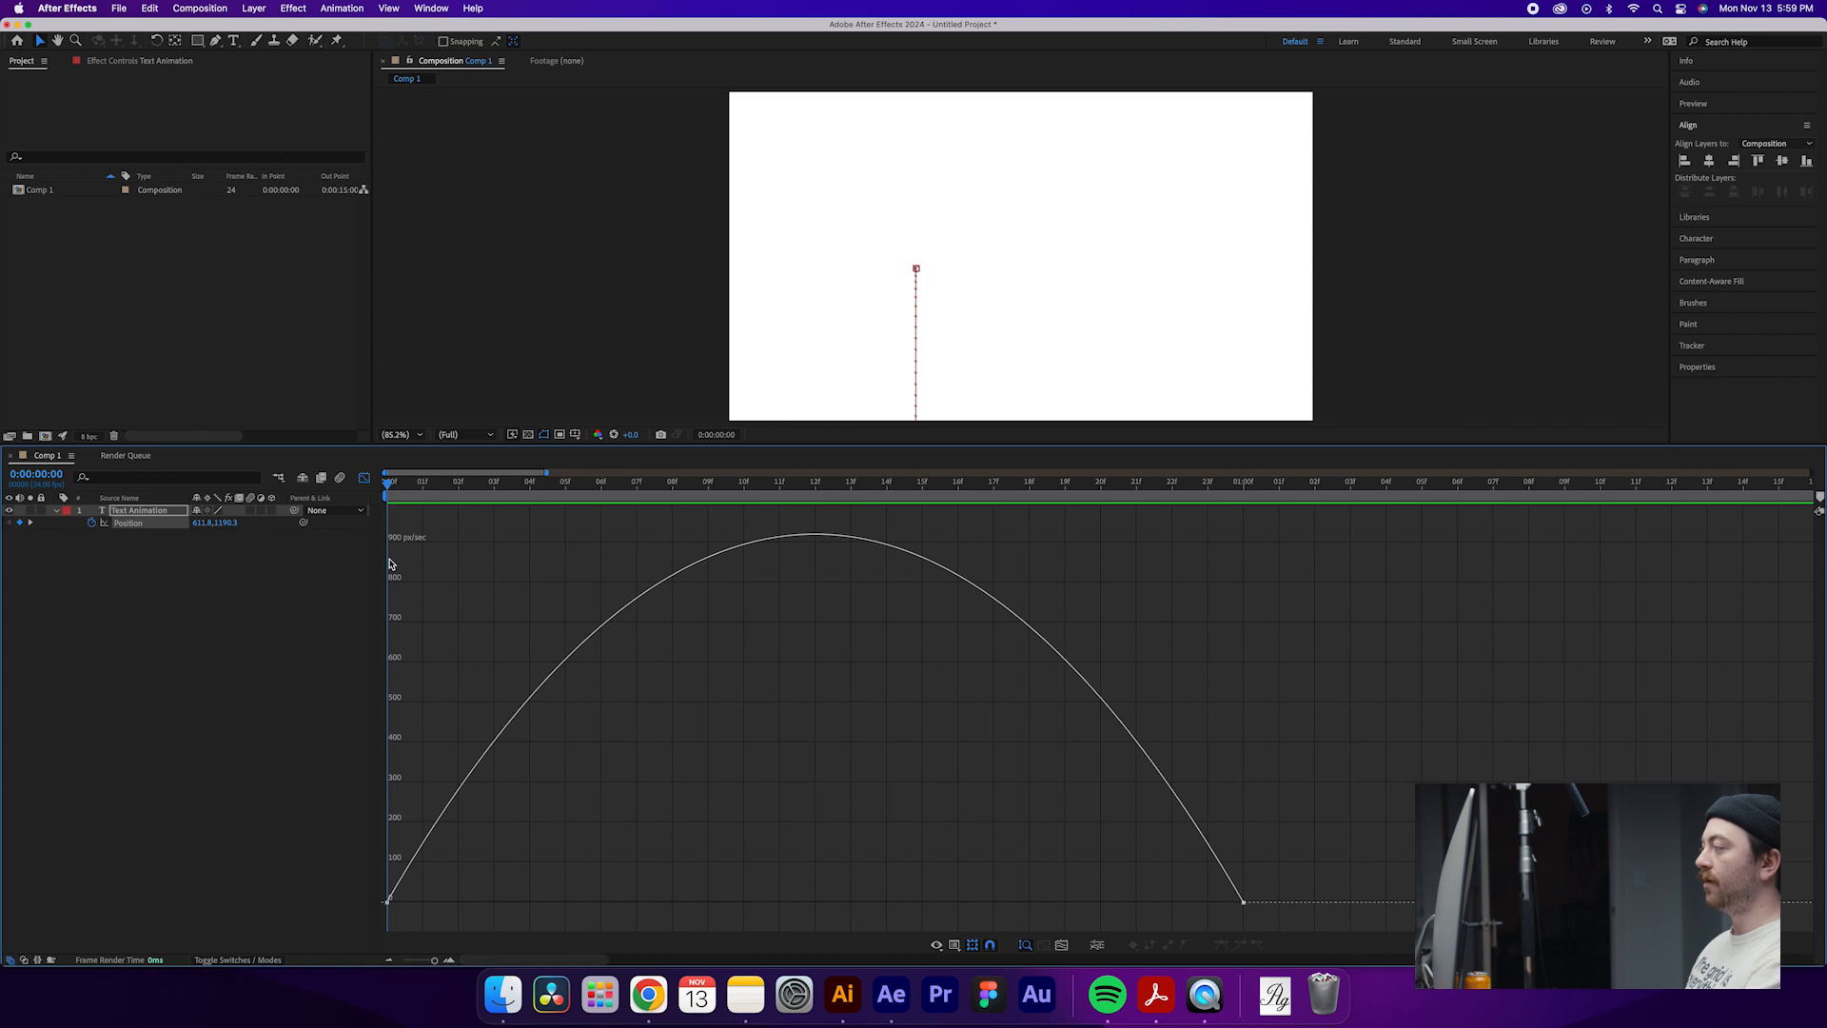
left_click_drag(391, 564, 814, 636)
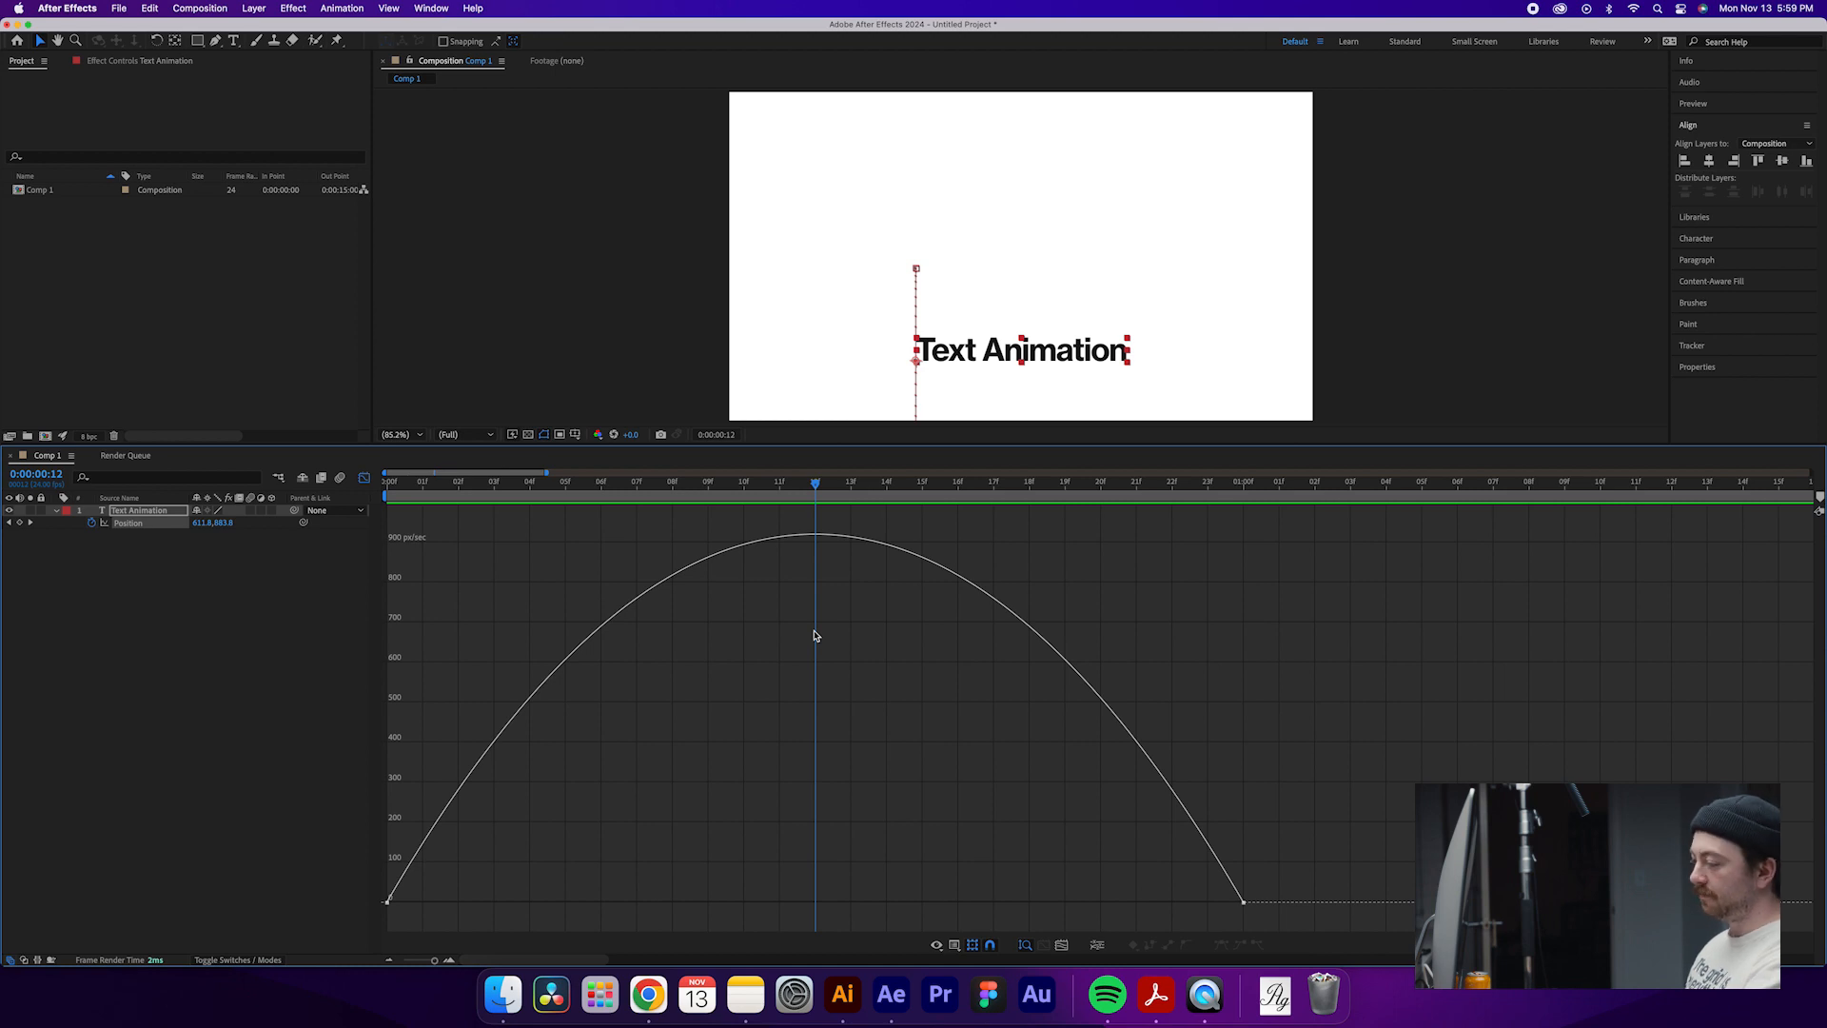
left_click_drag(787, 637, 390, 637)
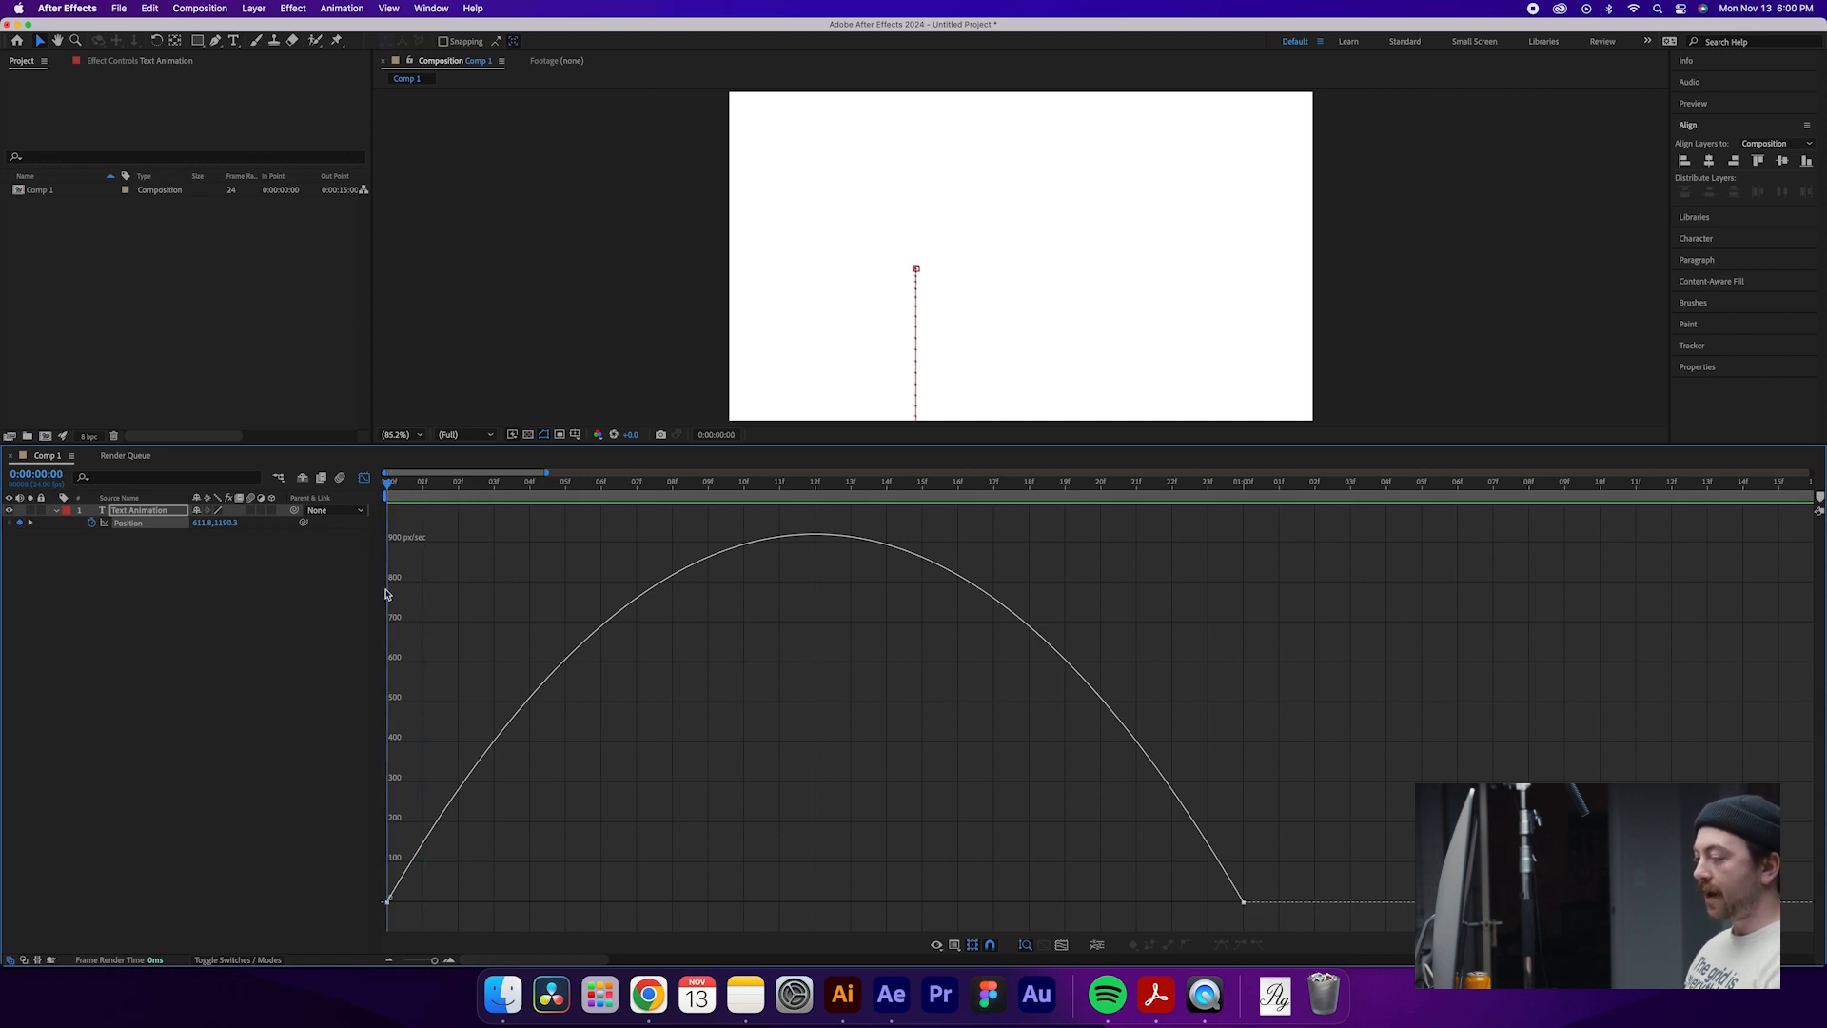
- Shorten the first Position keyframe's outgoing ease handle fully back to the keyframe on the speed graph and preview the motion
left_click(388, 903)
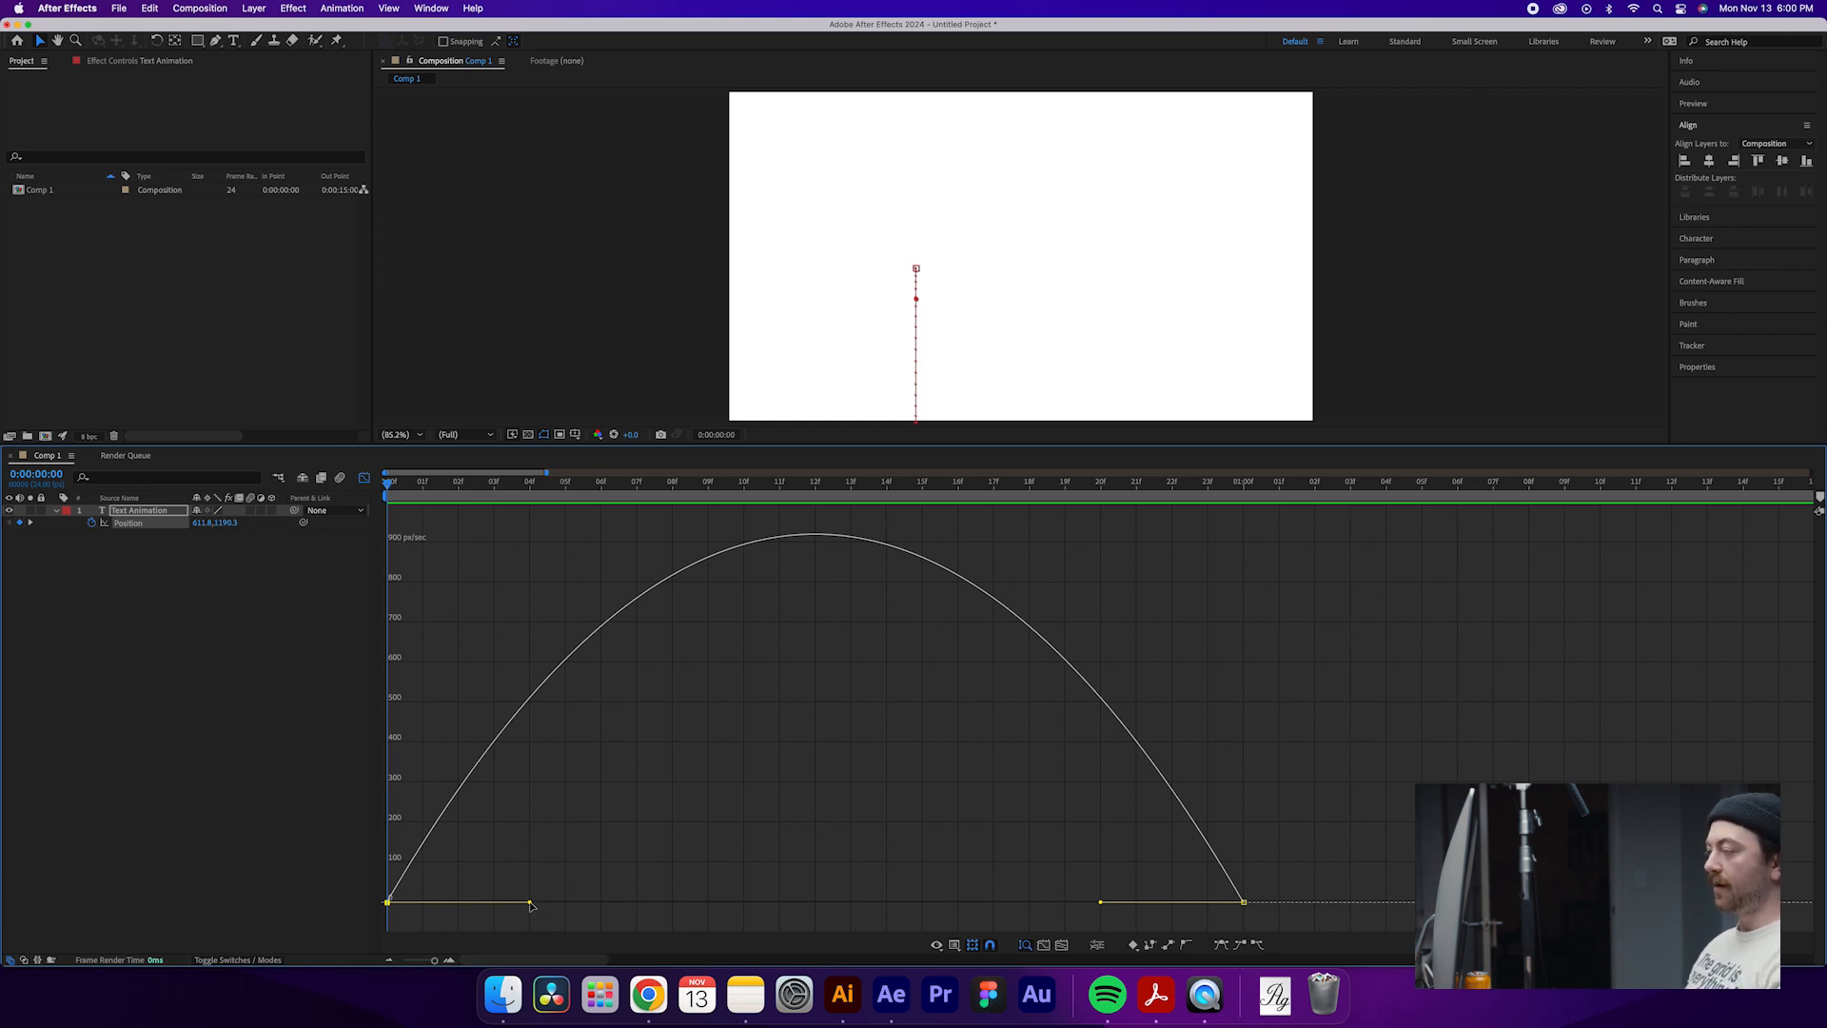
left_click_drag(530, 904, 382, 904)
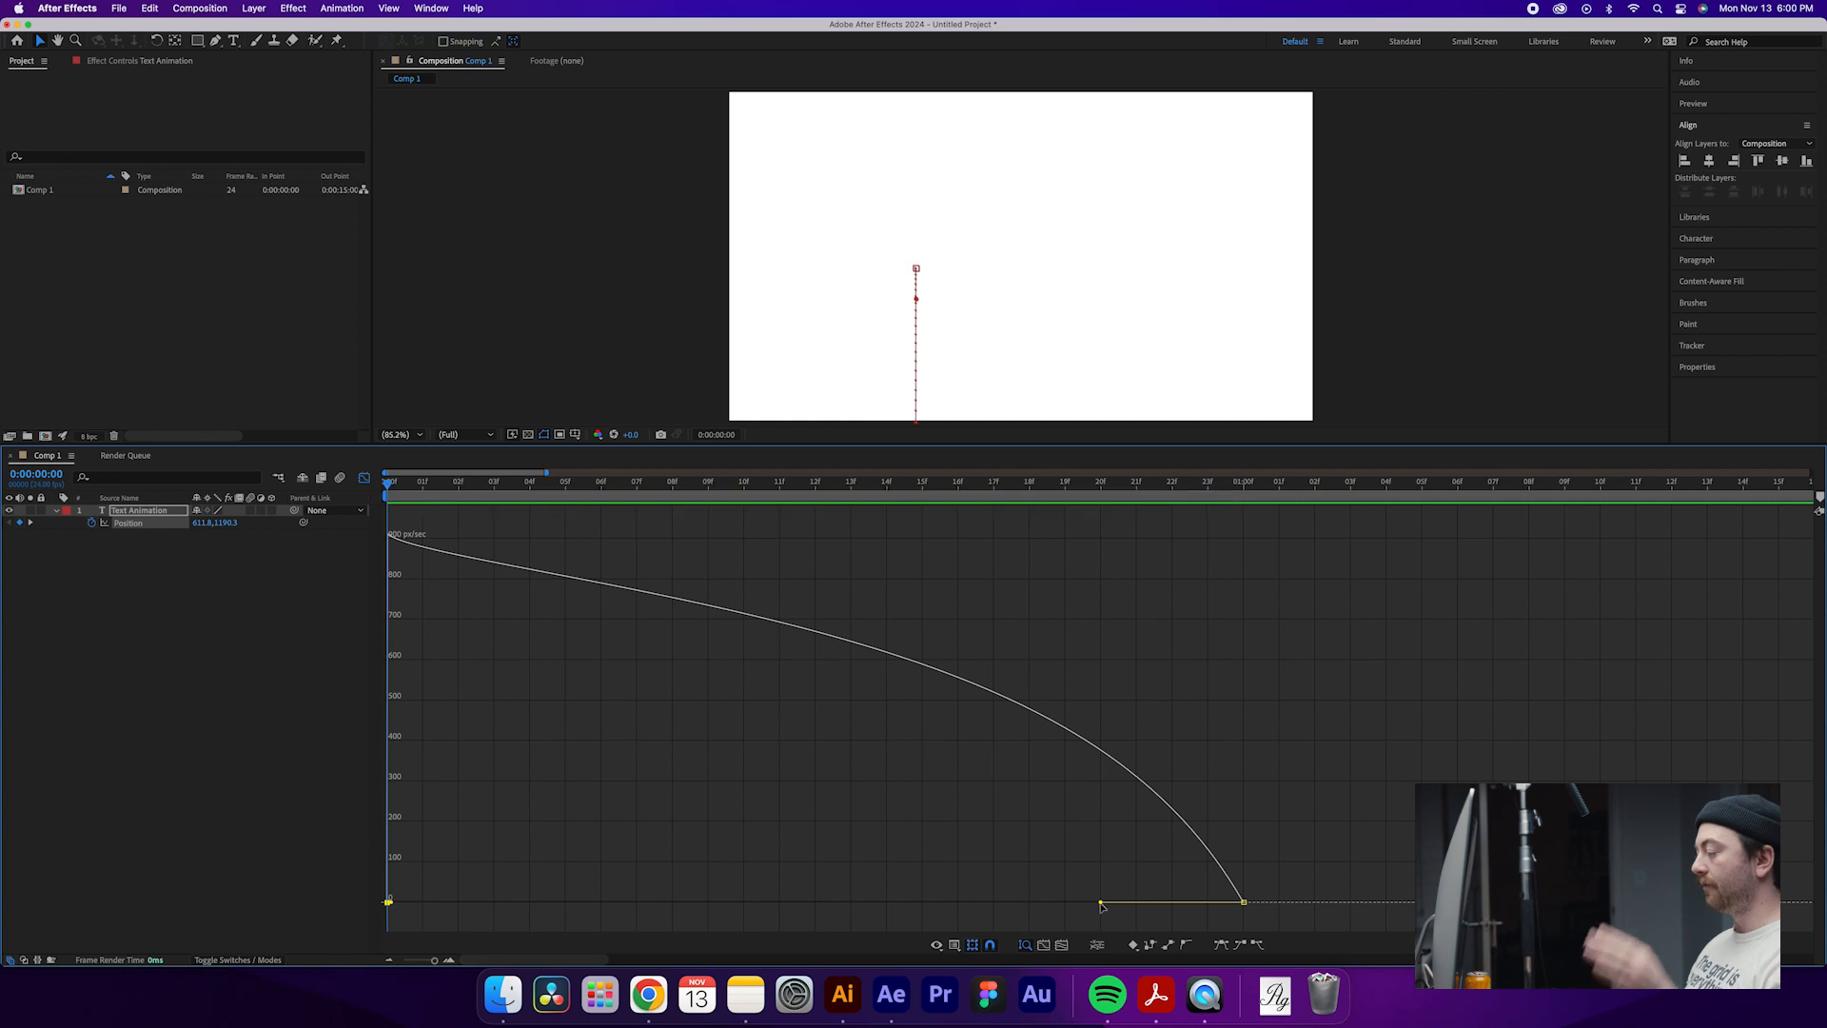
key("space")
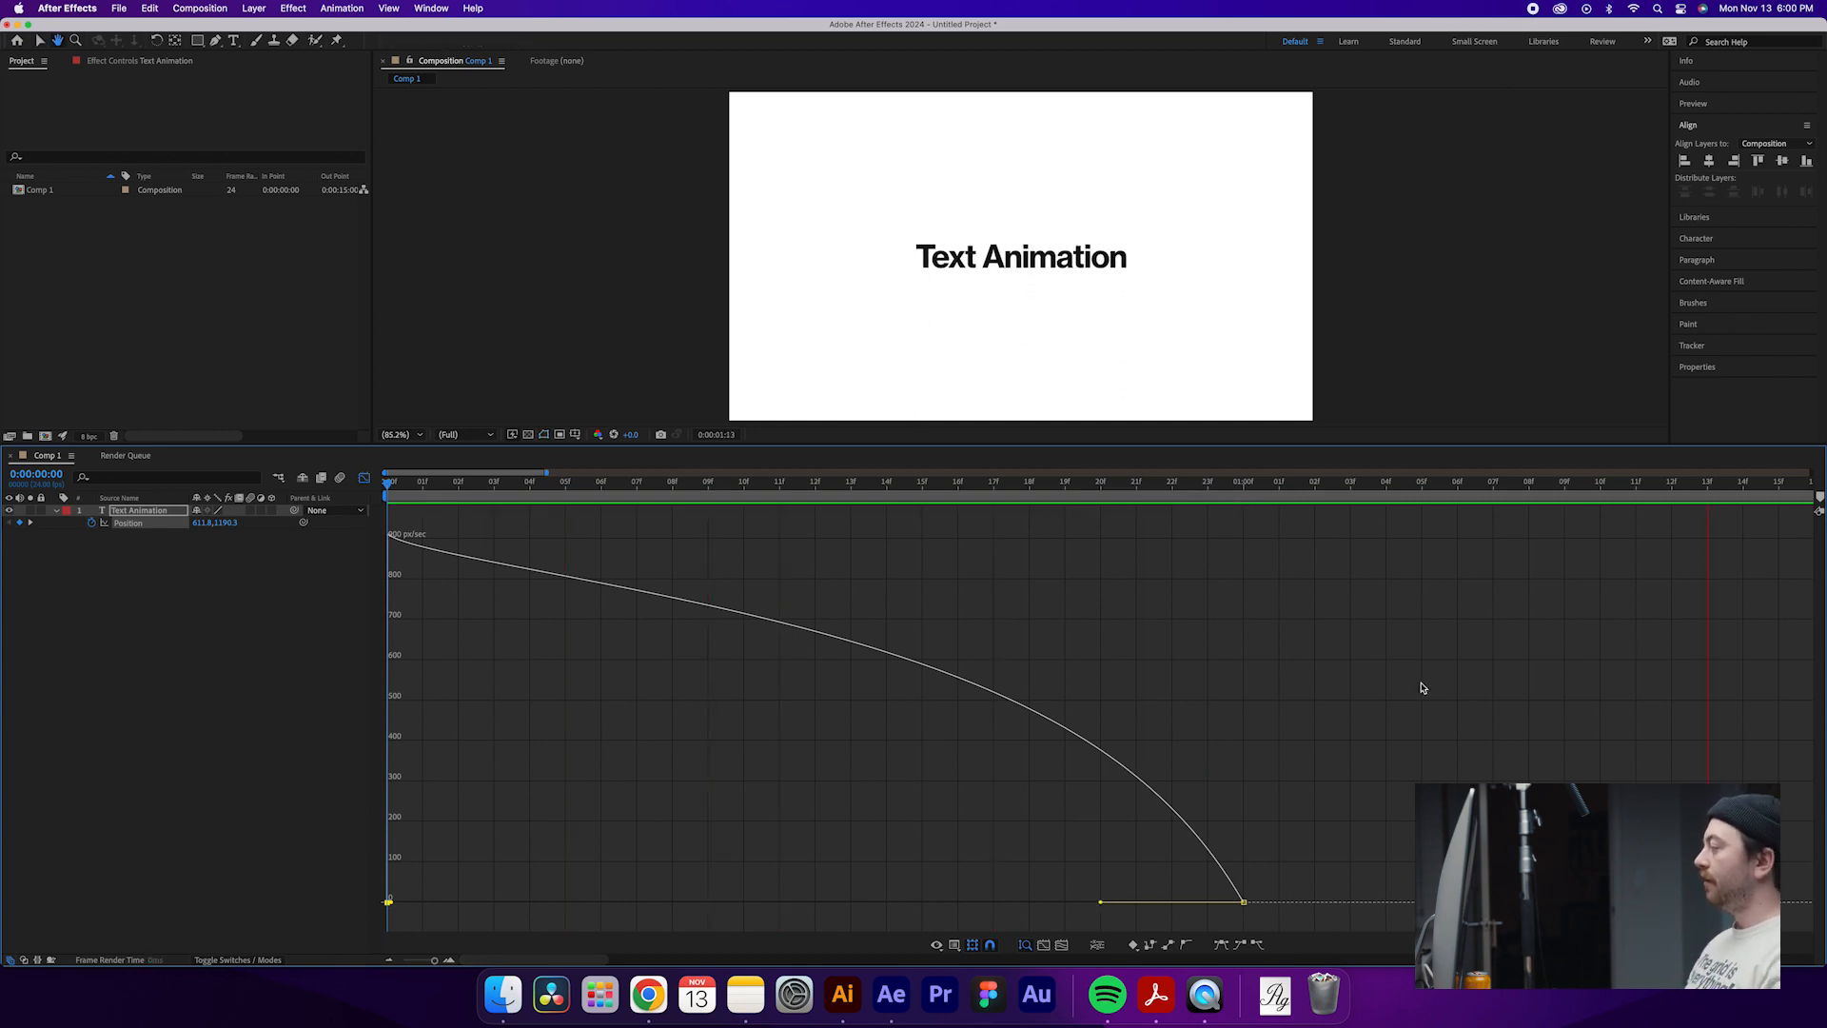
key("space")
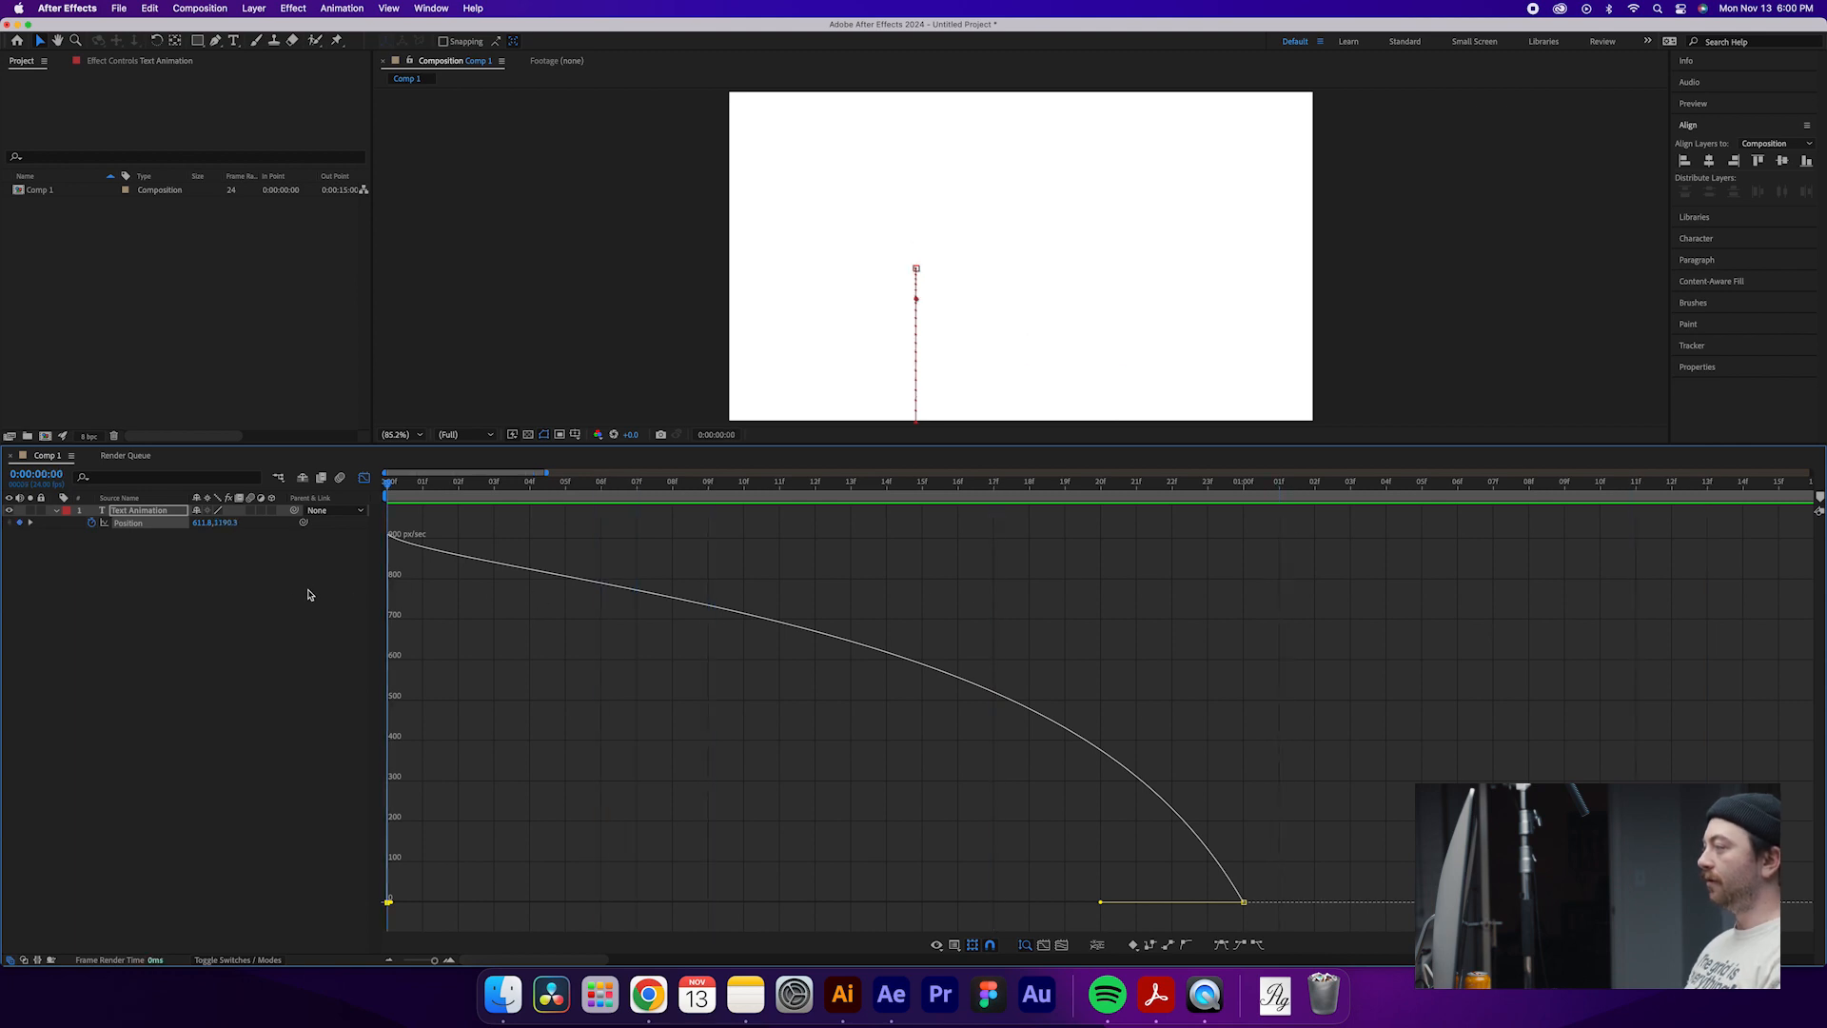
key("space")
key("space")
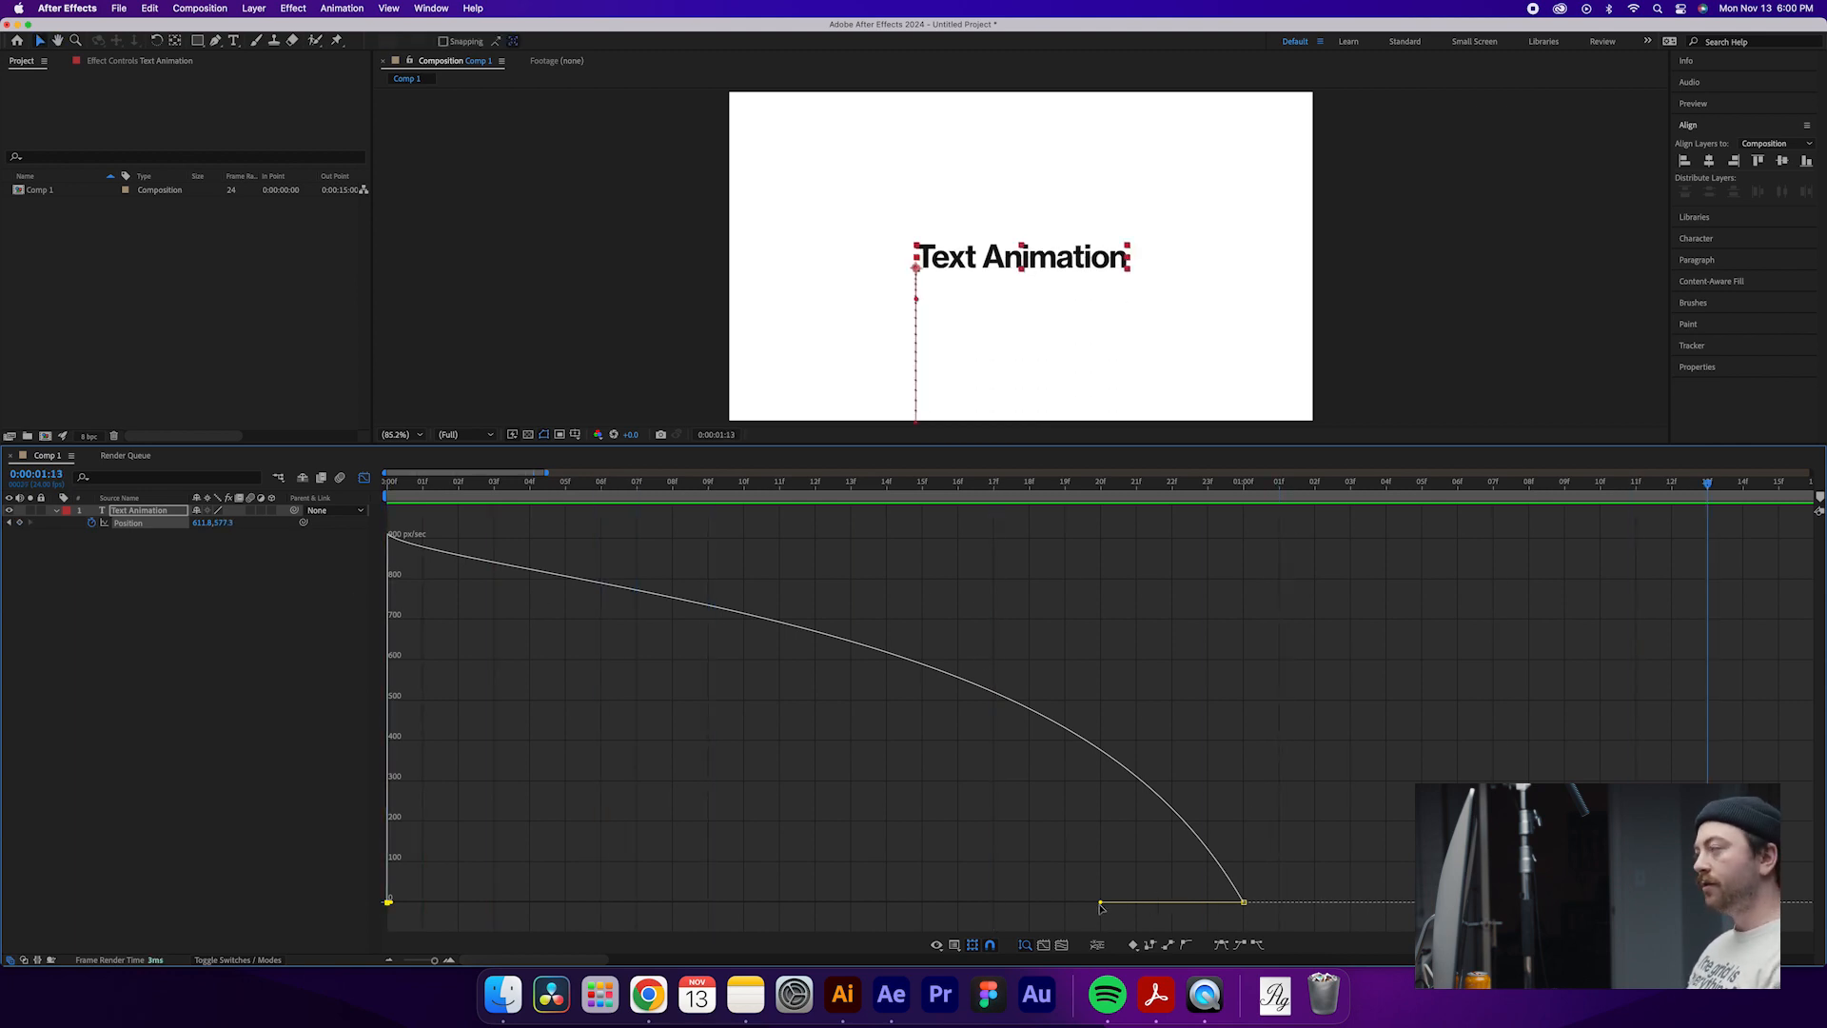
- Extend the last Position keyframe's incoming ease handle back to about frame 12 on the speed graph and preview the motion
left_click_drag(1101, 906, 658, 920)
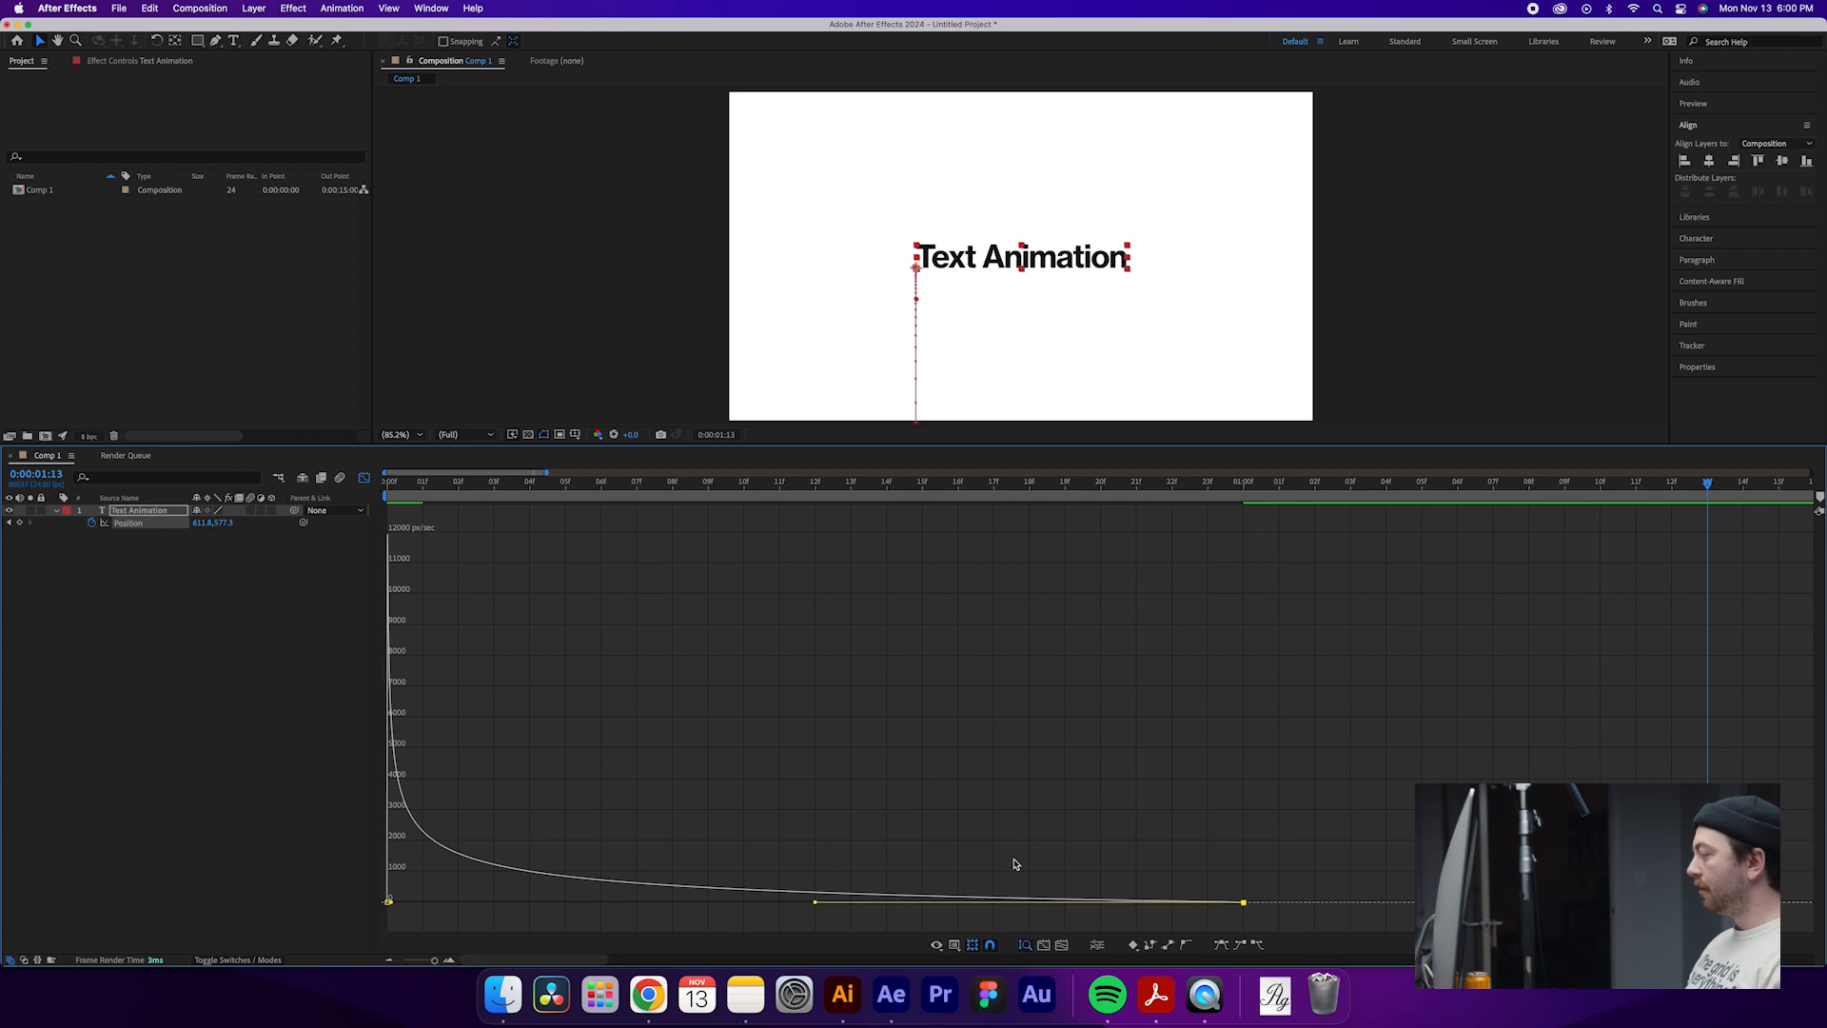
left_click_drag(1711, 484, 1672, 485)
left_click_drag(1459, 569, 304, 635)
key("space")
key("space")
left_click_drag(1562, 485, 958, 533)
key("Home")
key("space")
key("space")
- Undo the last two changes and play the text animation from the first frame
left_click_drag(1313, 487, 161, 506)
key("super+z")
key("super+z")
key("space")
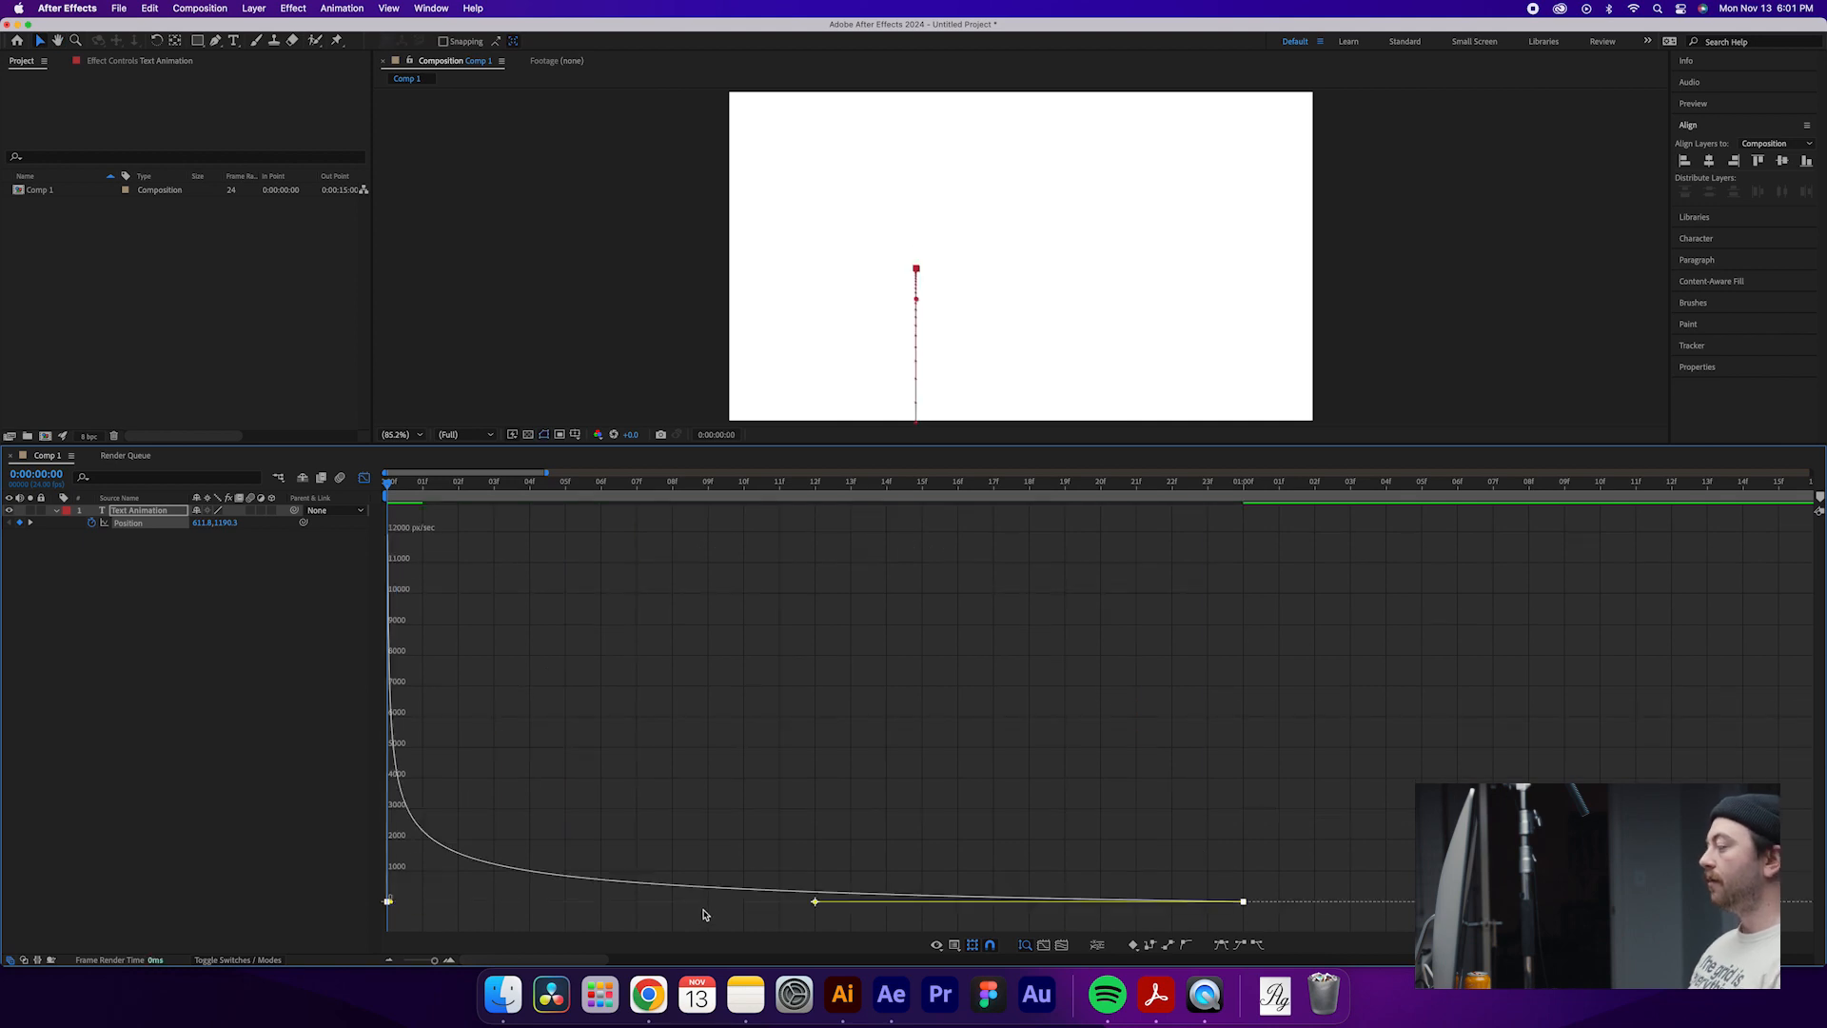
key("space")
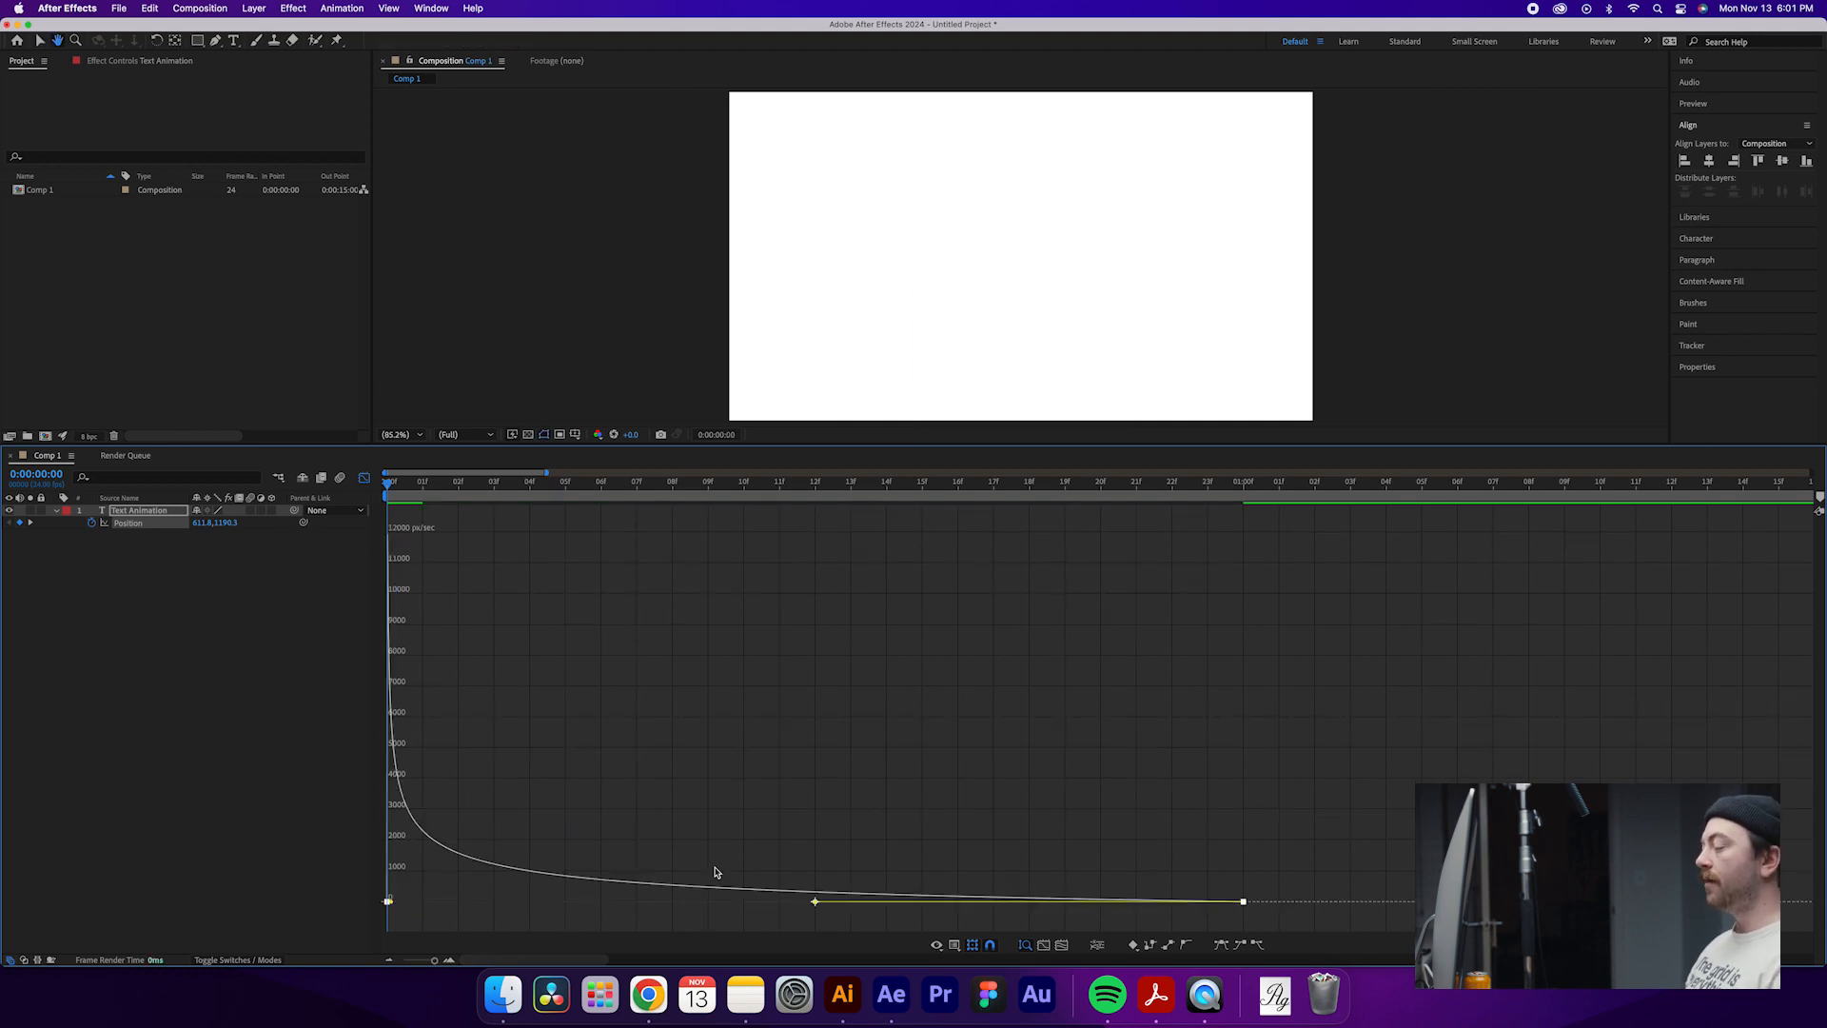
key("space")
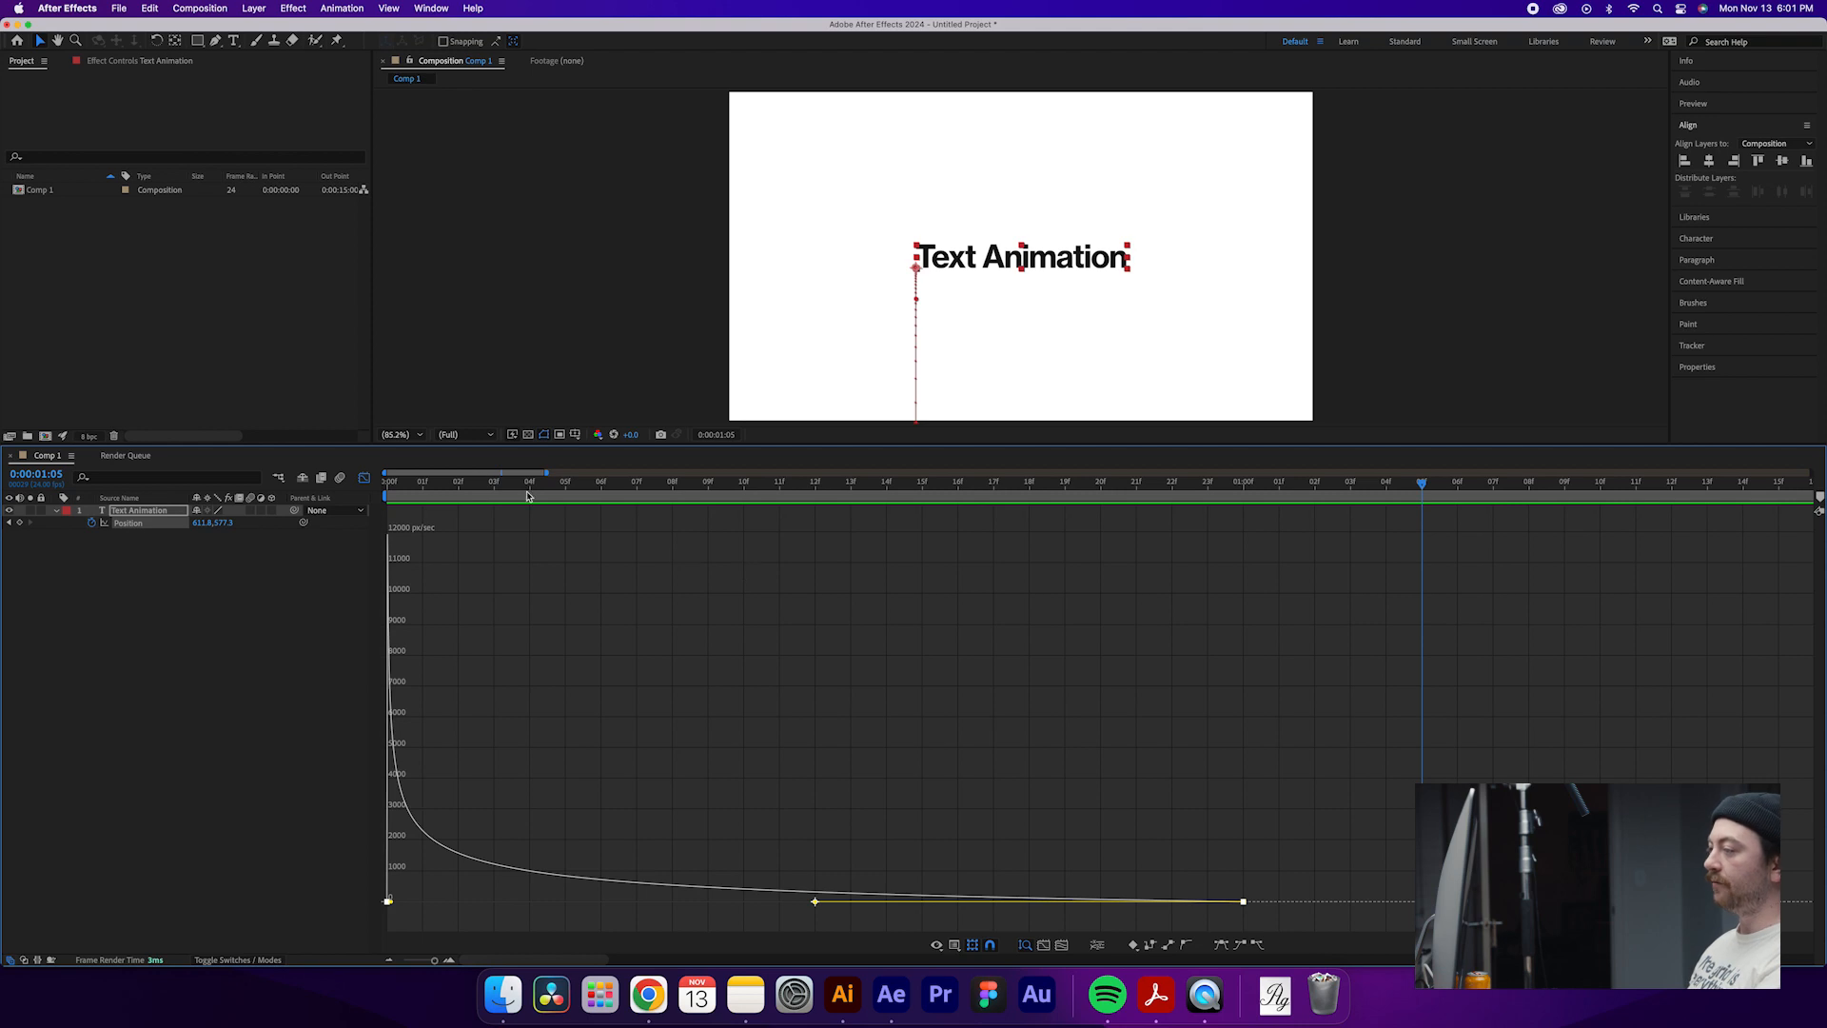
- Return to the keyframe view at the first frame and turn on motion blur for the text layer and the composition
left_click(365, 478)
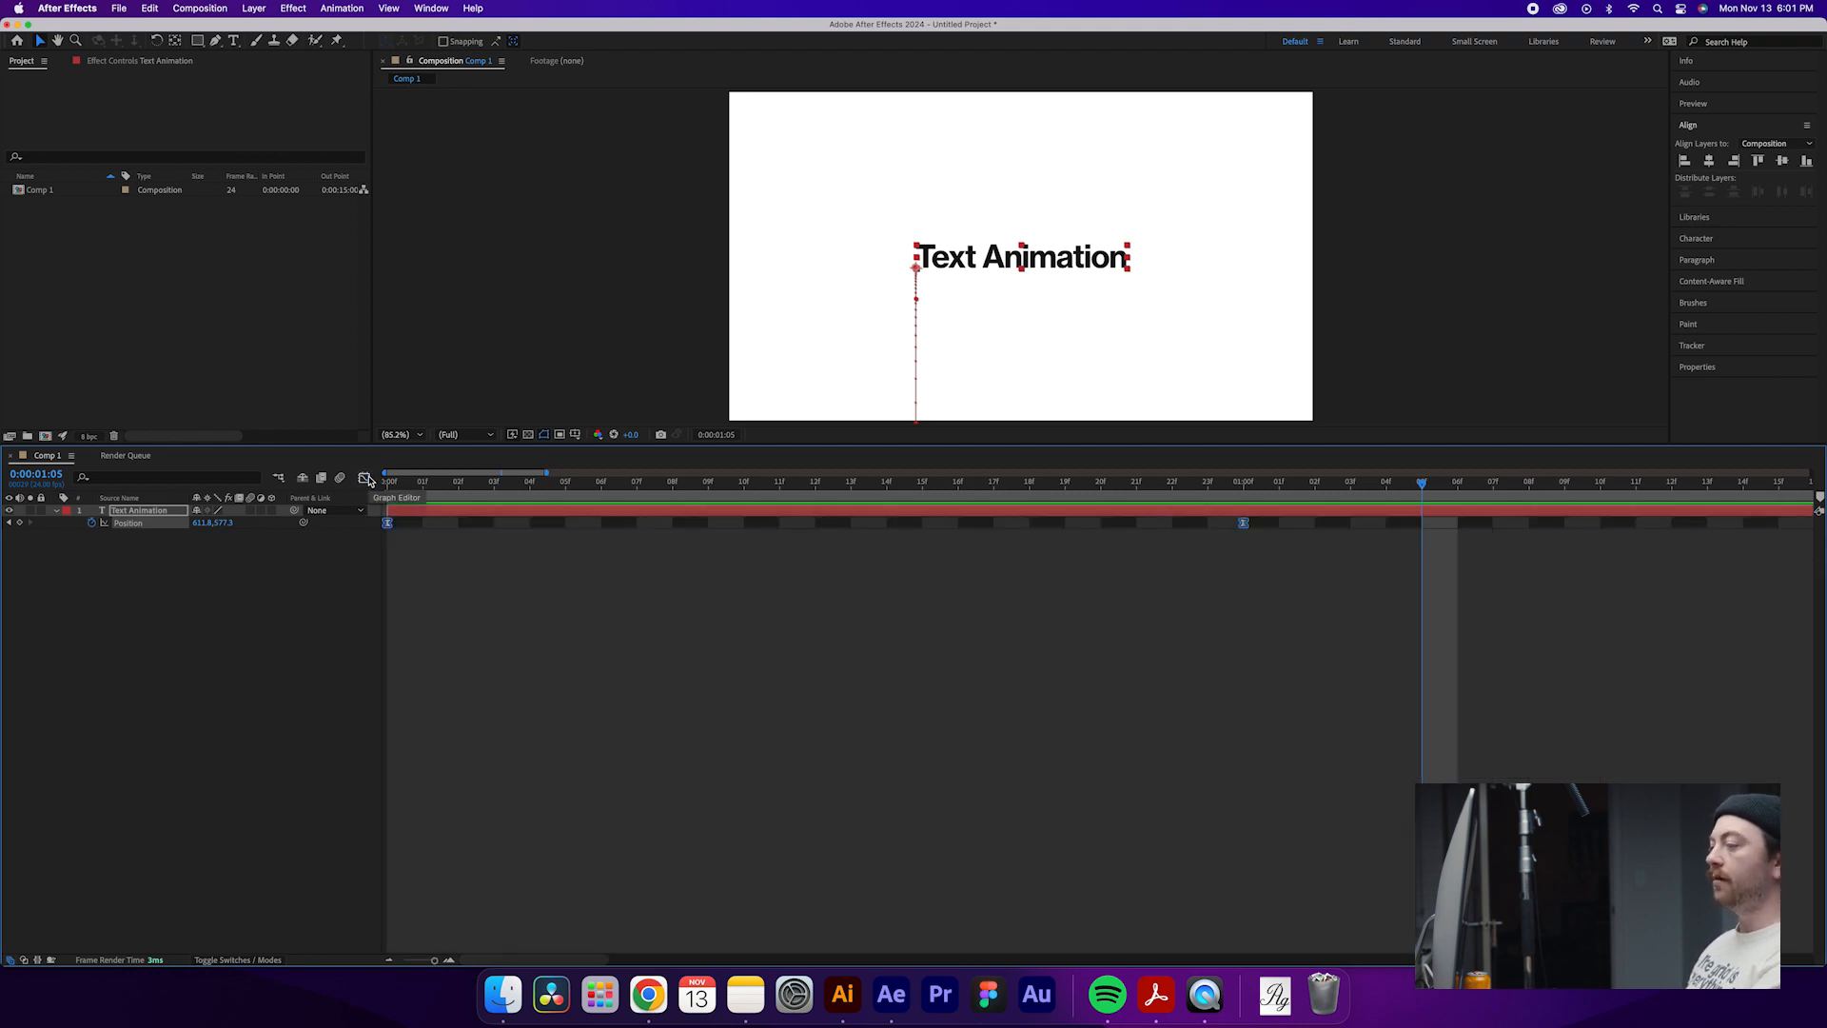
left_click_drag(1422, 483, 387, 486)
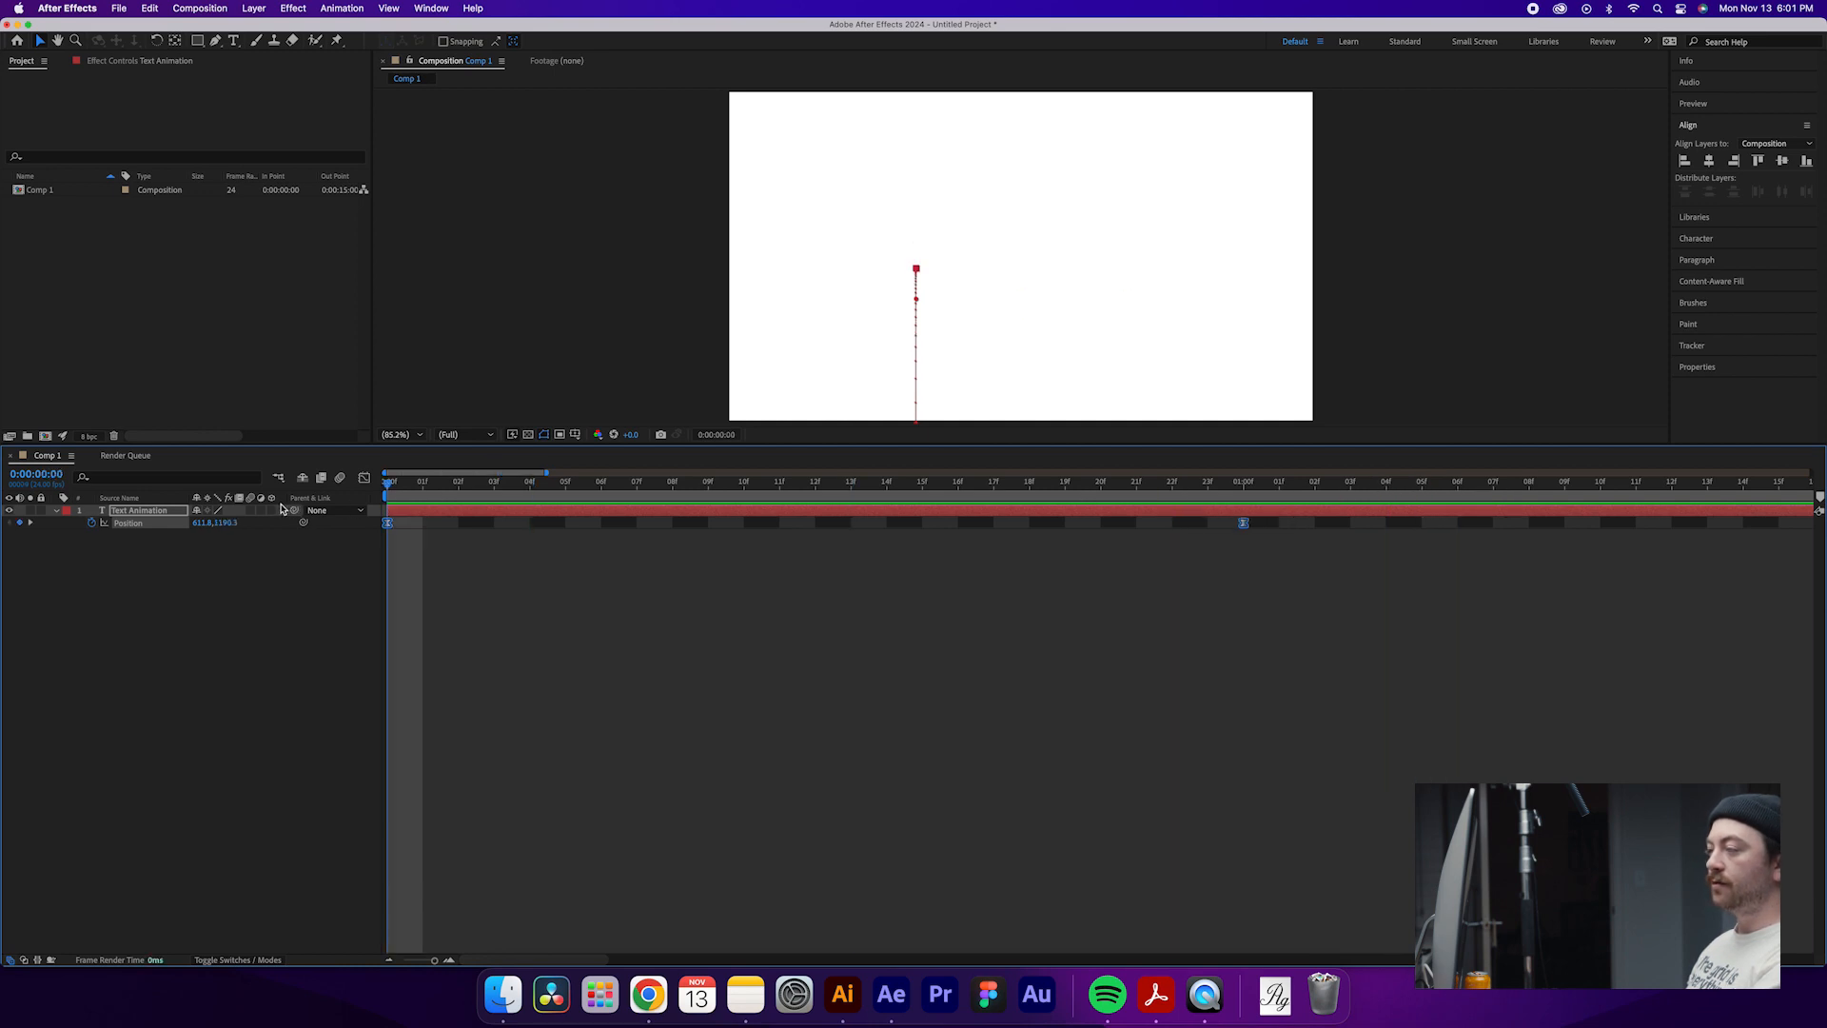
left_click(340, 480)
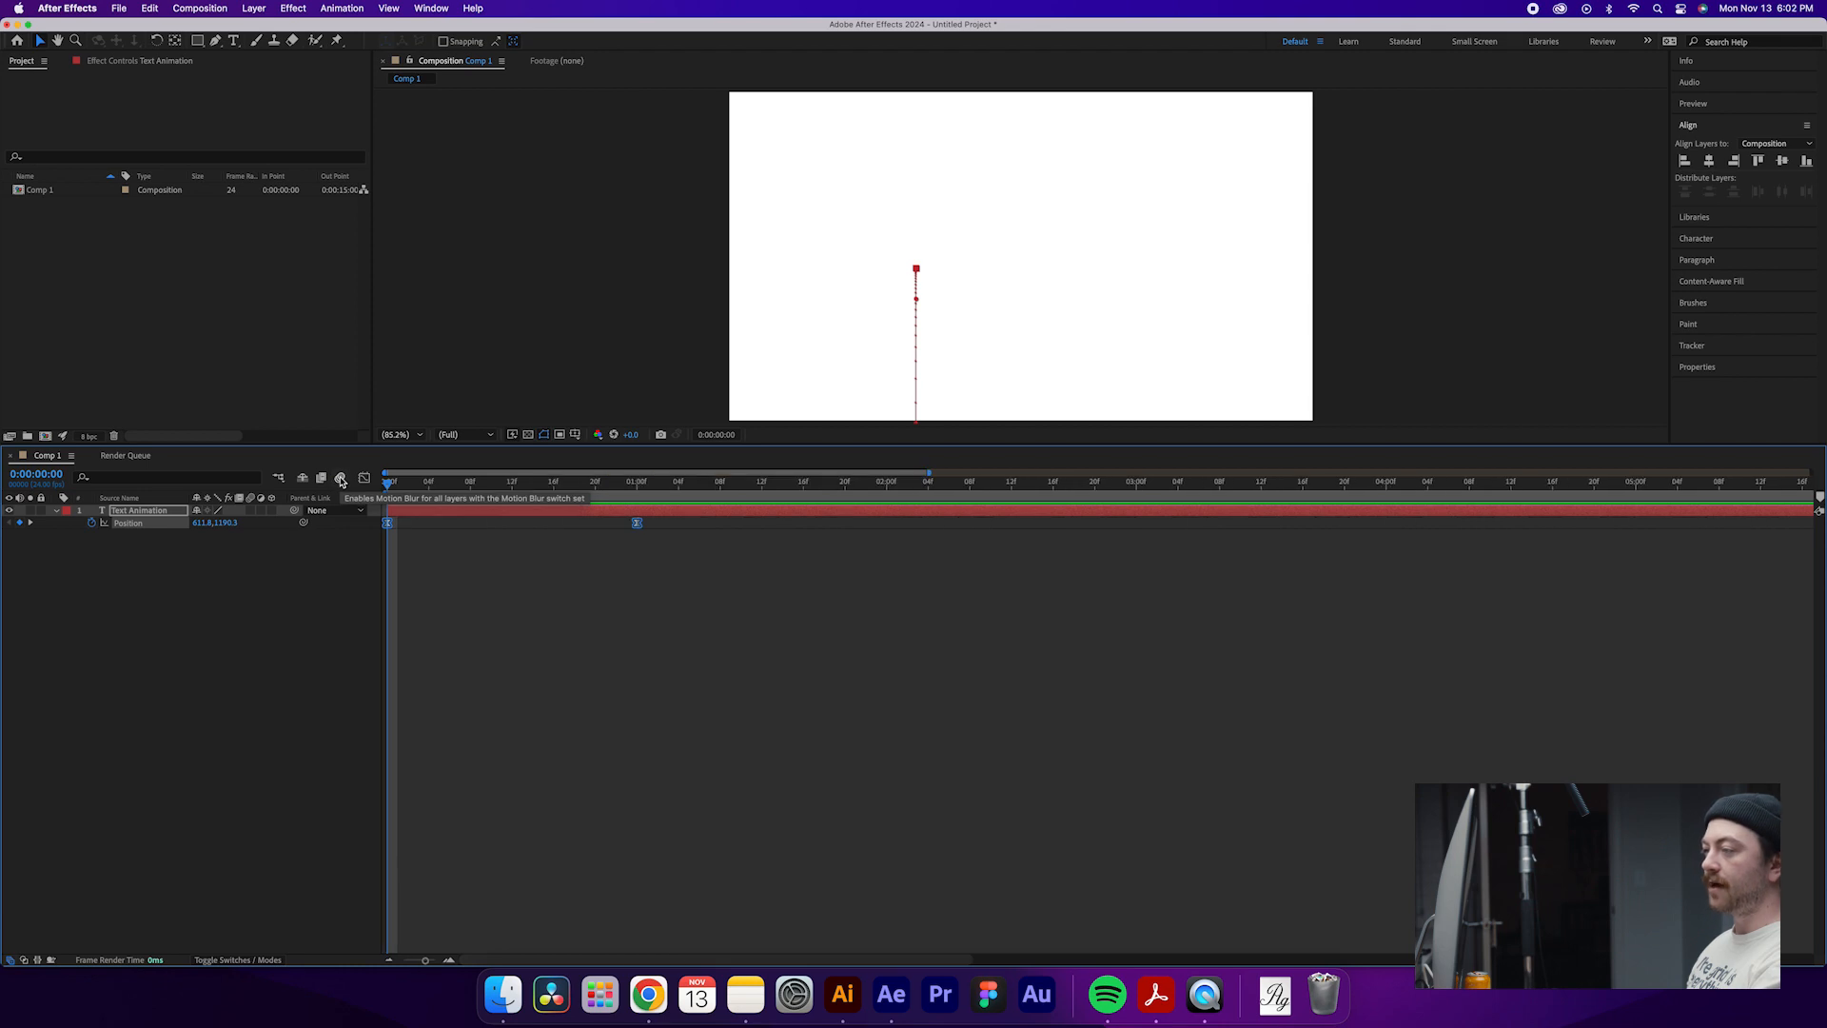
left_click(342, 480)
left_click(253, 511)
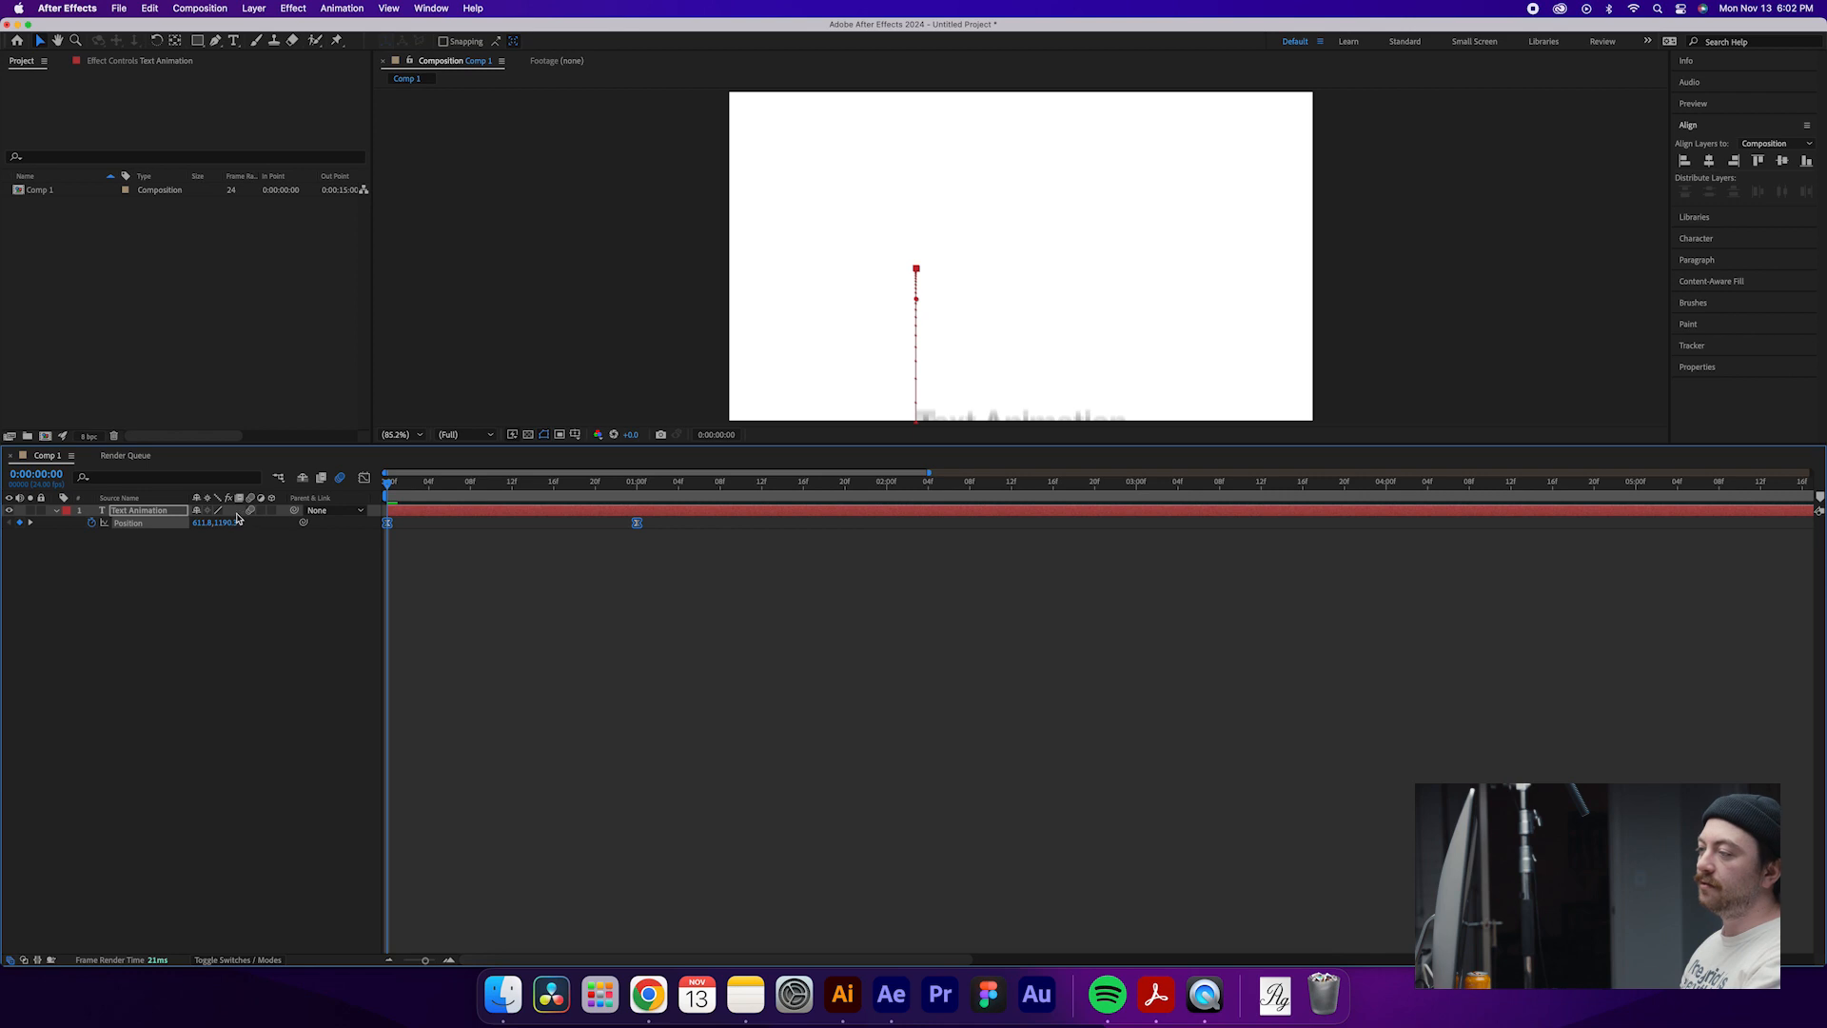
left_click(341, 480)
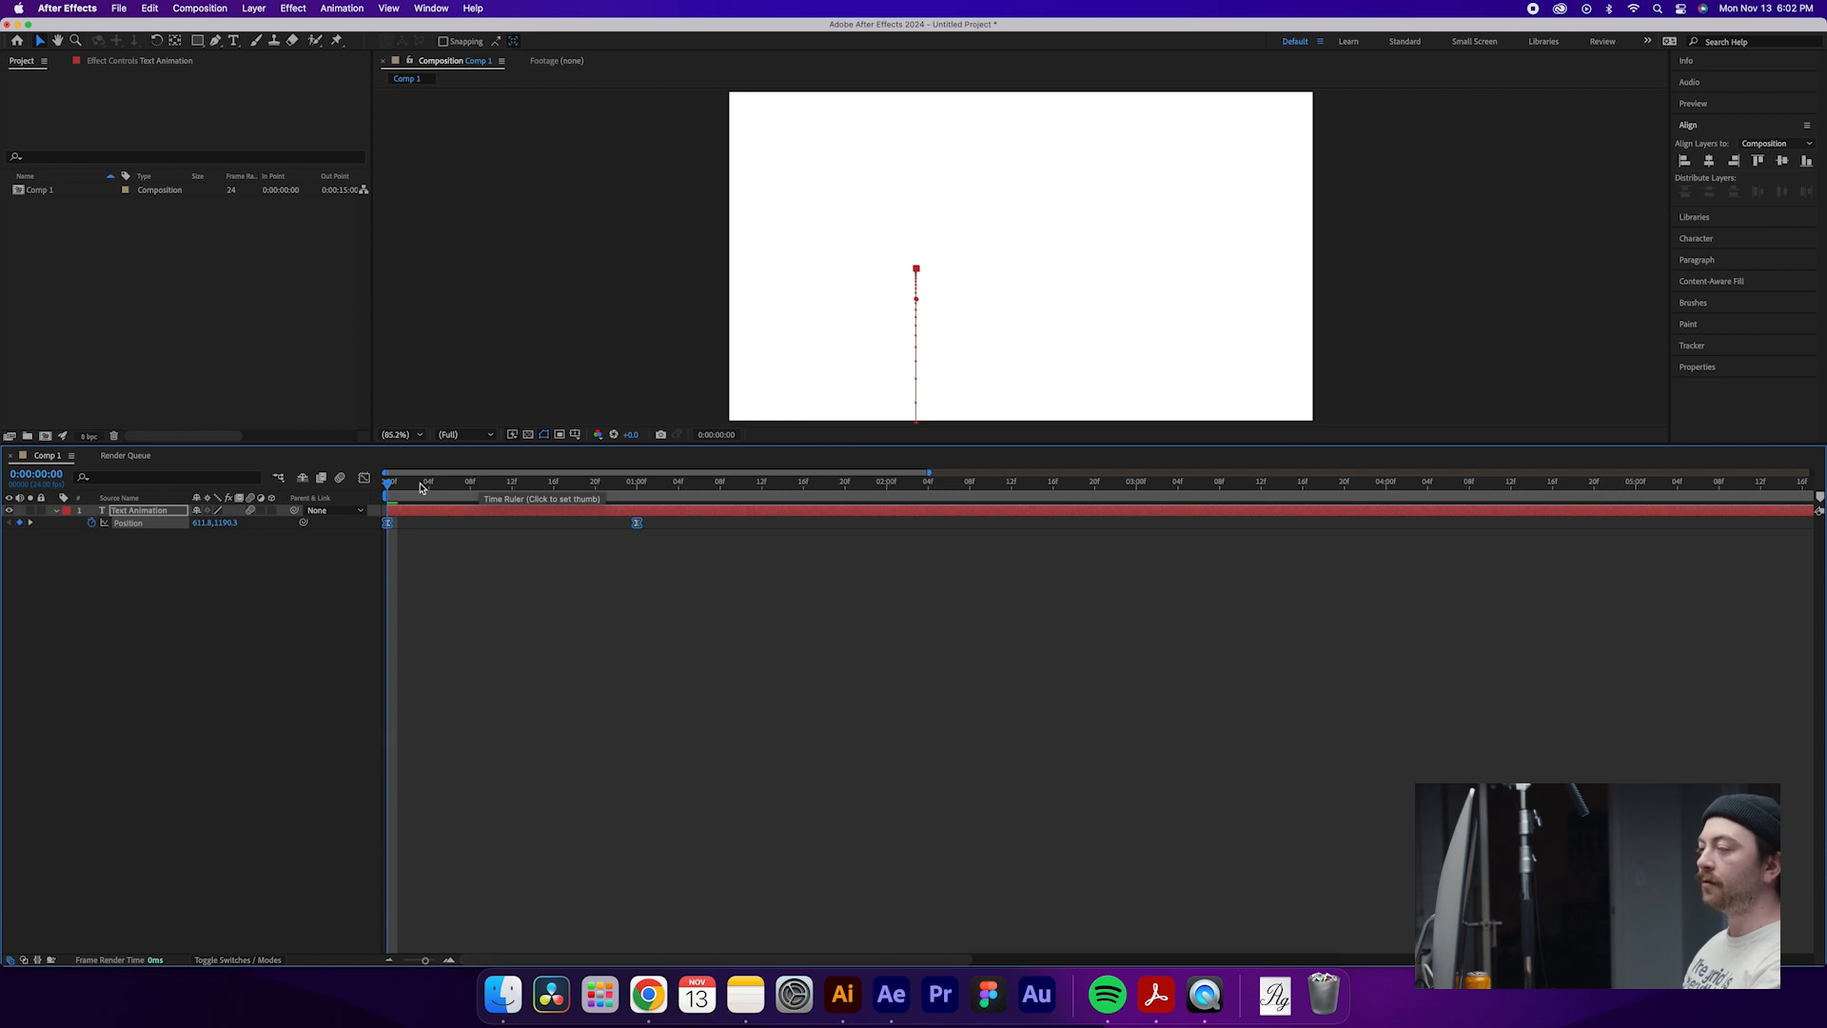
left_click(339, 479)
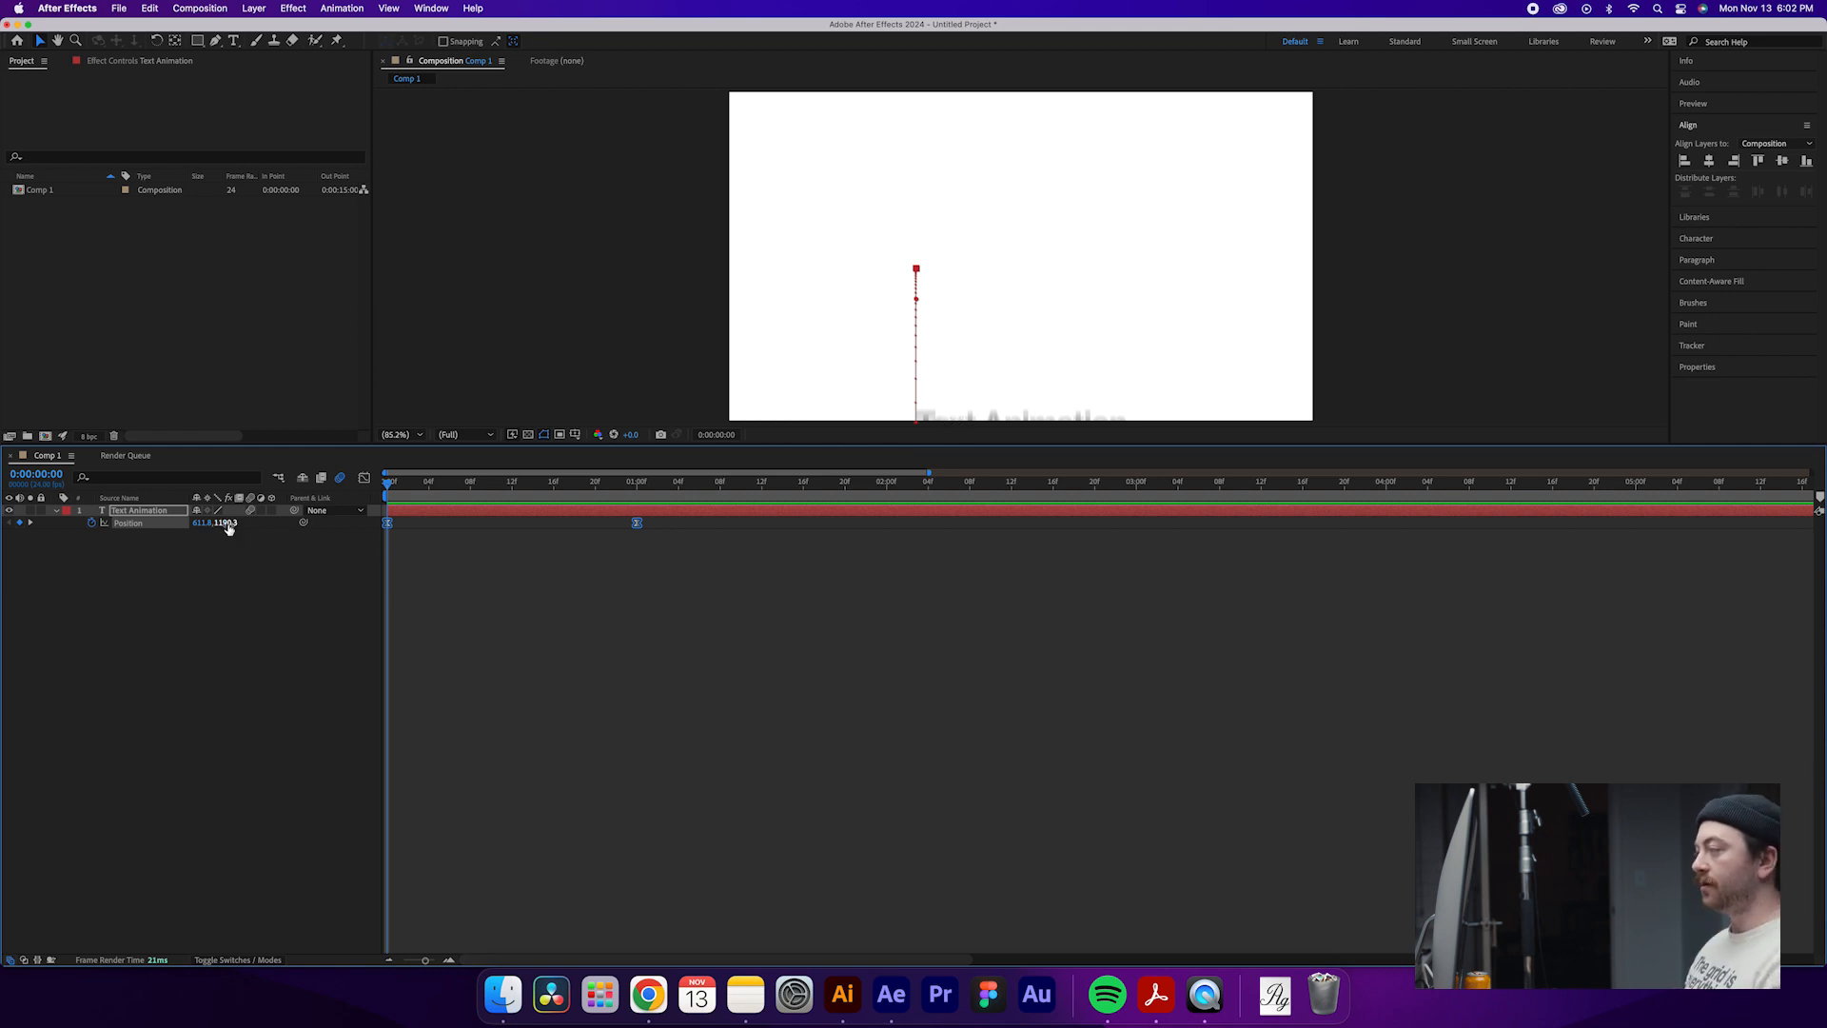
- Move the text's Position at the first keyframe further down so its blur clears the frame, and preview the animation
left_click_drag(229, 523, 269, 533)
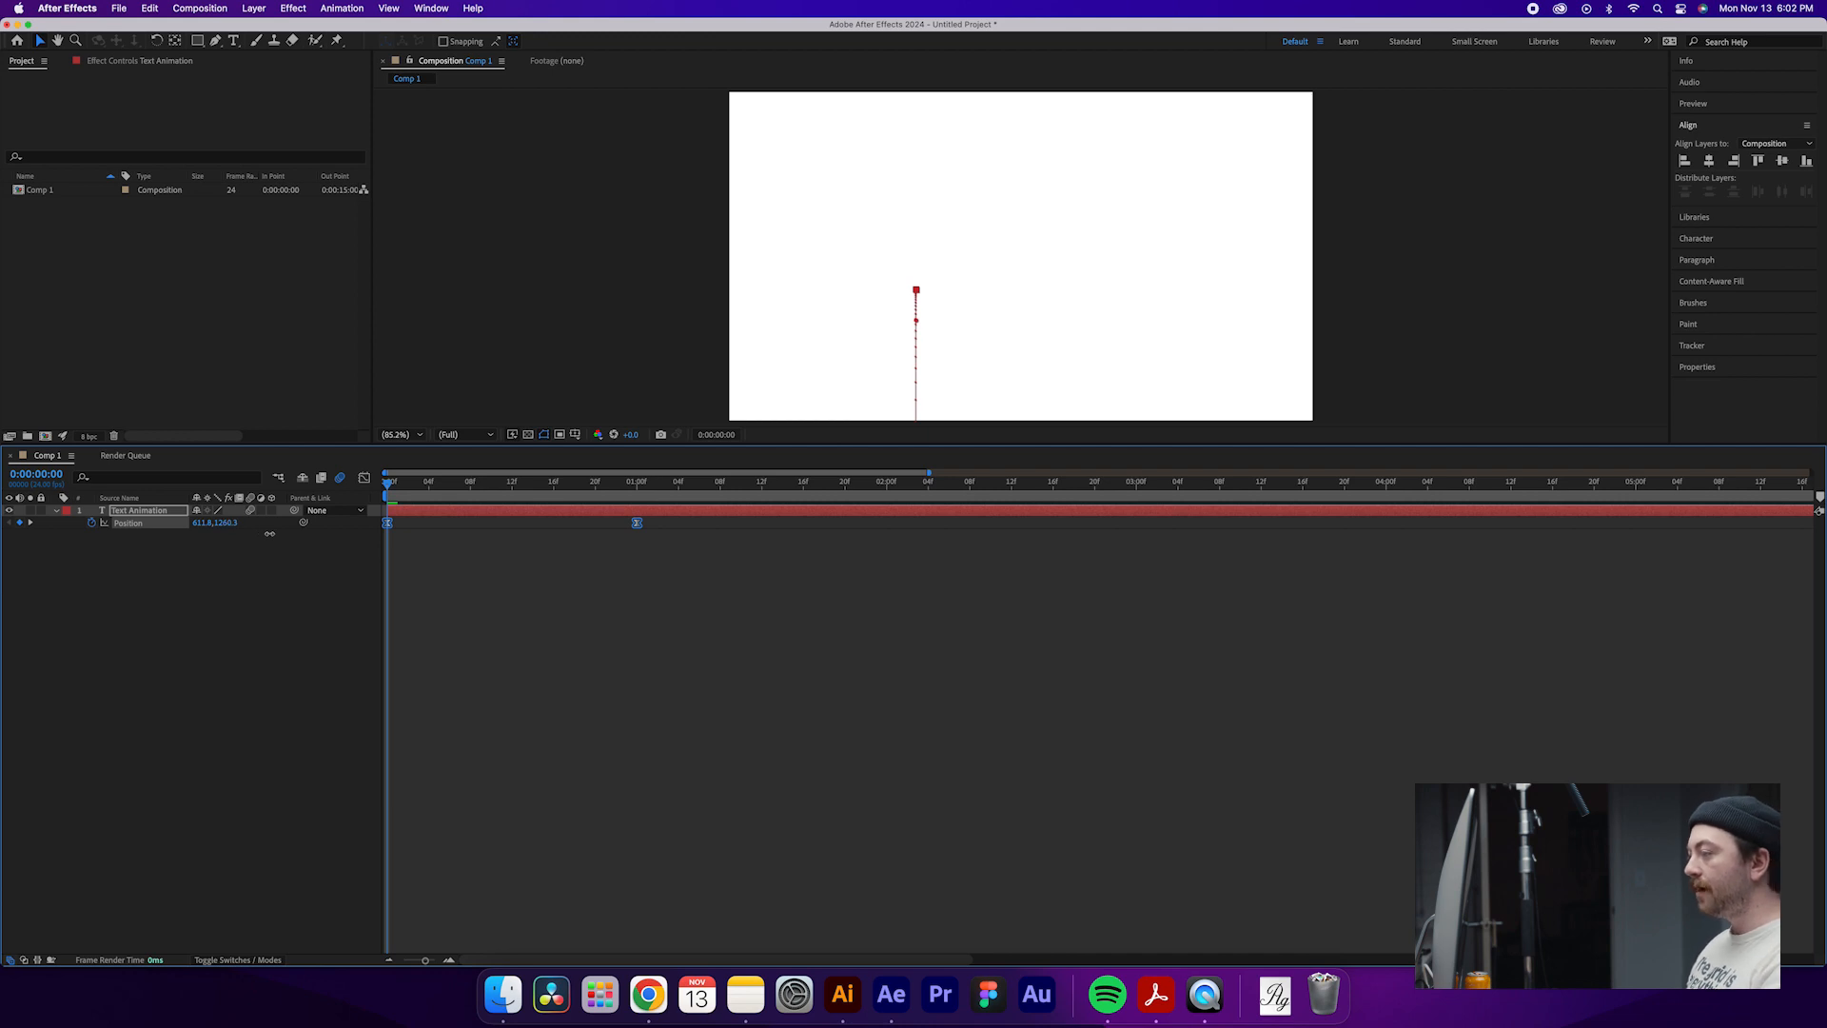
left_click(261, 583)
key("space")
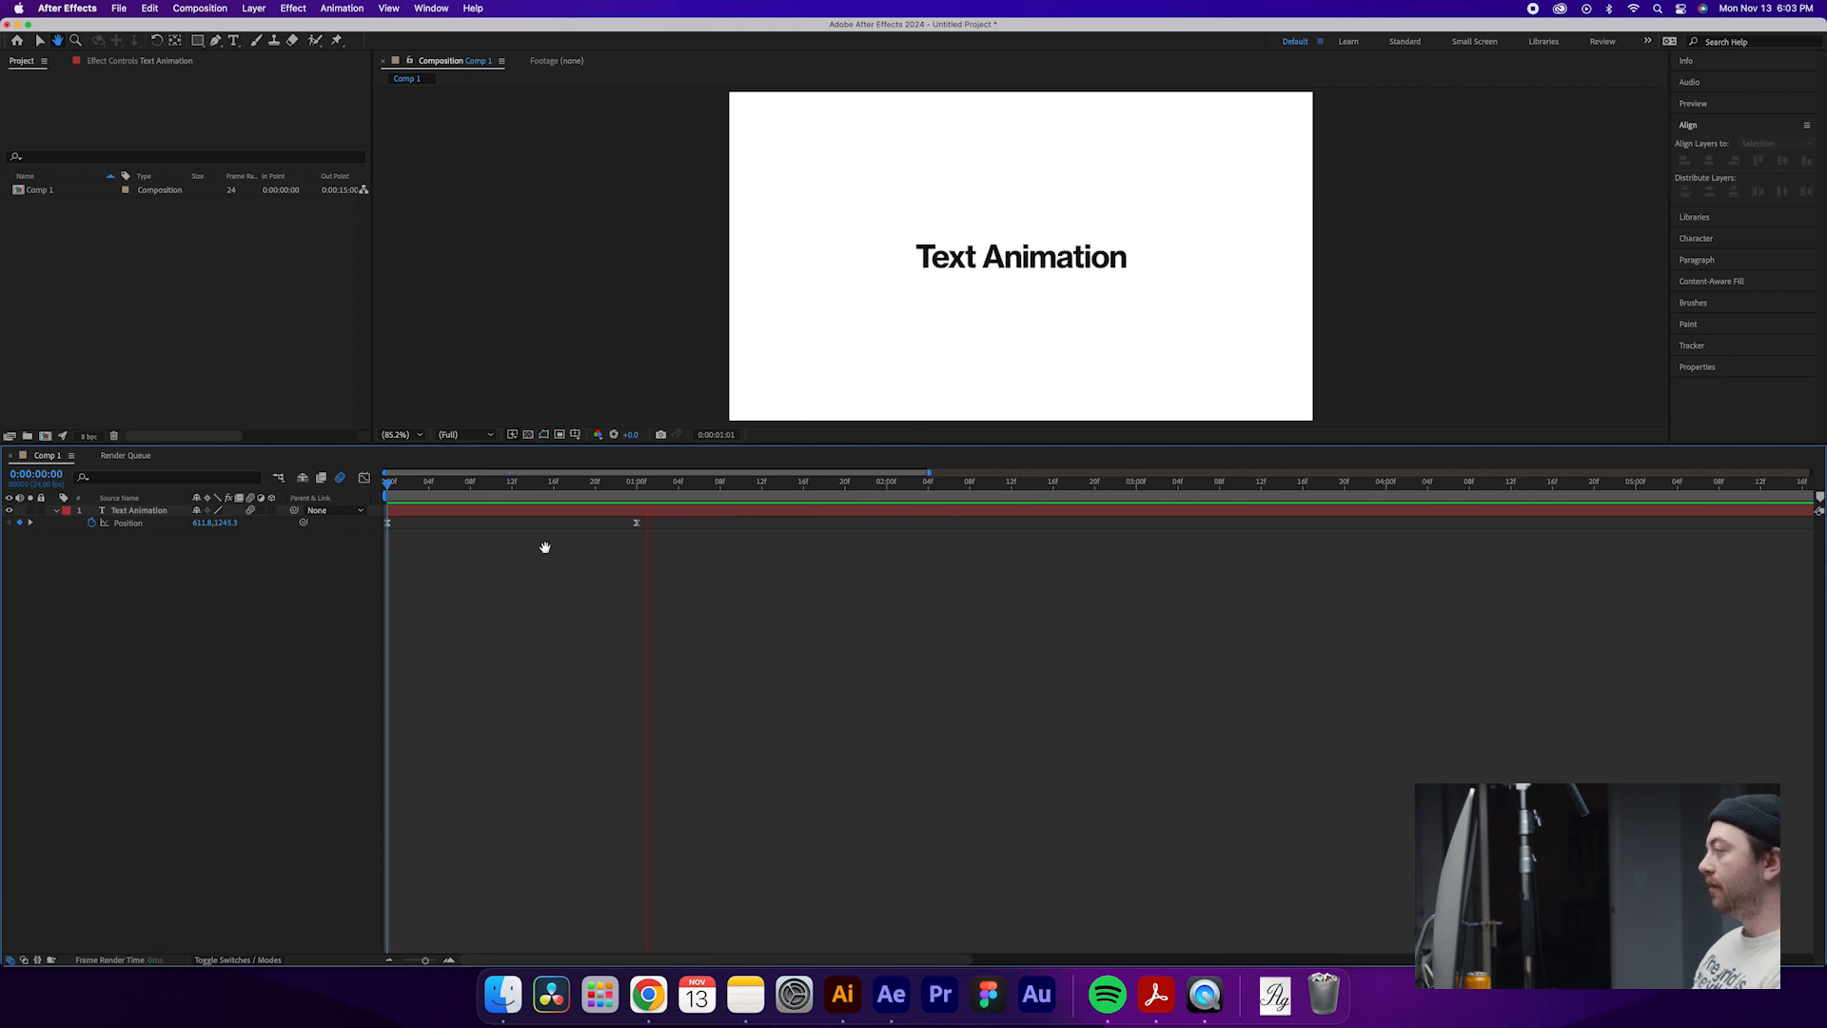
key("space")
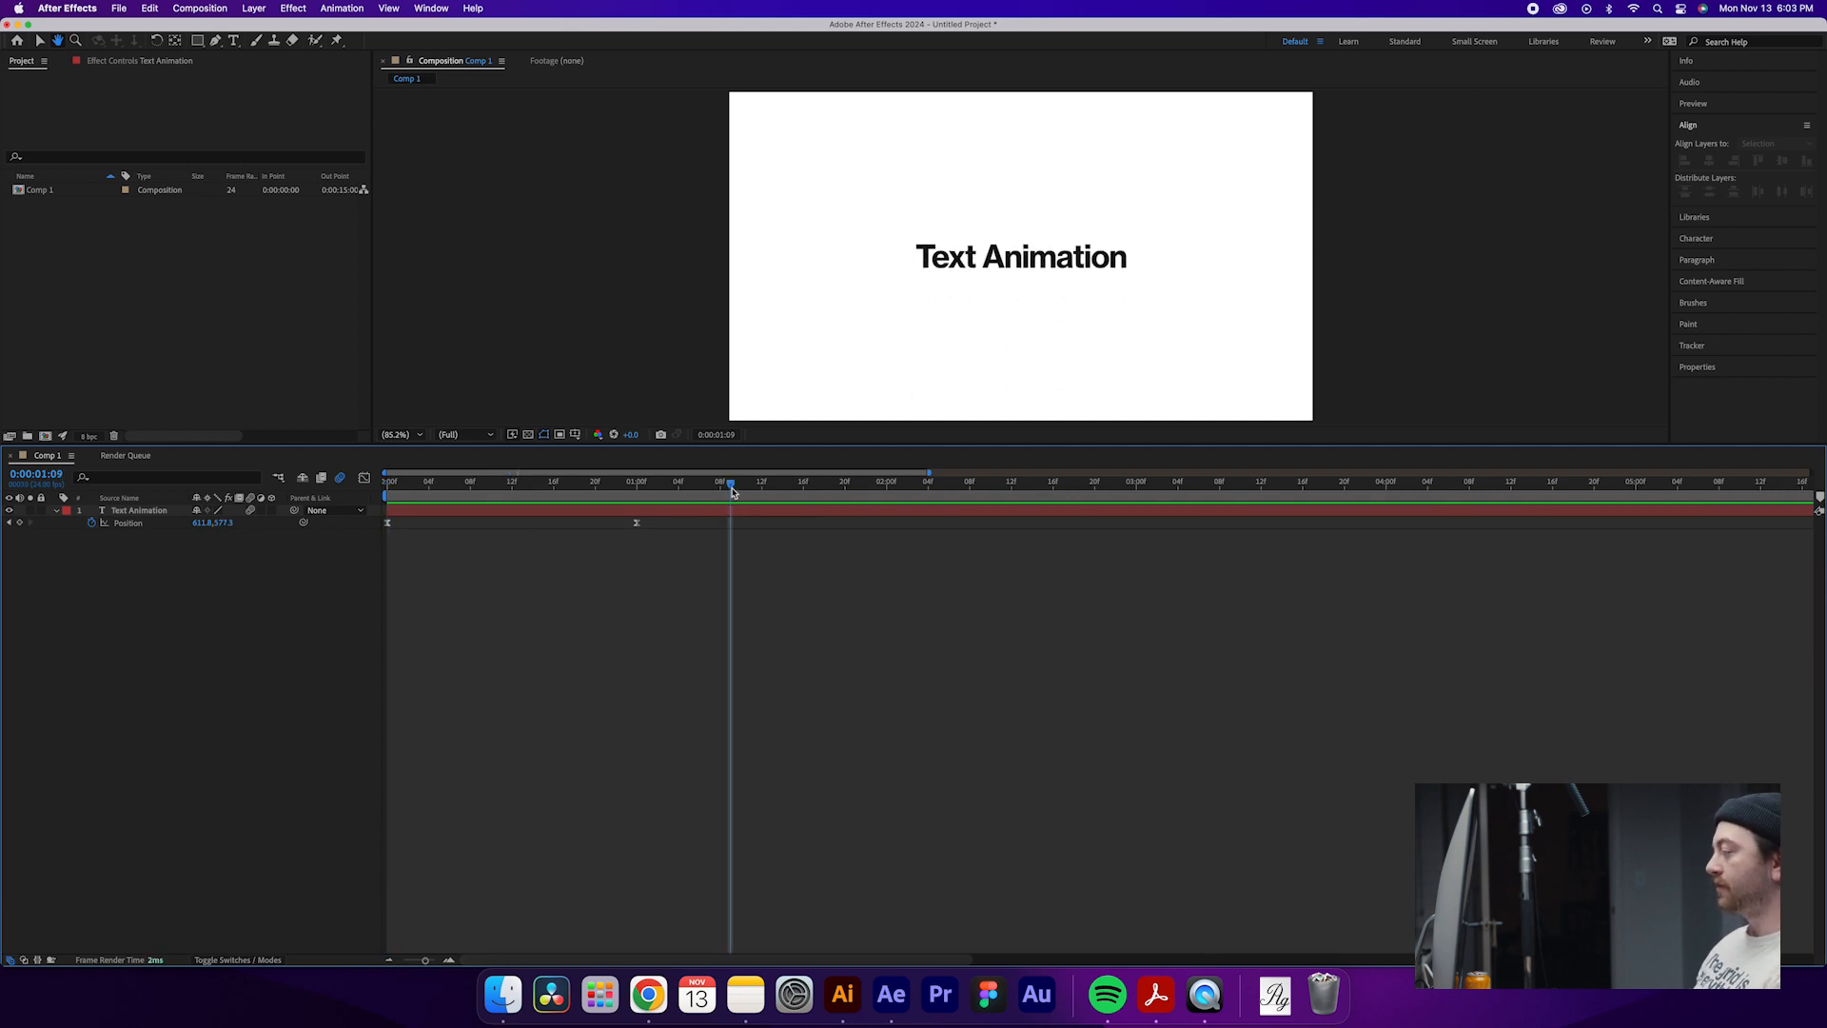